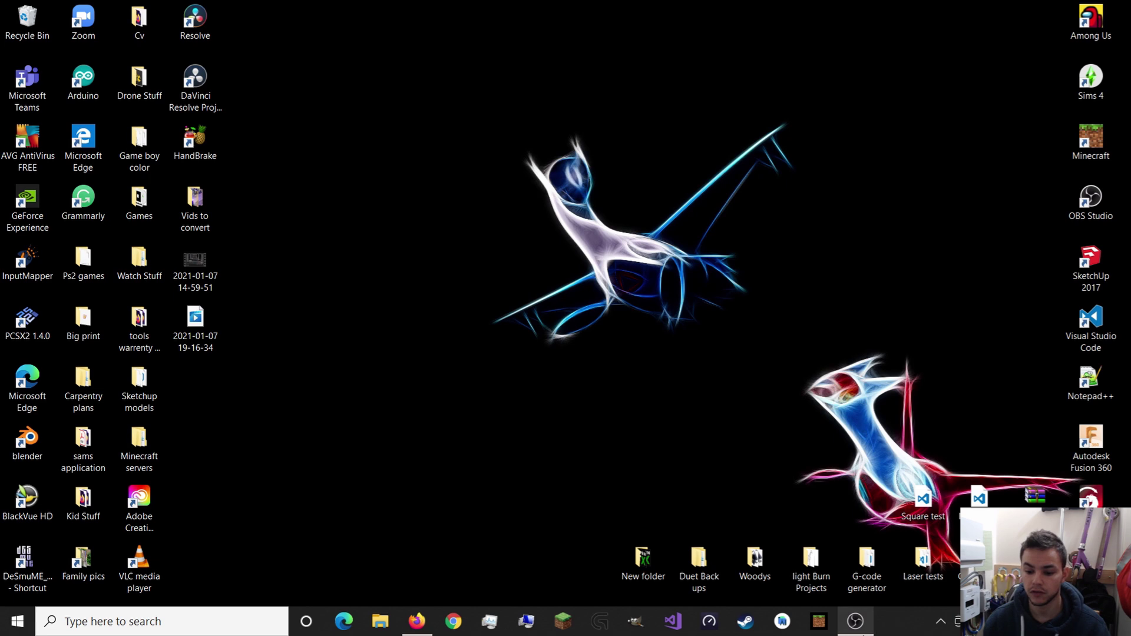
Switch to Firefox and check the board's firmware version in the CNC controller's machine-specific settings.
{"action": "key", "text": "alt+Tab"}
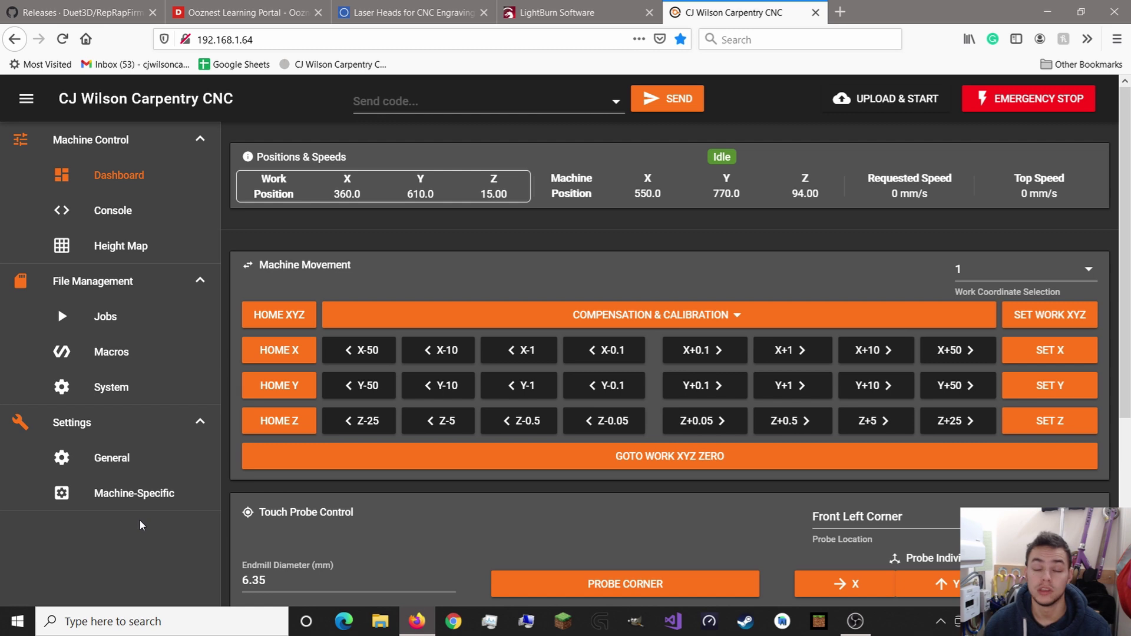
{"action": "left_click", "coordinate": [141, 466]}
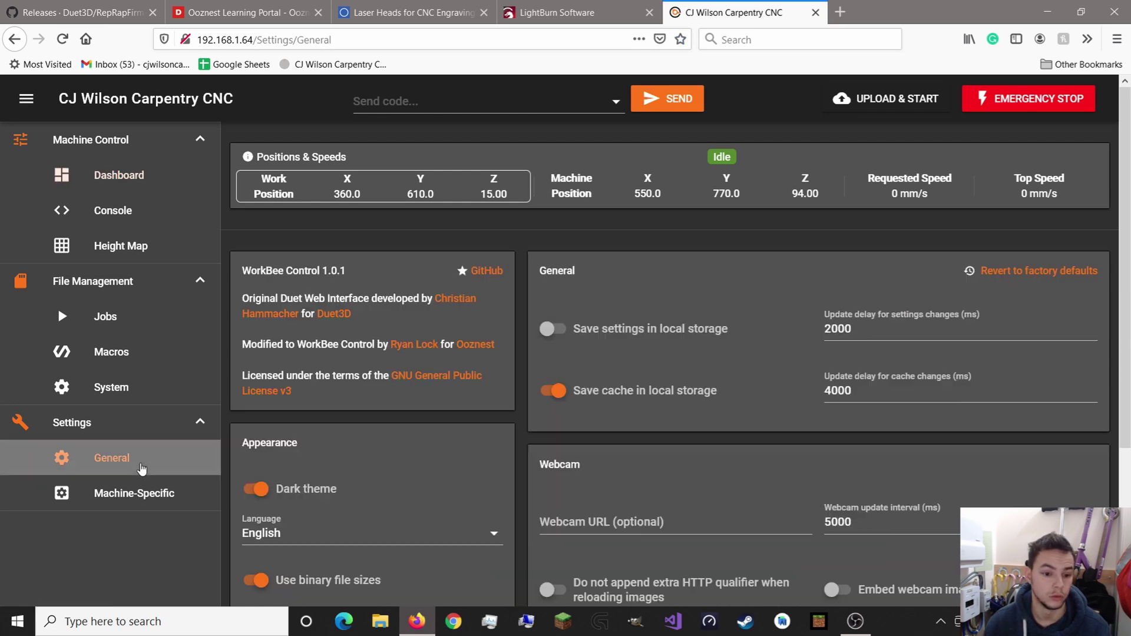
{"action": "left_click", "coordinate": [147, 493]}
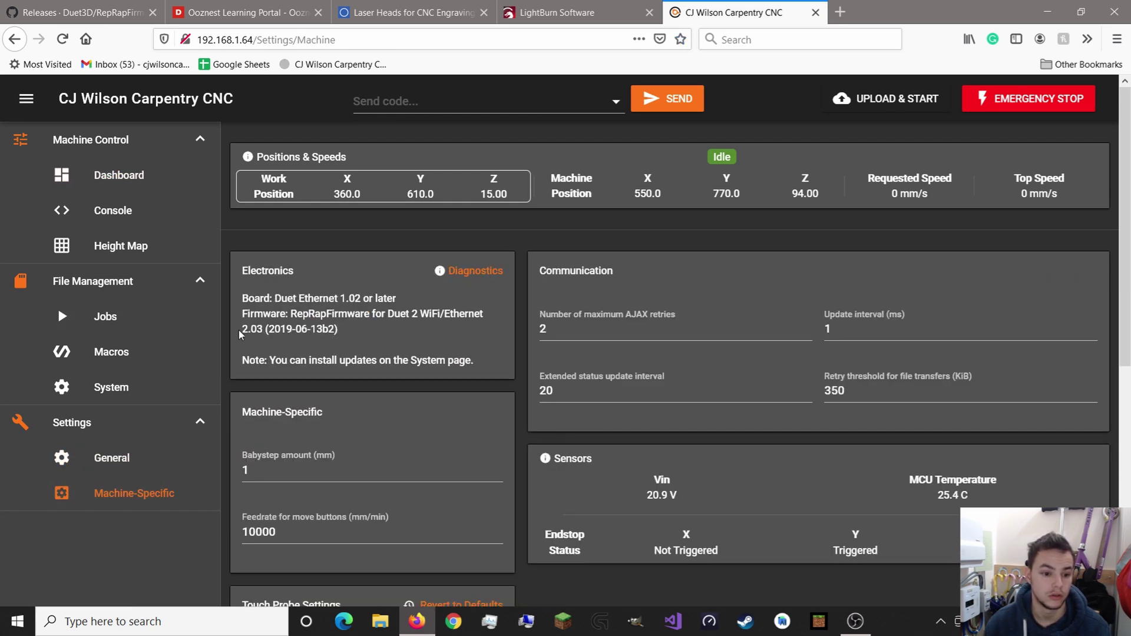
{"action": "left_click_drag", "start_coordinate": [240, 334], "coordinate": [262, 329]}
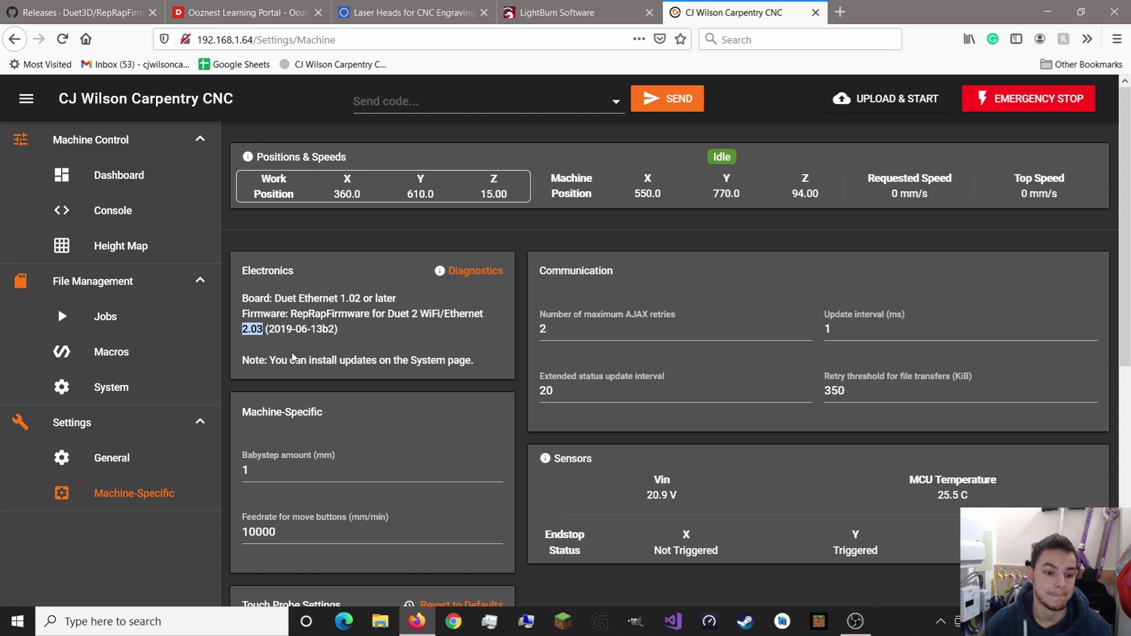
{"action": "left_click", "coordinate": [246, 330]}
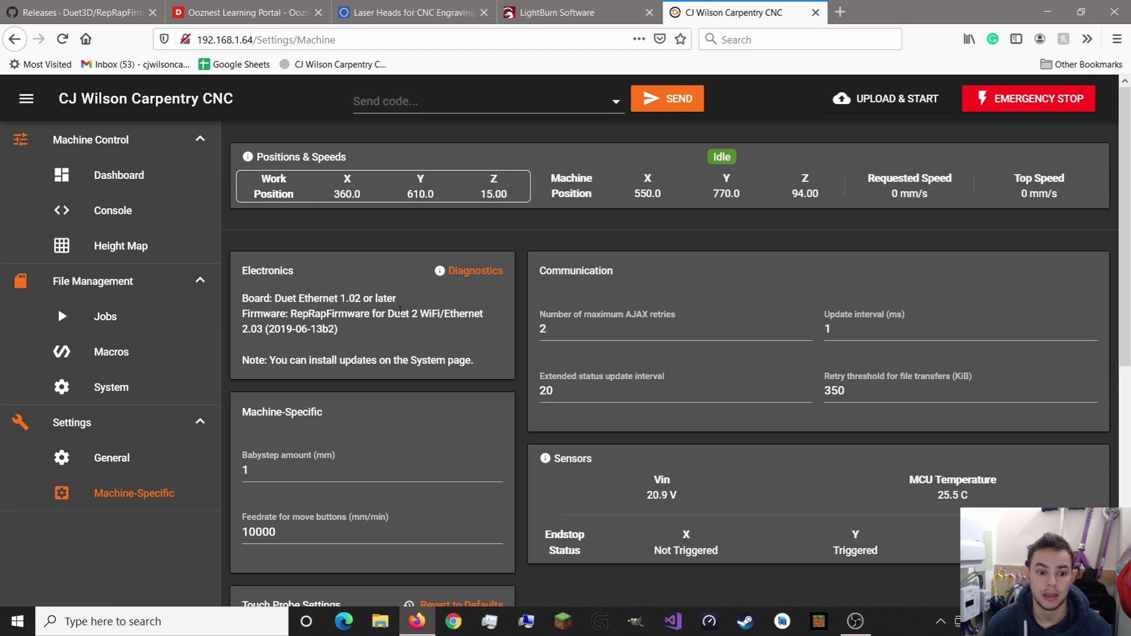
Review the LightBurn website and its trial download page, including the installer versions offered for each operating system.
{"action": "left_click", "coordinate": [551, 6]}
{"action": "scroll", "coordinate": [661, 255], "scroll_direction": "down", "scroll_amount": 10}
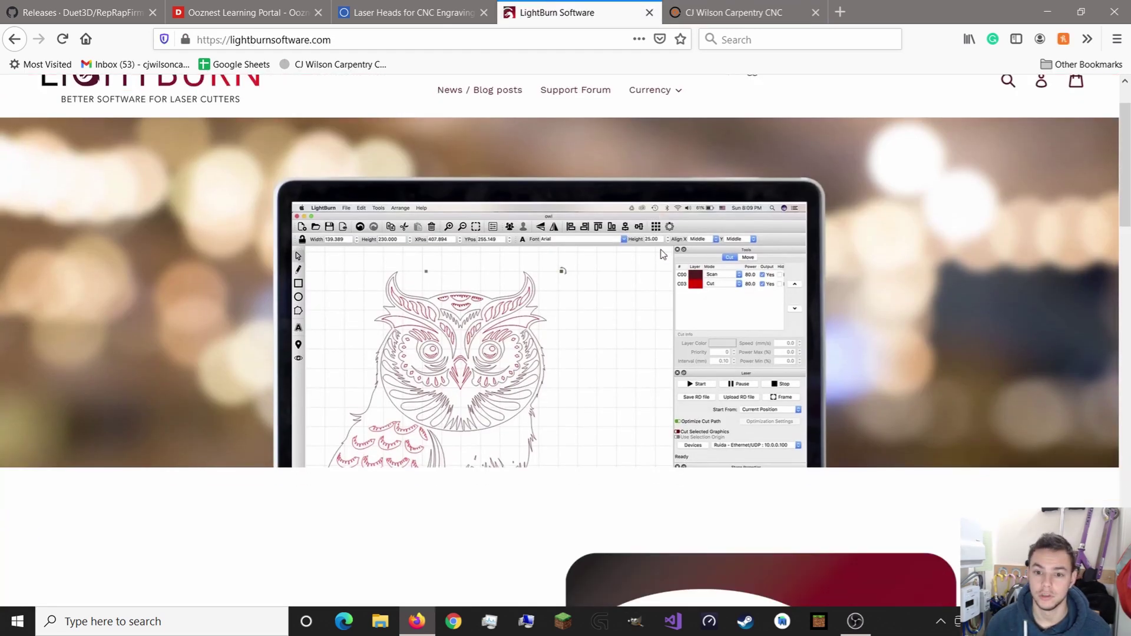
{"action": "scroll", "coordinate": [661, 272], "scroll_direction": "down", "scroll_amount": 10}
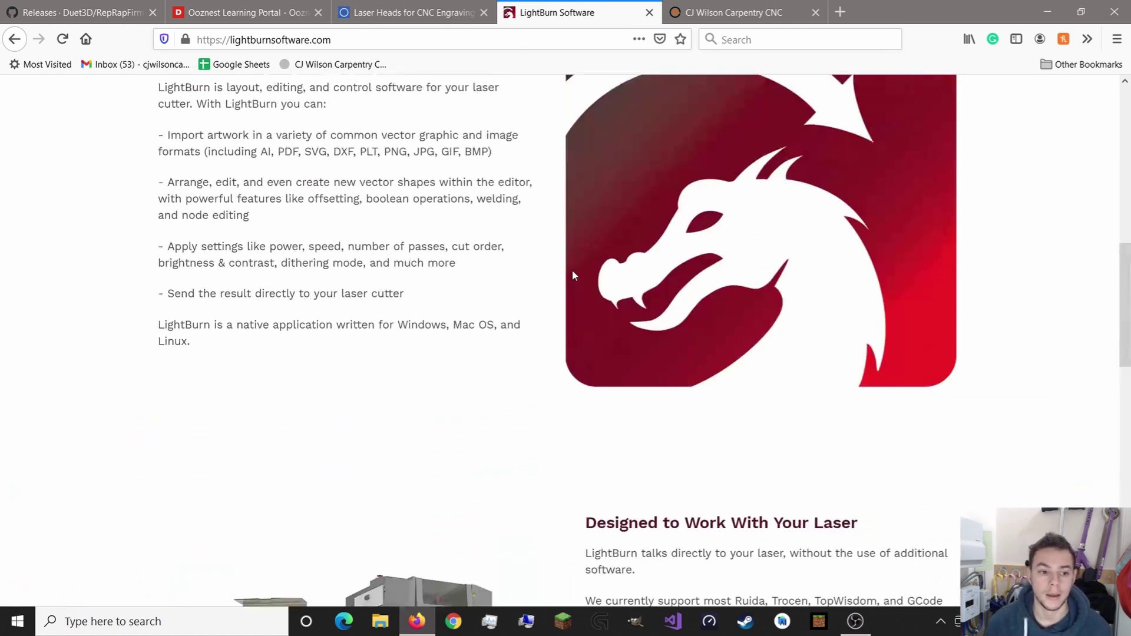
{"action": "scroll", "coordinate": [572, 275], "scroll_direction": "up", "scroll_amount": 10}
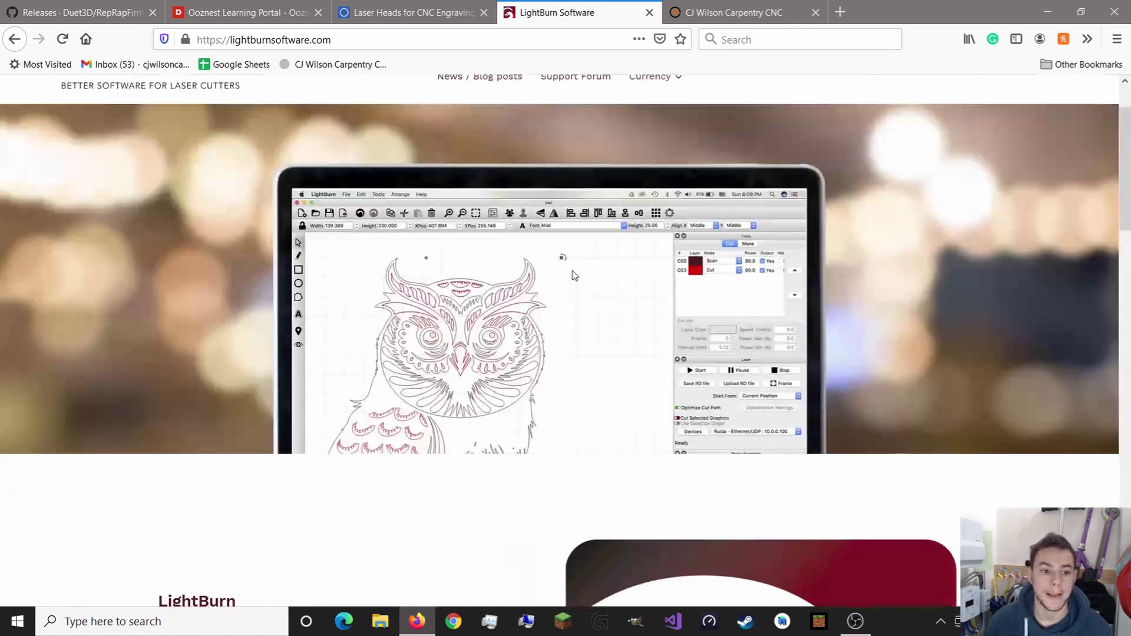
{"action": "left_click", "coordinate": [368, 143]}
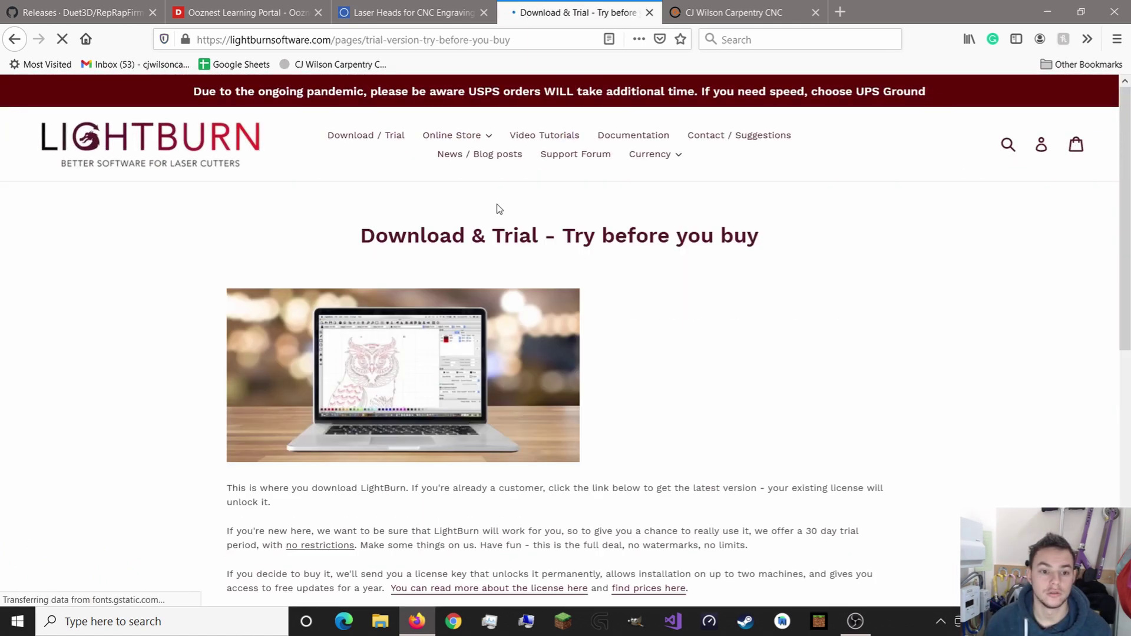
{"action": "scroll", "coordinate": [581, 309], "scroll_direction": "down", "scroll_amount": 6}
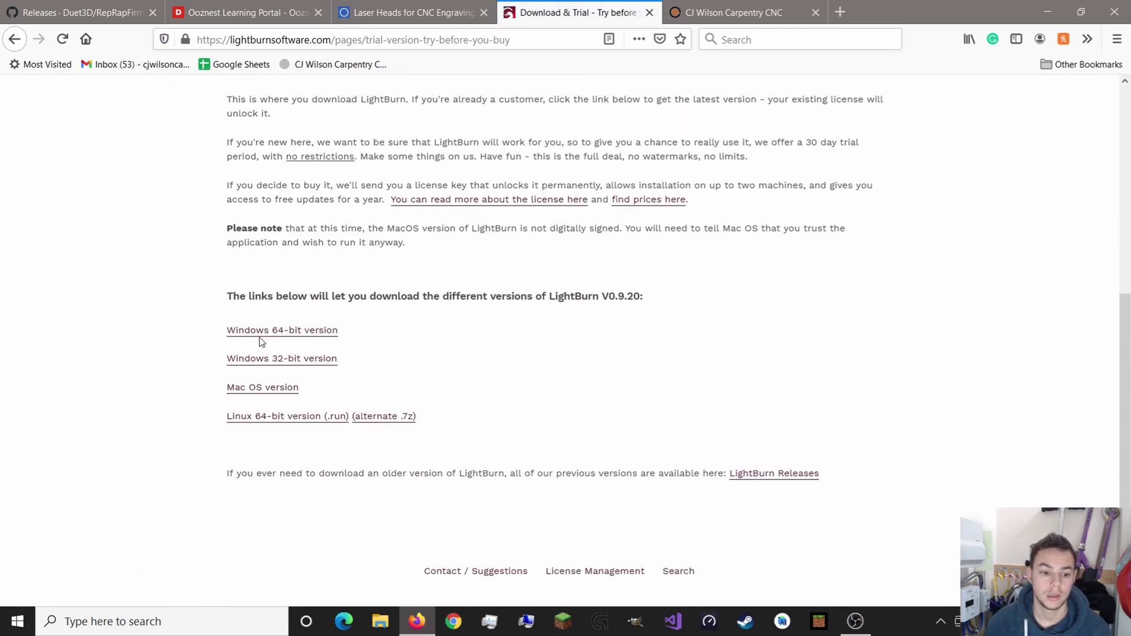
{"action": "scroll", "coordinate": [497, 389], "scroll_direction": "up", "scroll_amount": 6}
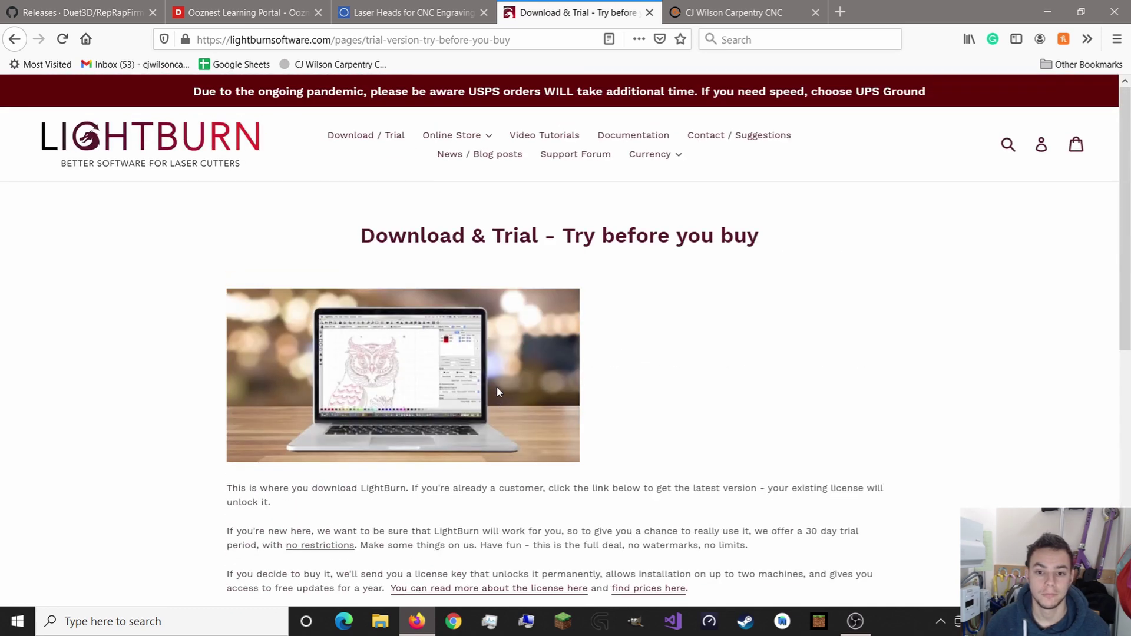
{"action": "scroll", "coordinate": [550, 252], "scroll_direction": "down", "scroll_amount": 7}
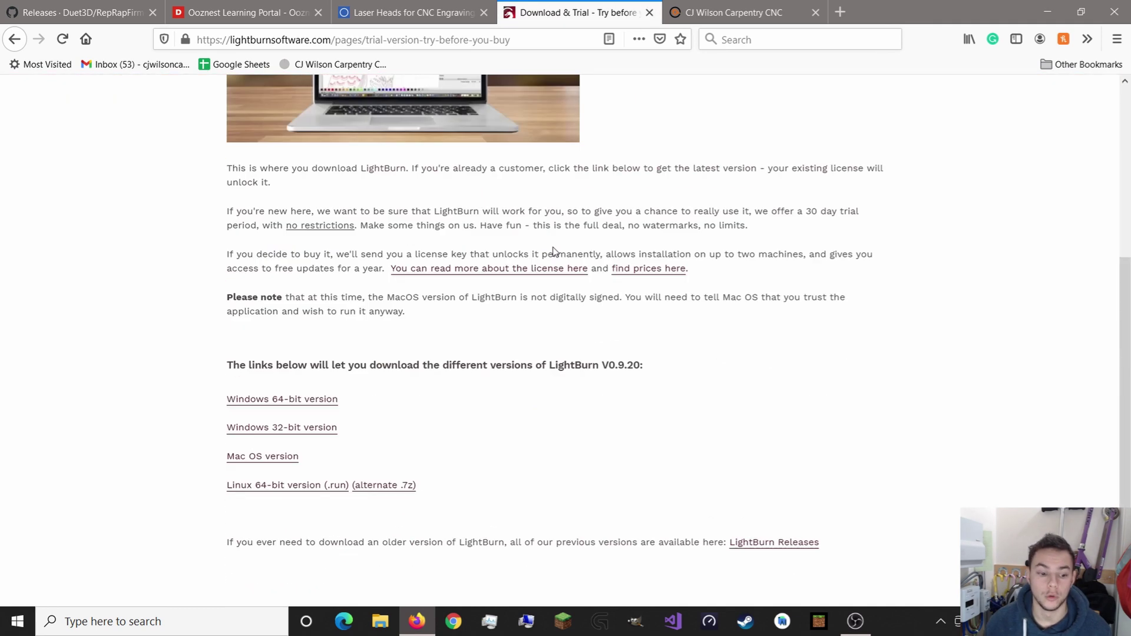
{"action": "scroll", "coordinate": [671, 386], "scroll_direction": "up", "scroll_amount": 7}
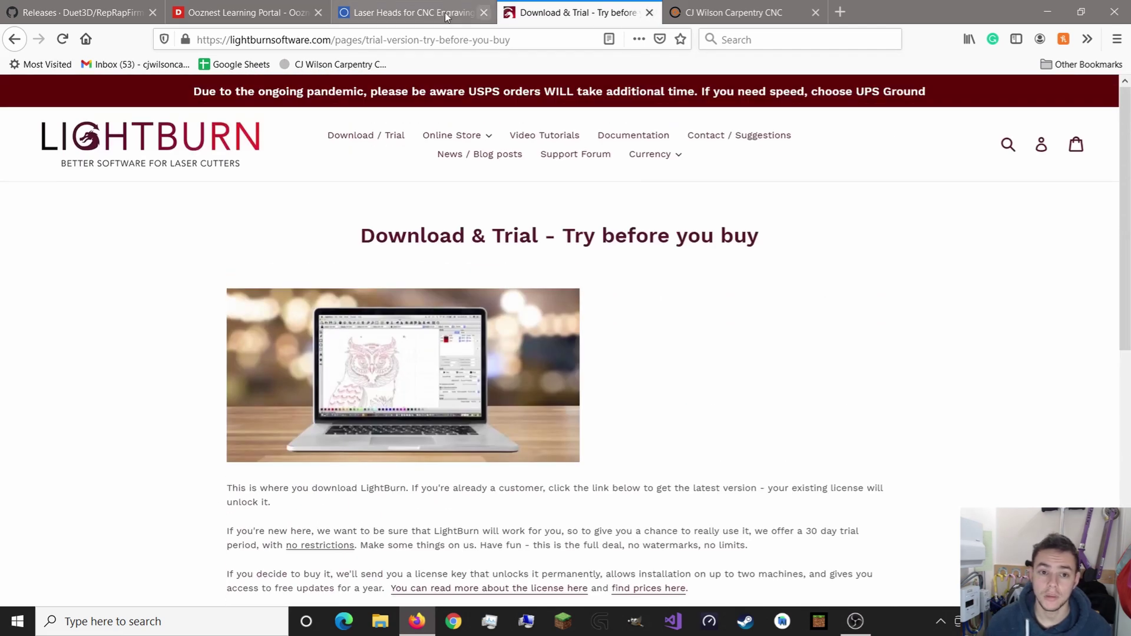
Minimize the browser, move the LightBurn shortcut to a clear area of the desktop and launch LightBurn.
{"action": "left_click", "coordinate": [1045, 12]}
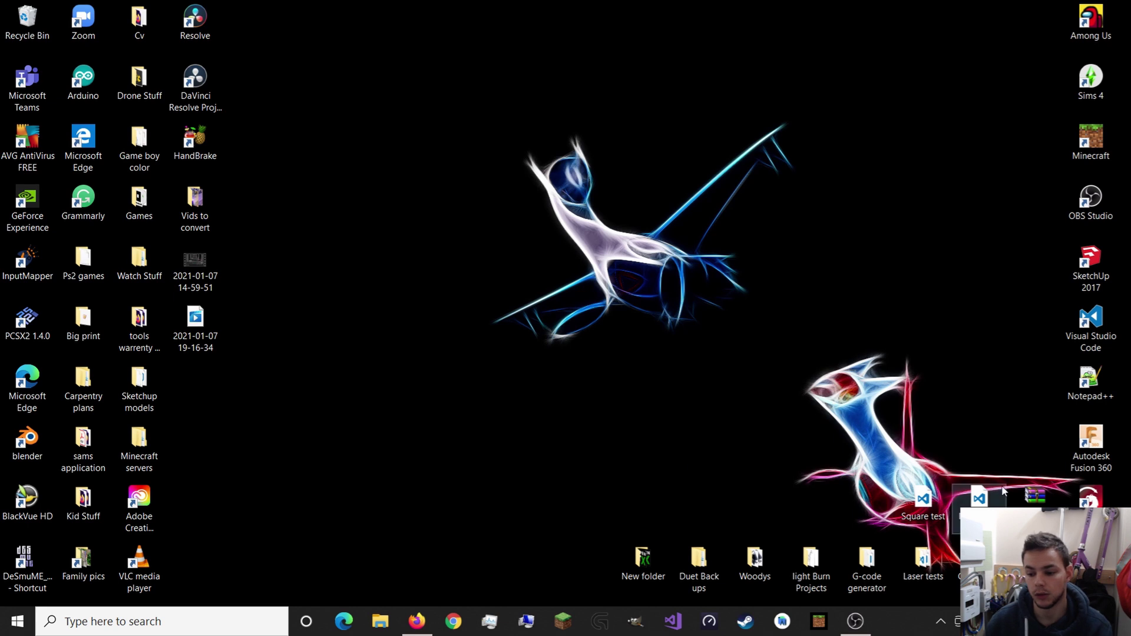
{"action": "left_click_drag", "start_coordinate": [1090, 497], "coordinate": [864, 386]}
{"action": "double_click", "coordinate": [864, 386]}
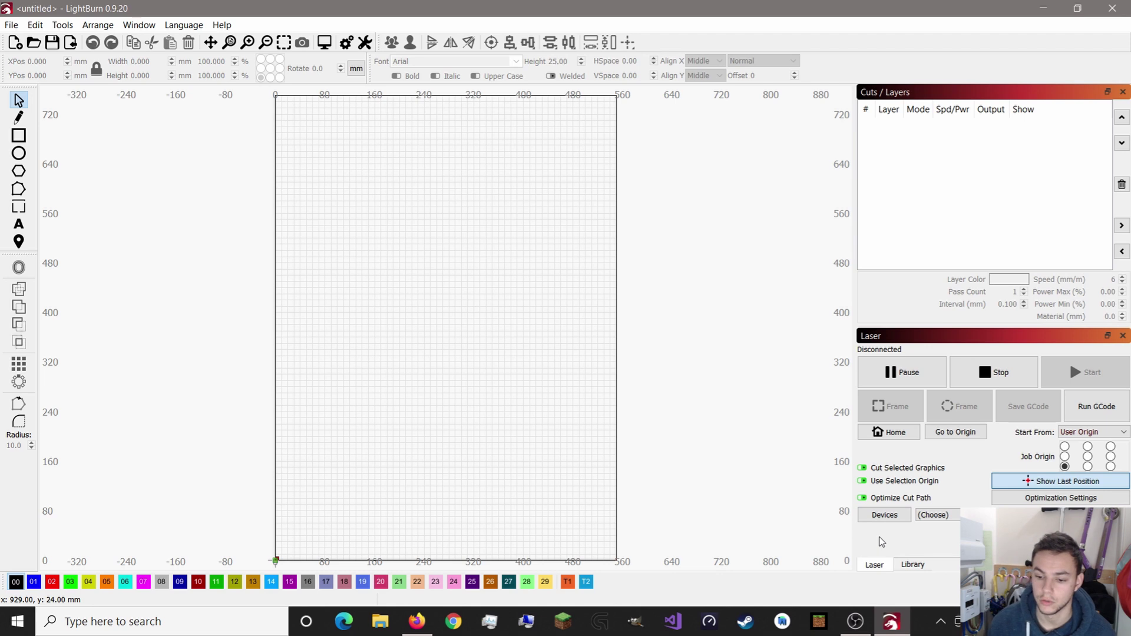
Remove all existing GRBL, Marlin and Smoothieware entries from LightBurn's device list.
{"action": "left_click", "coordinate": [887, 523]}
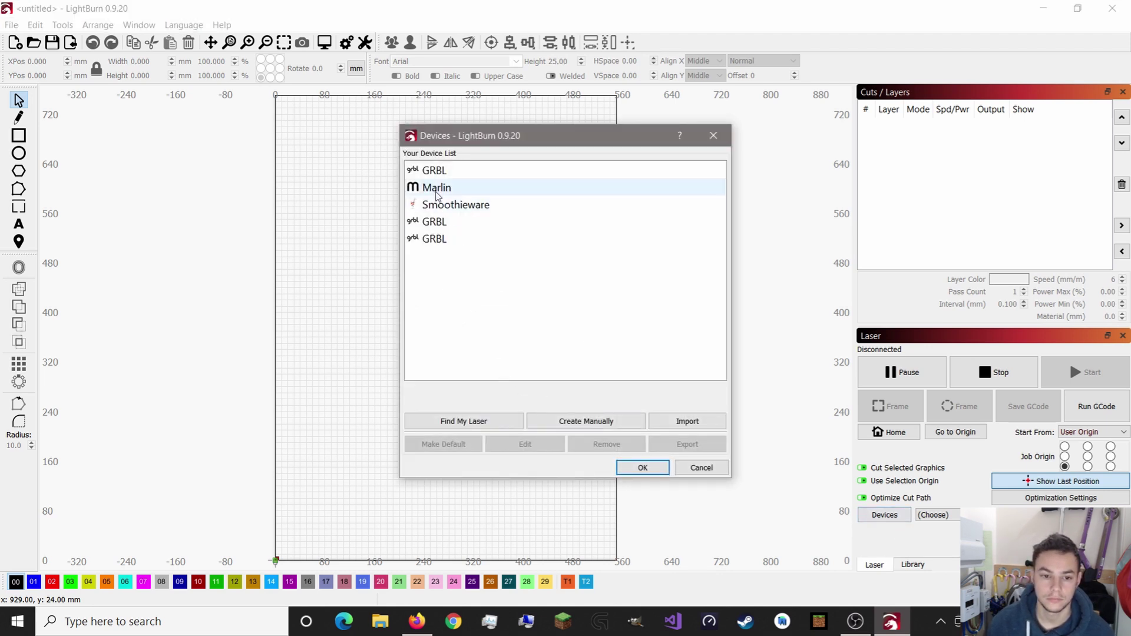
{"action": "left_click", "coordinate": [458, 239]}
{"action": "left_click", "coordinate": [605, 444]}
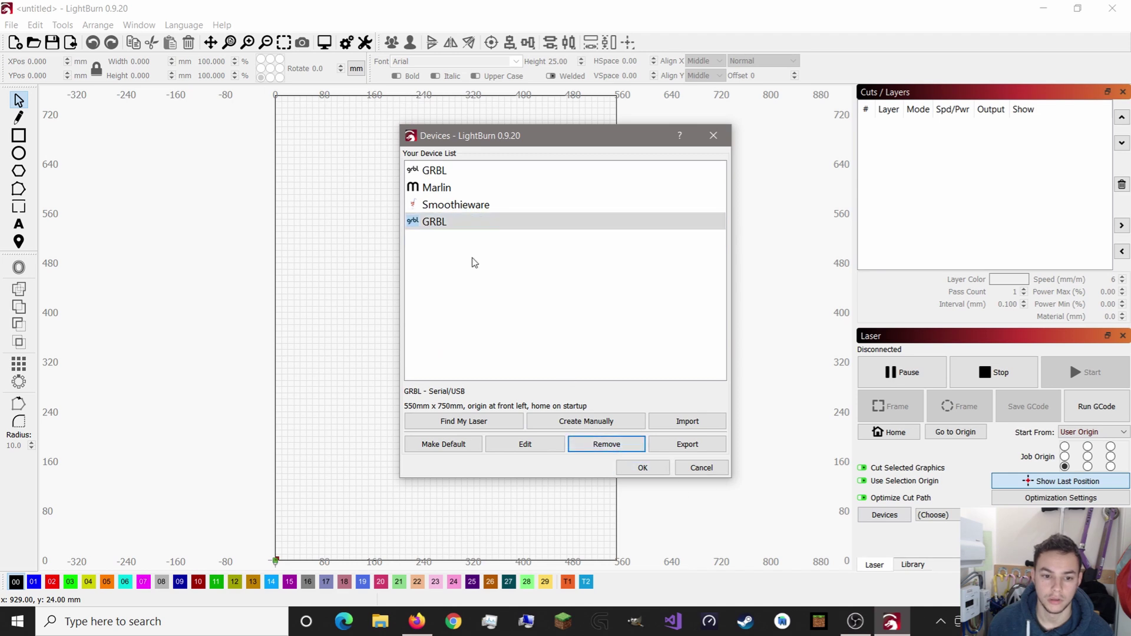
{"action": "left_click", "coordinate": [602, 445]}
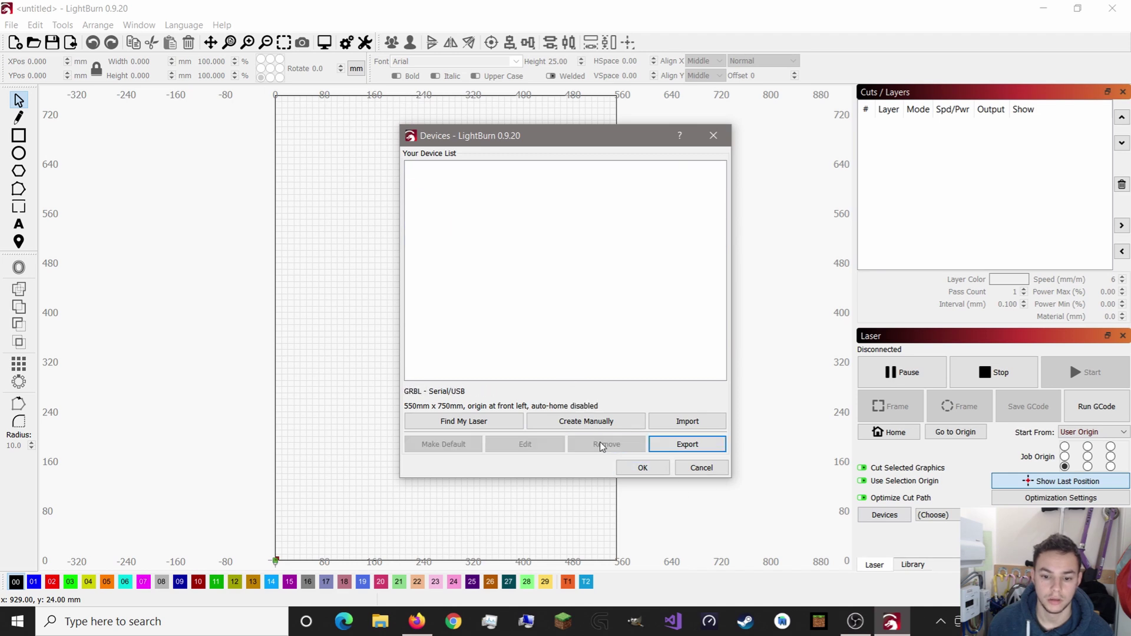
Create a new device manually using the GRBL controller and a Serial/USB connection.
{"action": "left_click", "coordinate": [551, 424]}
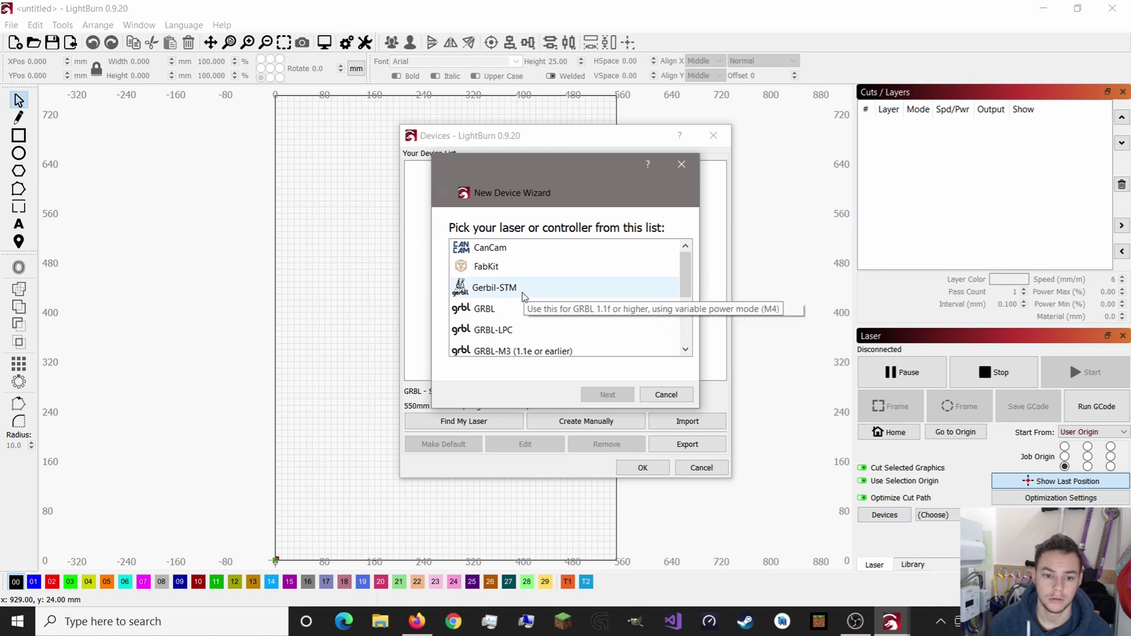
{"action": "left_click", "coordinate": [523, 310]}
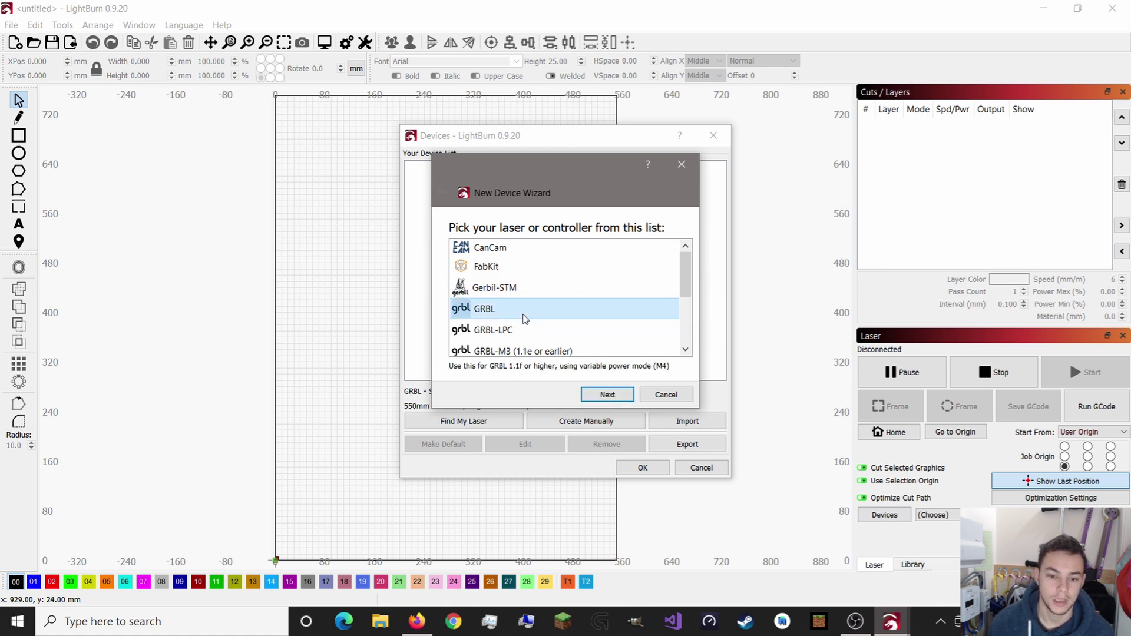
{"action": "left_click", "coordinate": [606, 394]}
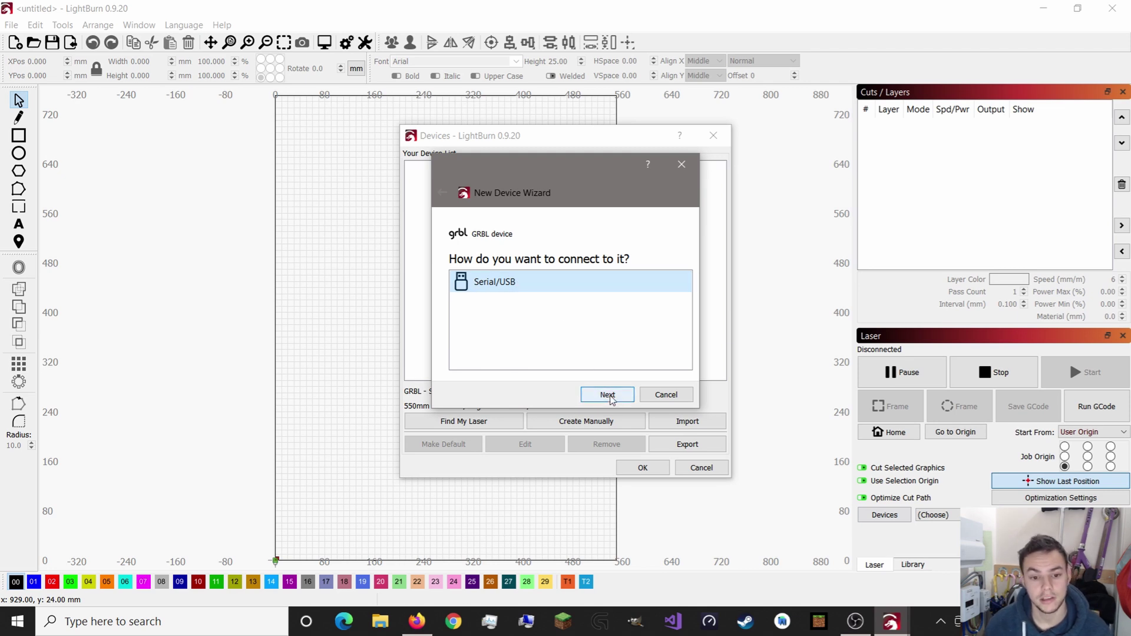
{"action": "left_click", "coordinate": [610, 397]}
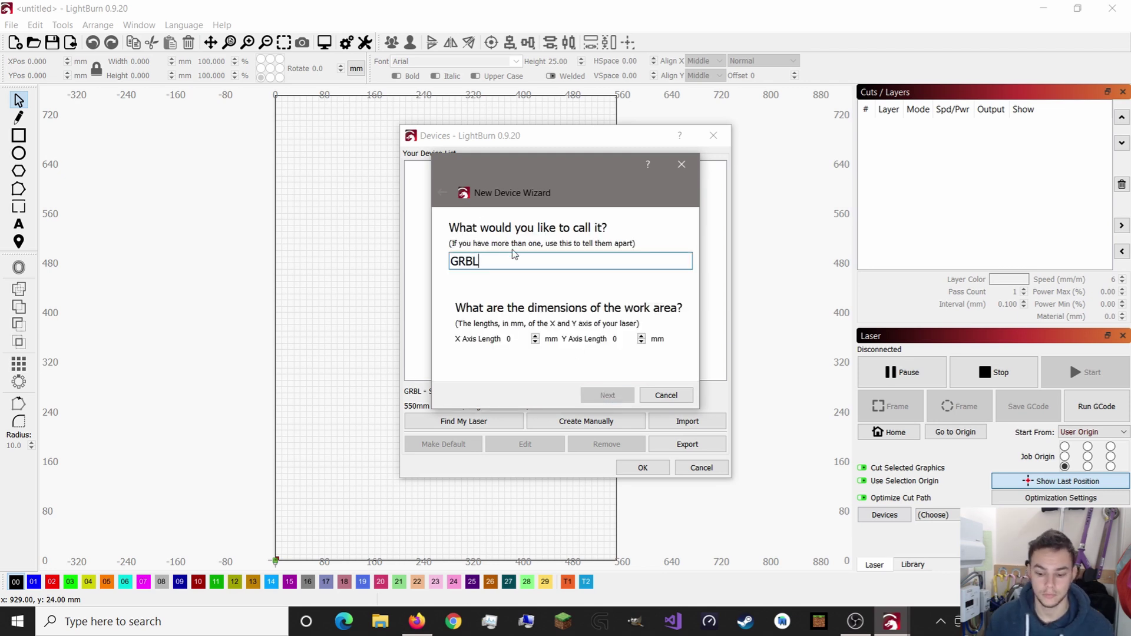
Name the new device Workbee CNC and set its work area to 550 mm in X and 750 mm in Y.
{"action": "key", "text": "BackSpace"}
{"action": "key", "text": "BackSpace"}
{"action": "key", "text": "BackSpace"}
{"action": "type", "text": "Work"}
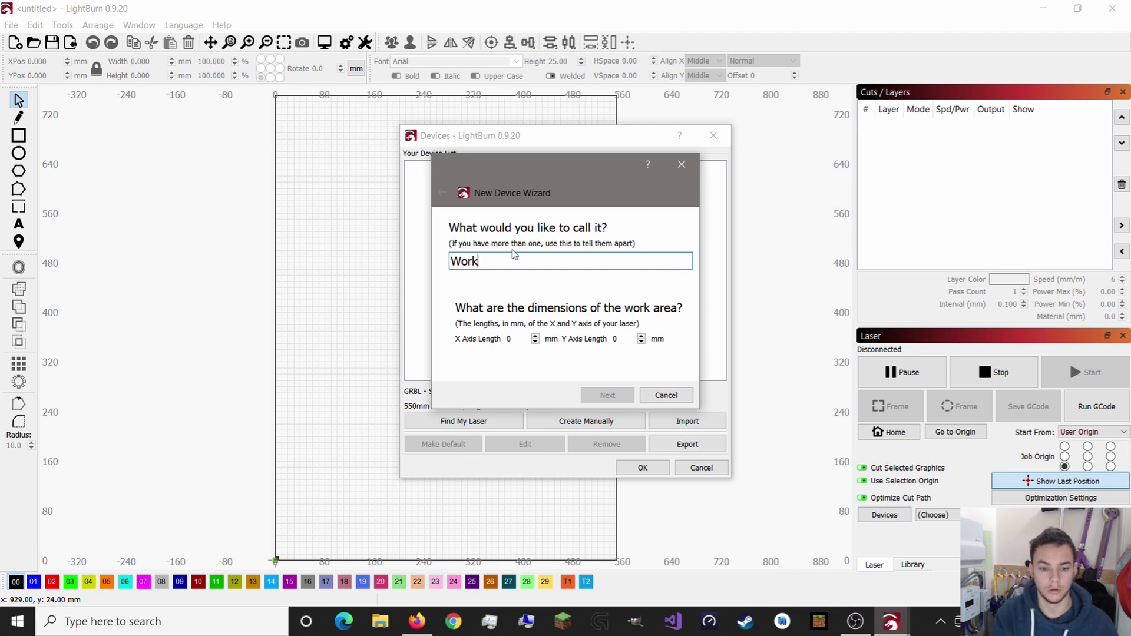
{"action": "type", "text": "bee"}
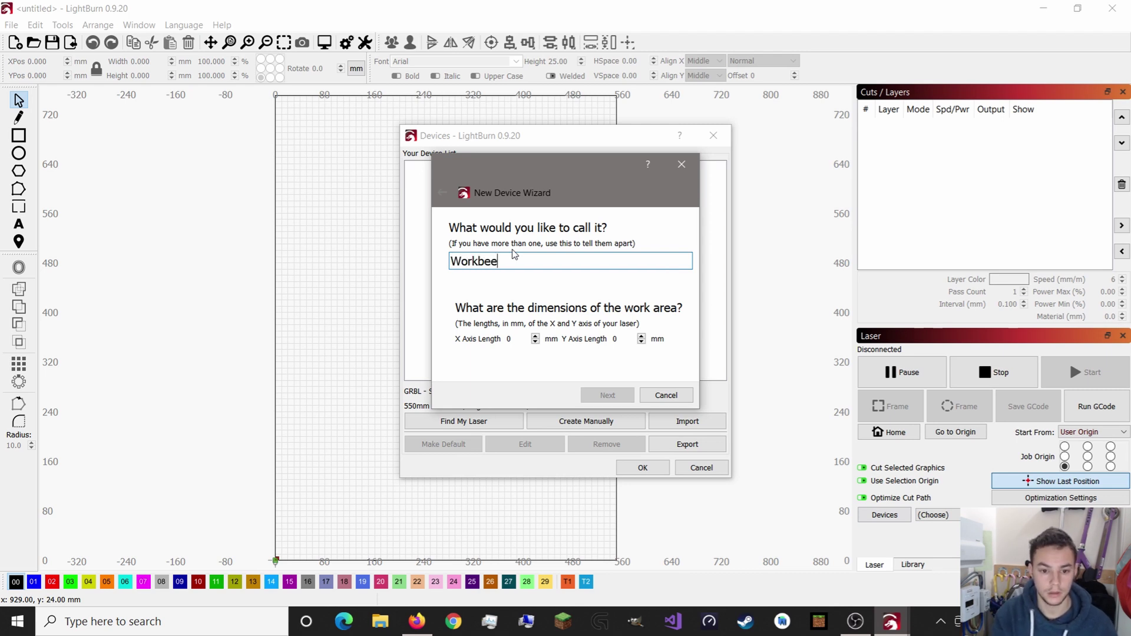
{"action": "type", "text": " CNC"}
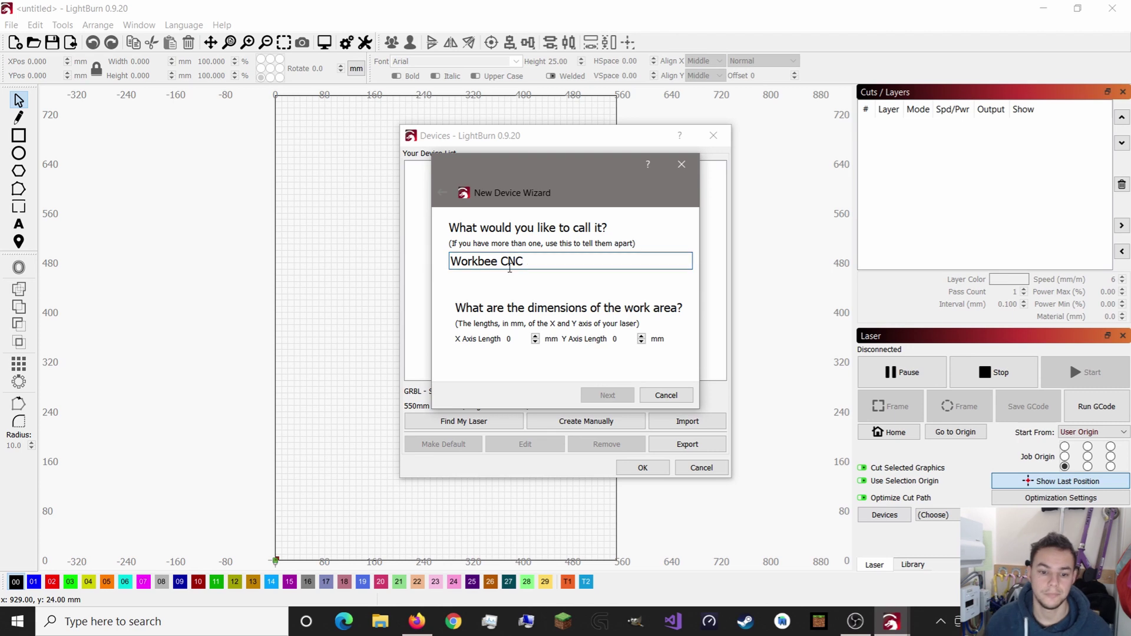
{"action": "left_click", "coordinate": [509, 341]}
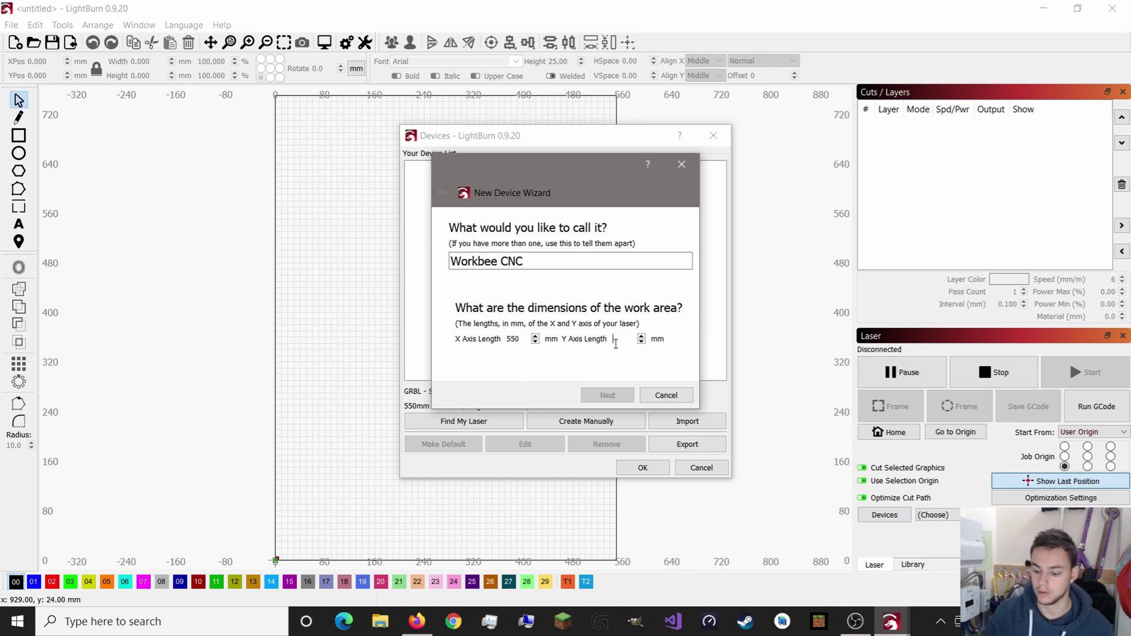
{"action": "type", "text": "750"}
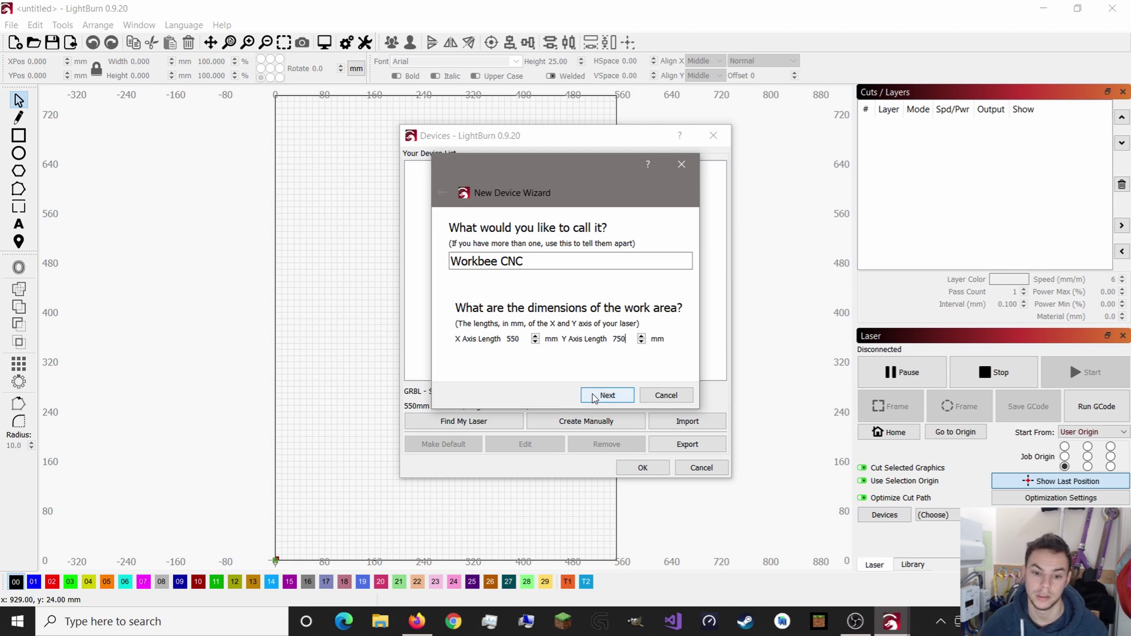
{"action": "left_click", "coordinate": [607, 396]}
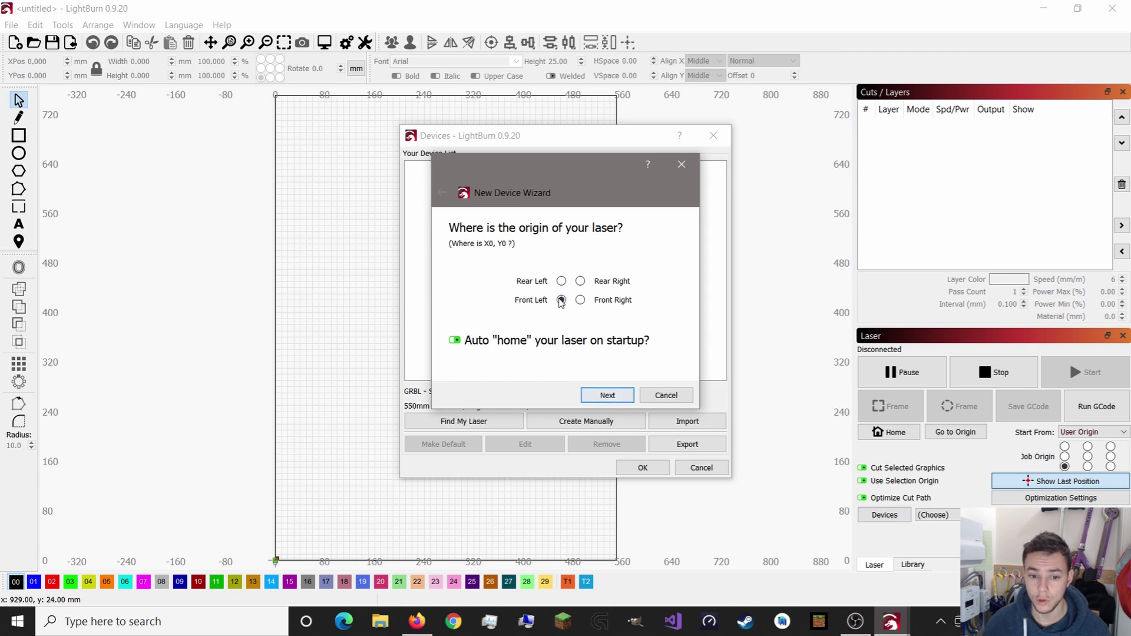
Finish the new device with its origin at the front left and accept the device list.
{"action": "left_click", "coordinate": [611, 398]}
{"action": "left_click", "coordinate": [608, 395]}
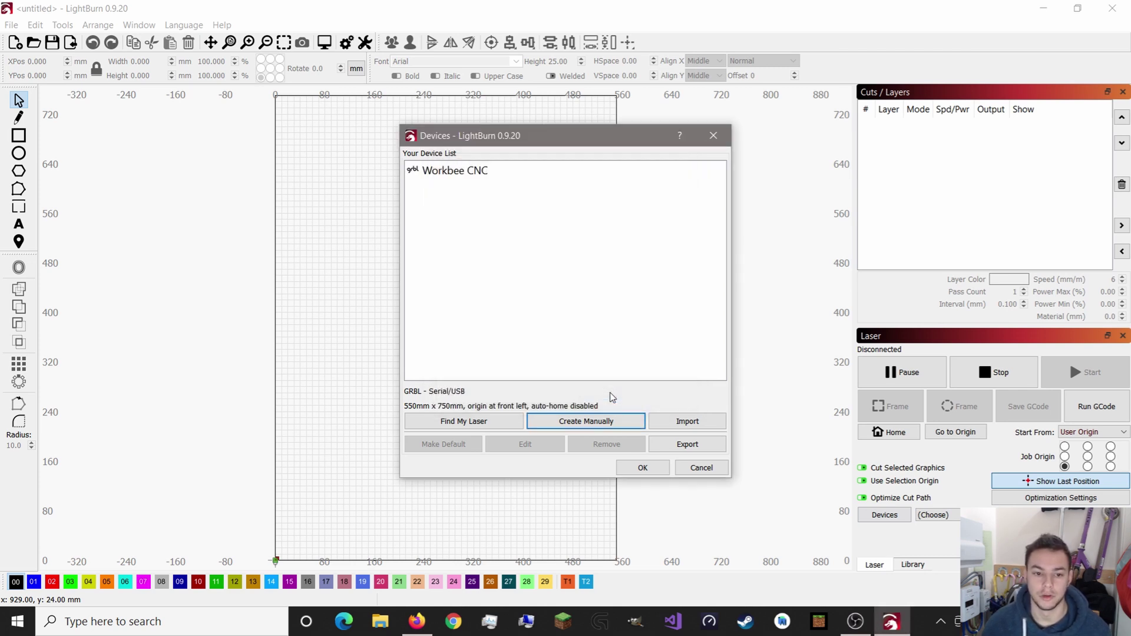
{"action": "left_click", "coordinate": [642, 467]}
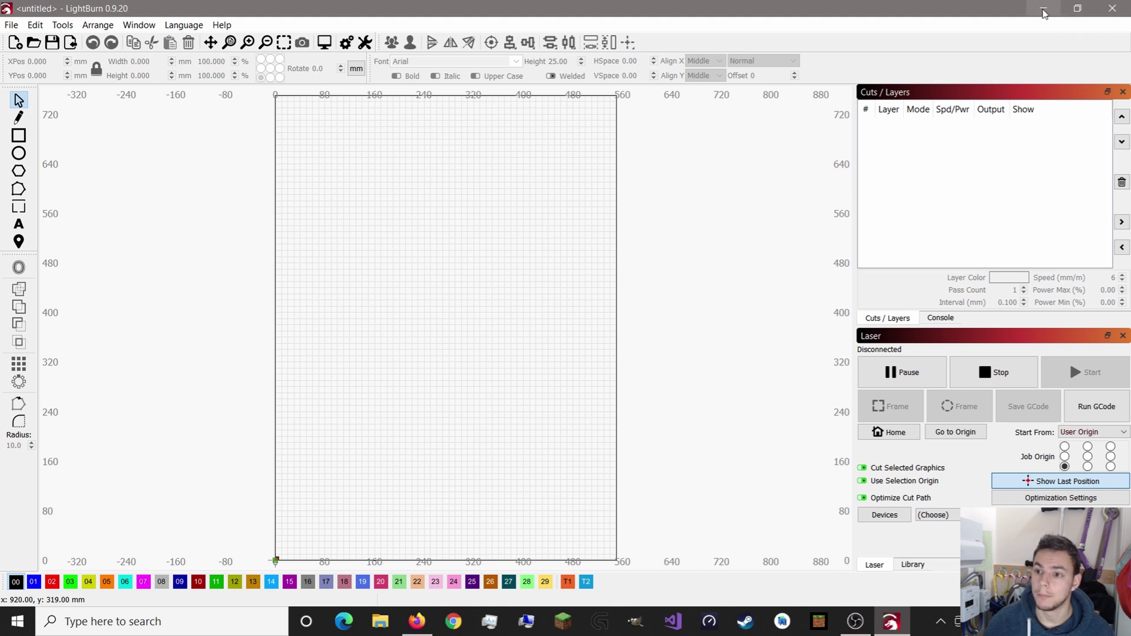
Switch back to Firefox and browse the Opt Lasers website to its CNC and 3D Lasers category.
{"action": "left_click", "coordinate": [1043, 13]}
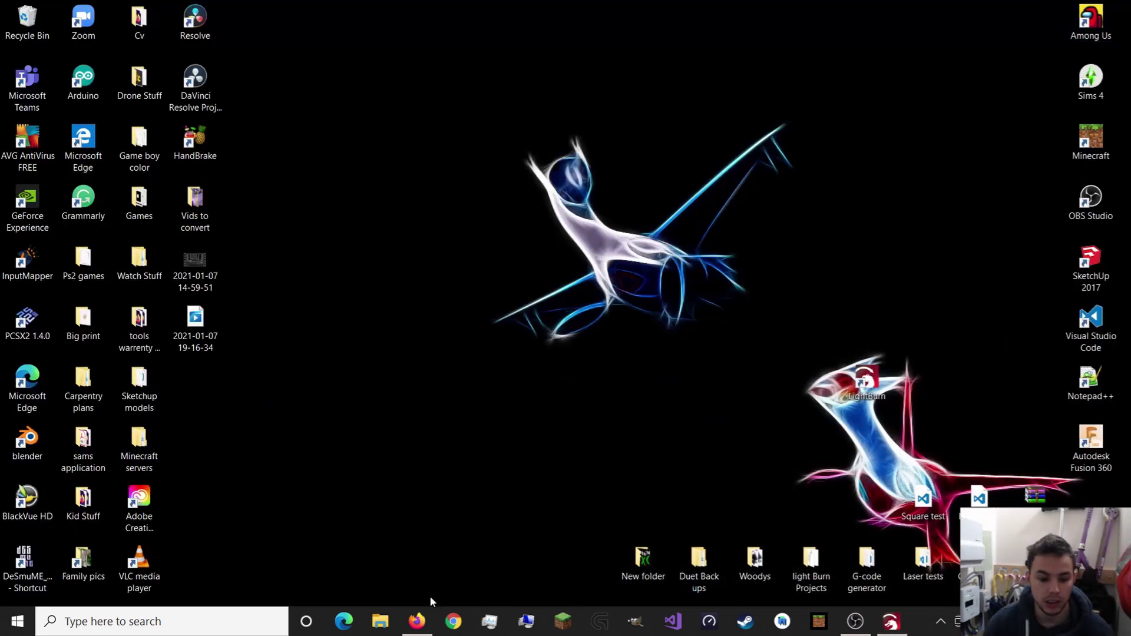
{"action": "left_click", "coordinate": [417, 622]}
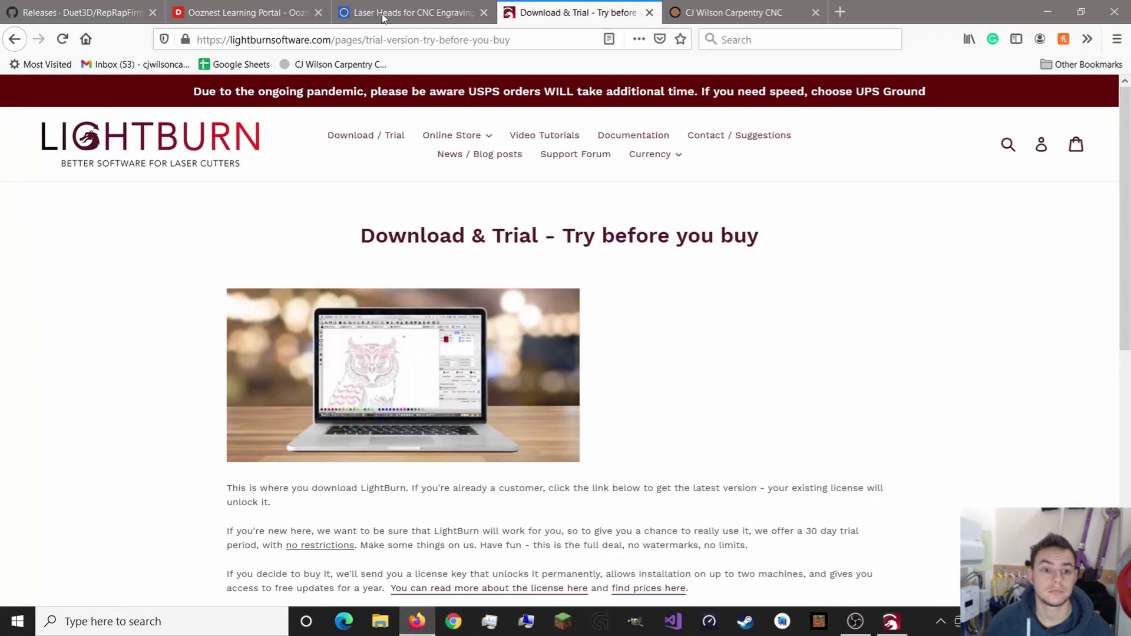
{"action": "left_click", "coordinate": [382, 13]}
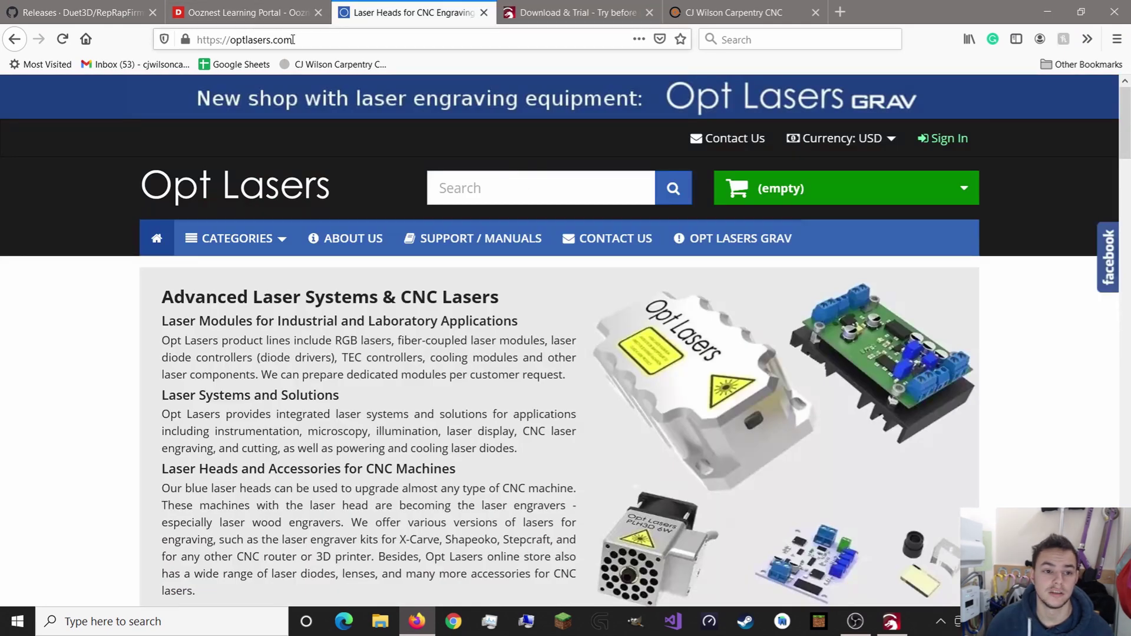
{"action": "left_click", "coordinate": [436, 243]}
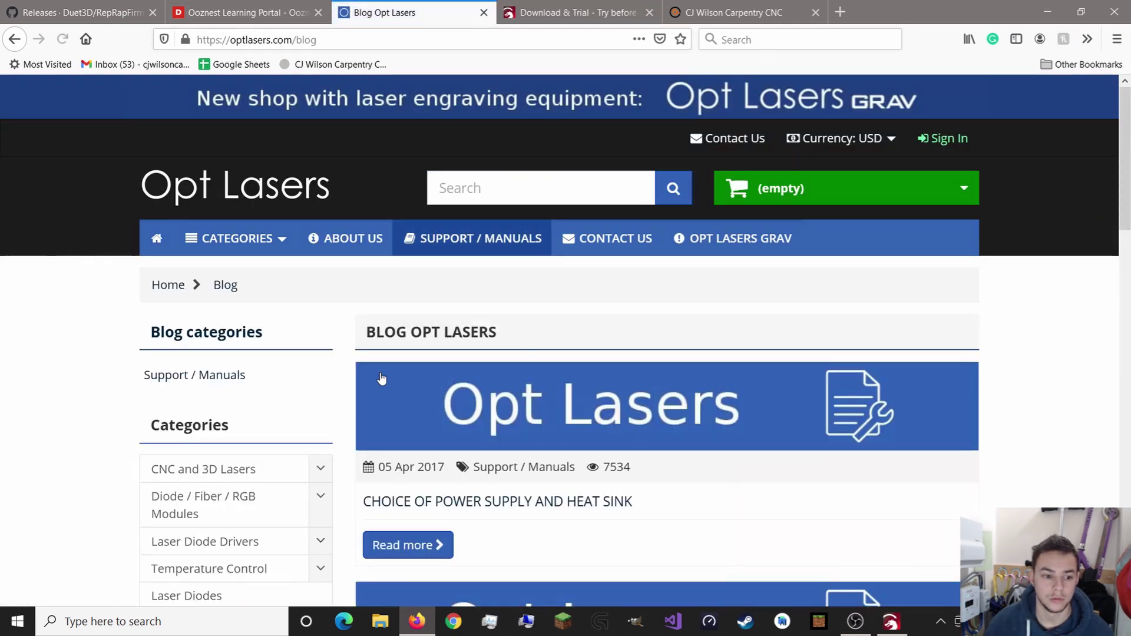
{"action": "scroll", "coordinate": [382, 378], "scroll_direction": "down", "scroll_amount": 2}
{"action": "left_click", "coordinate": [245, 386]}
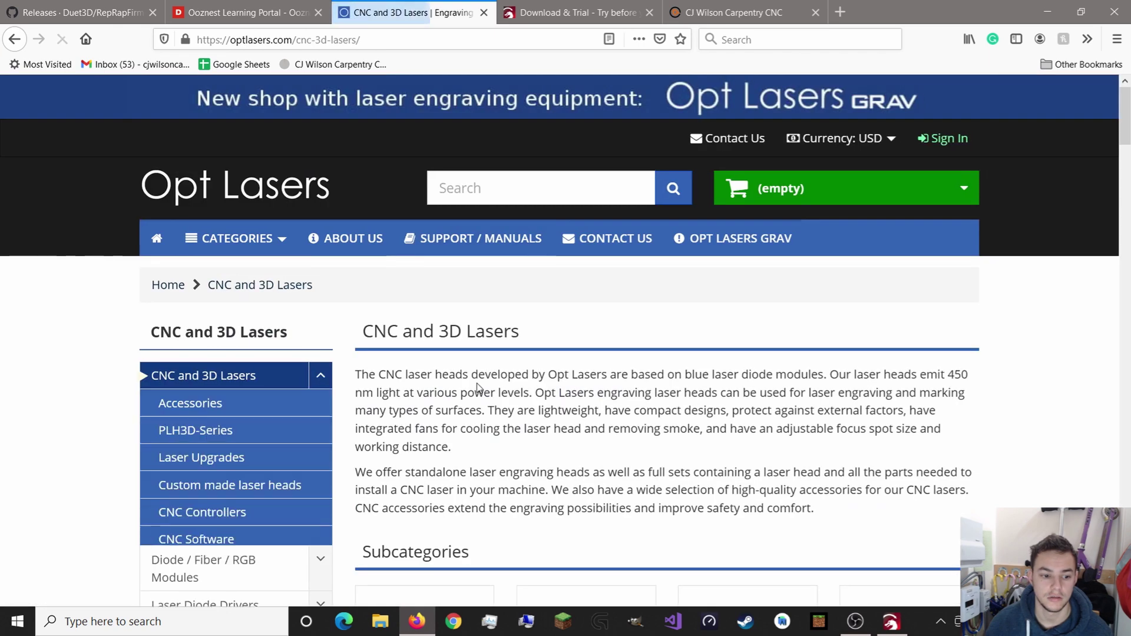
Browse the CNC Software subcategory on the Opt Lasers site for the Lightburn license and the free Opt Lasers G-Code Generator.
{"action": "scroll", "coordinate": [479, 389], "scroll_direction": "down", "scroll_amount": 4}
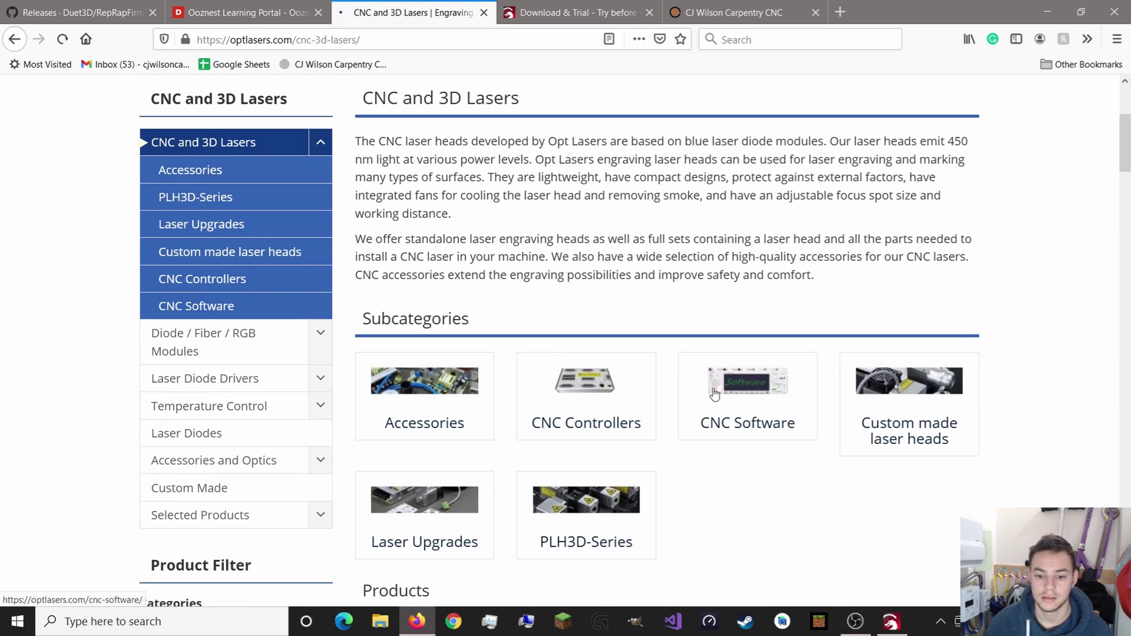
{"action": "left_click", "coordinate": [715, 393]}
{"action": "scroll", "coordinate": [629, 434], "scroll_direction": "down", "scroll_amount": 5}
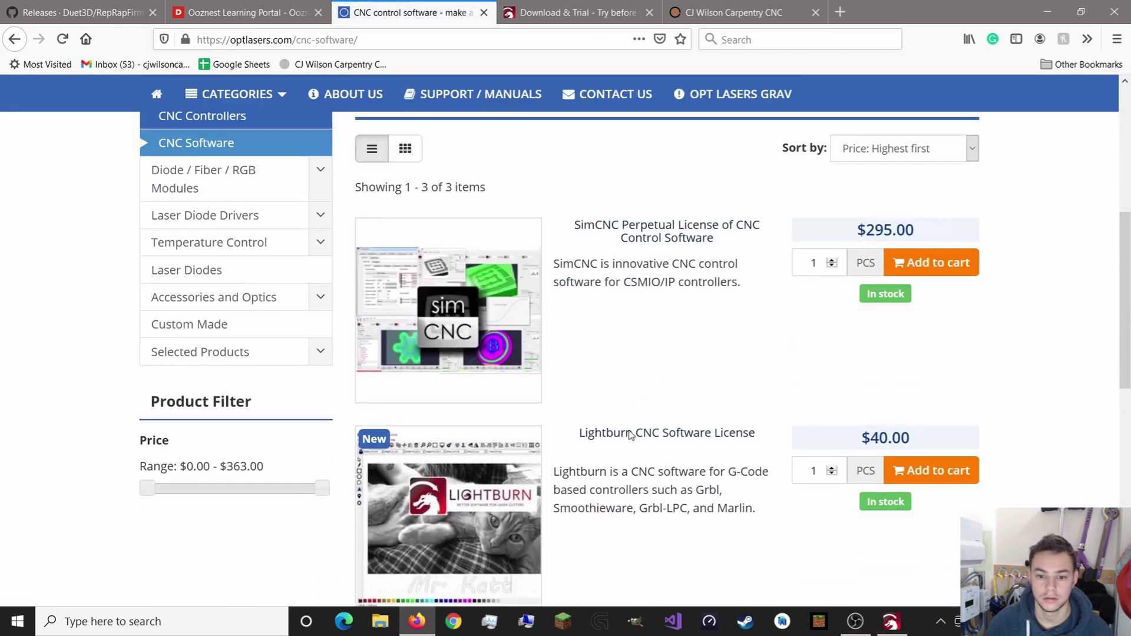
{"action": "scroll", "coordinate": [550, 292], "scroll_direction": "down", "scroll_amount": 4}
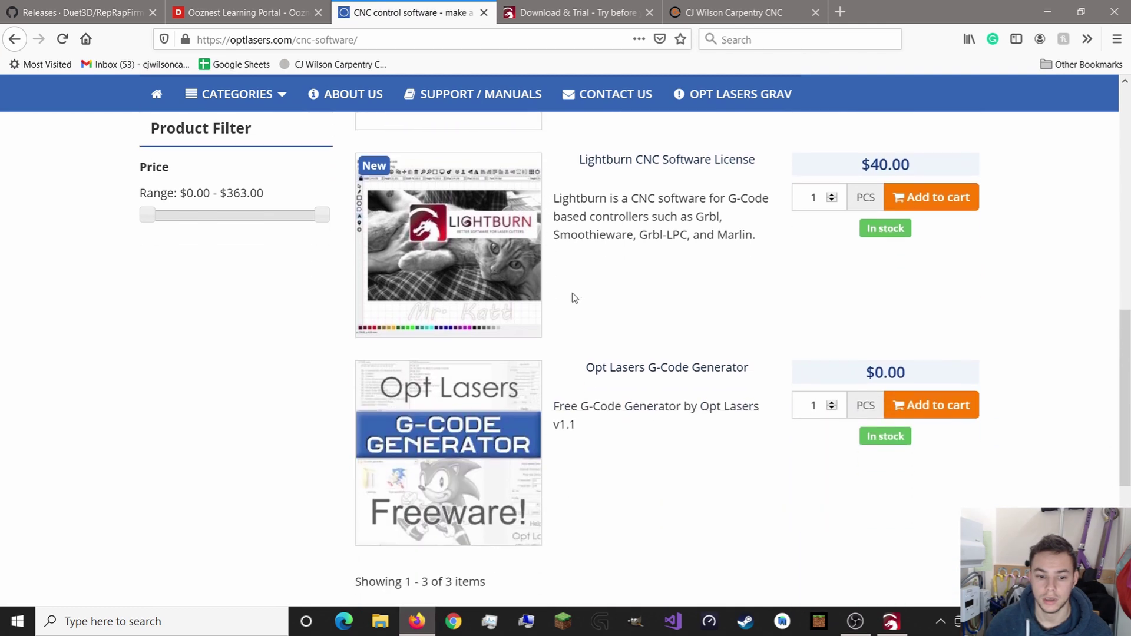
{"action": "scroll", "coordinate": [545, 303], "scroll_direction": "down", "scroll_amount": 1}
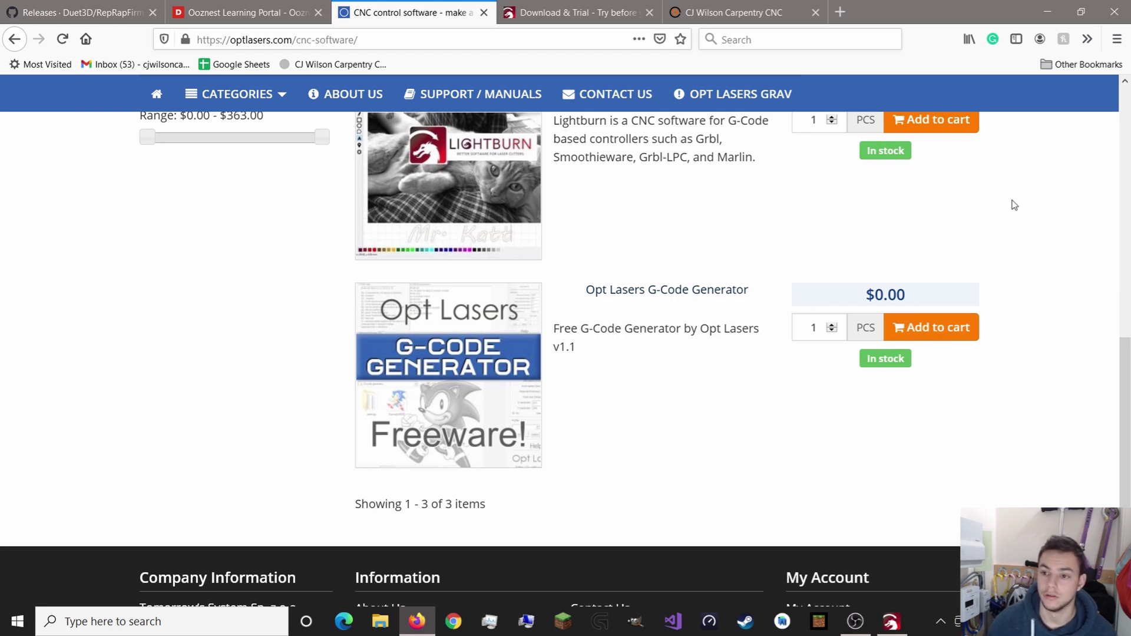
Switch to the Opt Lasers G-CODE Generator, select the WorkBee Duet 2 G-code profile and review its header.
{"action": "left_click", "coordinate": [1046, 12]}
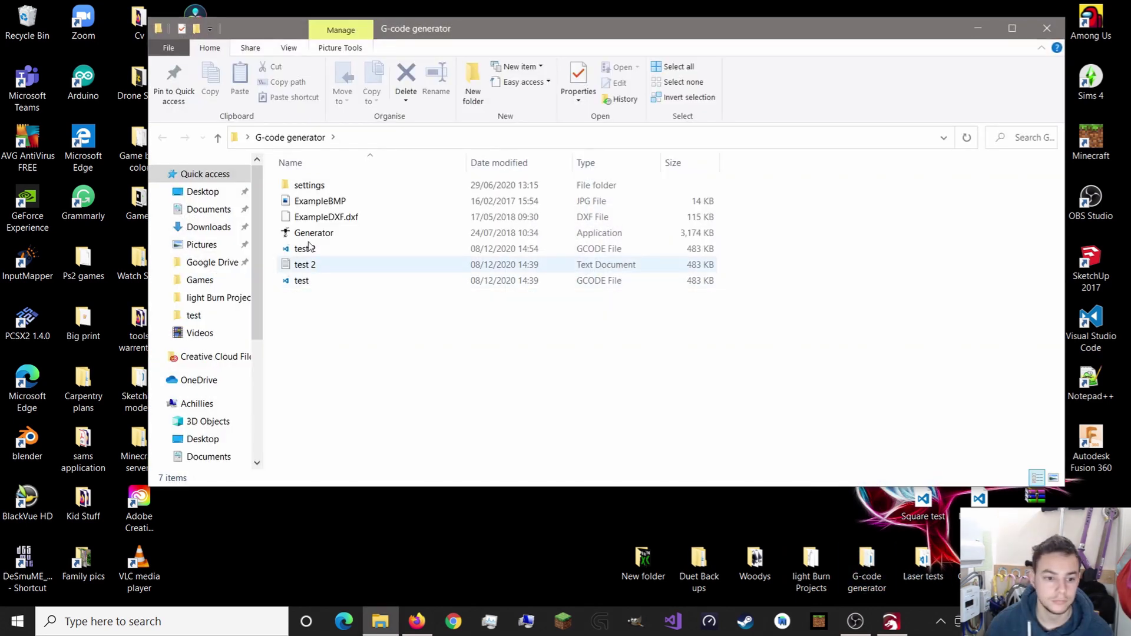
{"action": "left_click", "coordinate": [318, 233]}
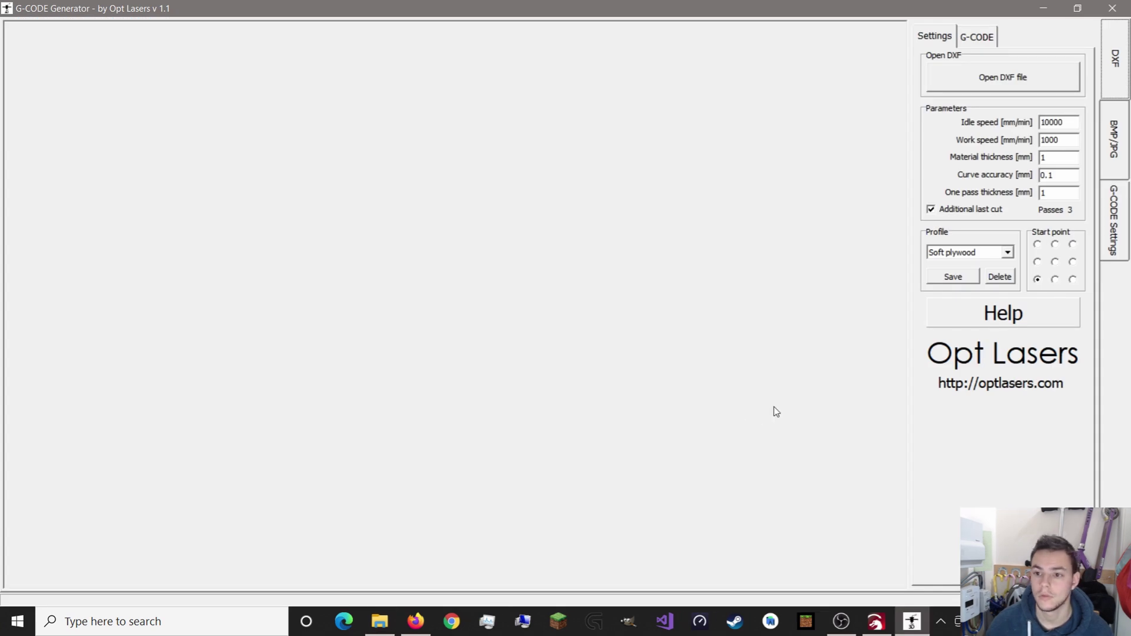
{"action": "left_click", "coordinate": [1113, 251]}
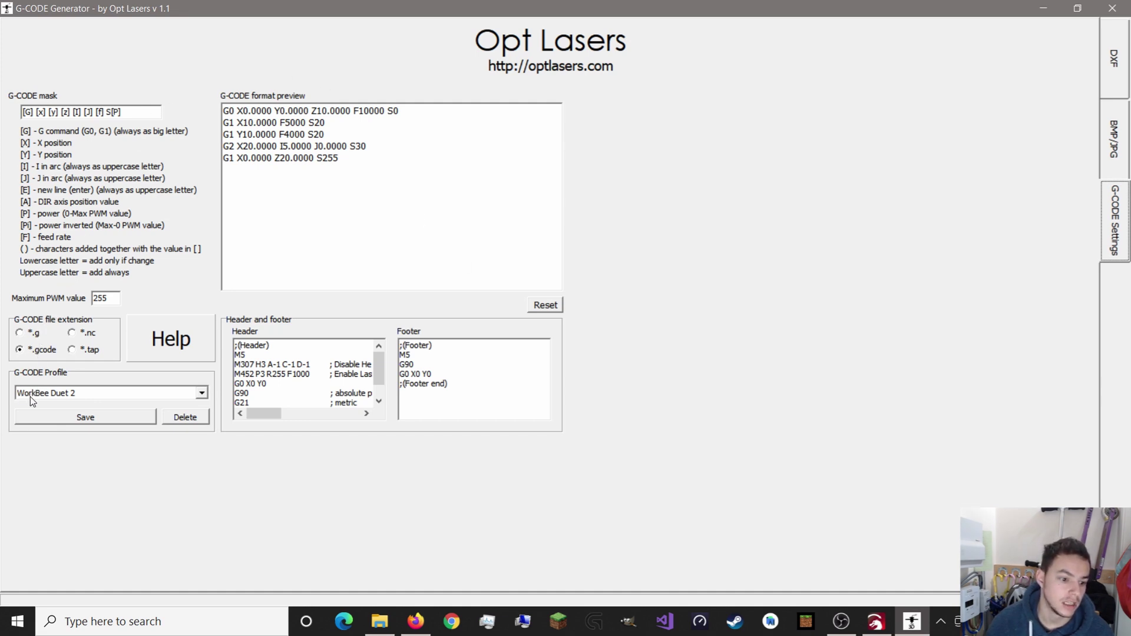
{"action": "left_click", "coordinate": [140, 396]}
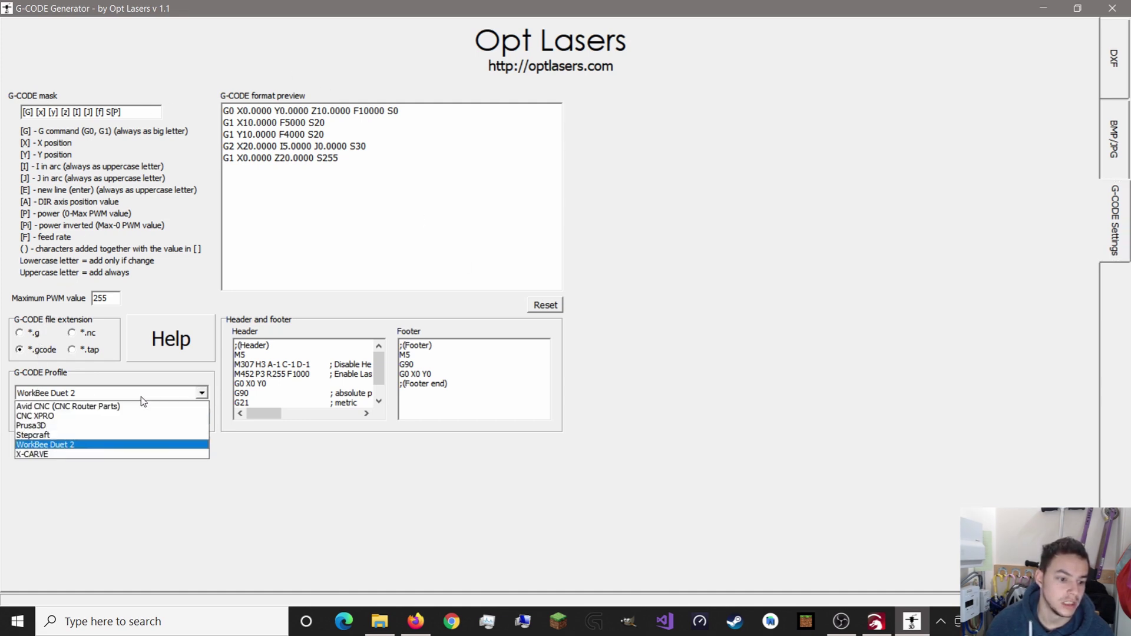
{"action": "left_click", "coordinate": [72, 444]}
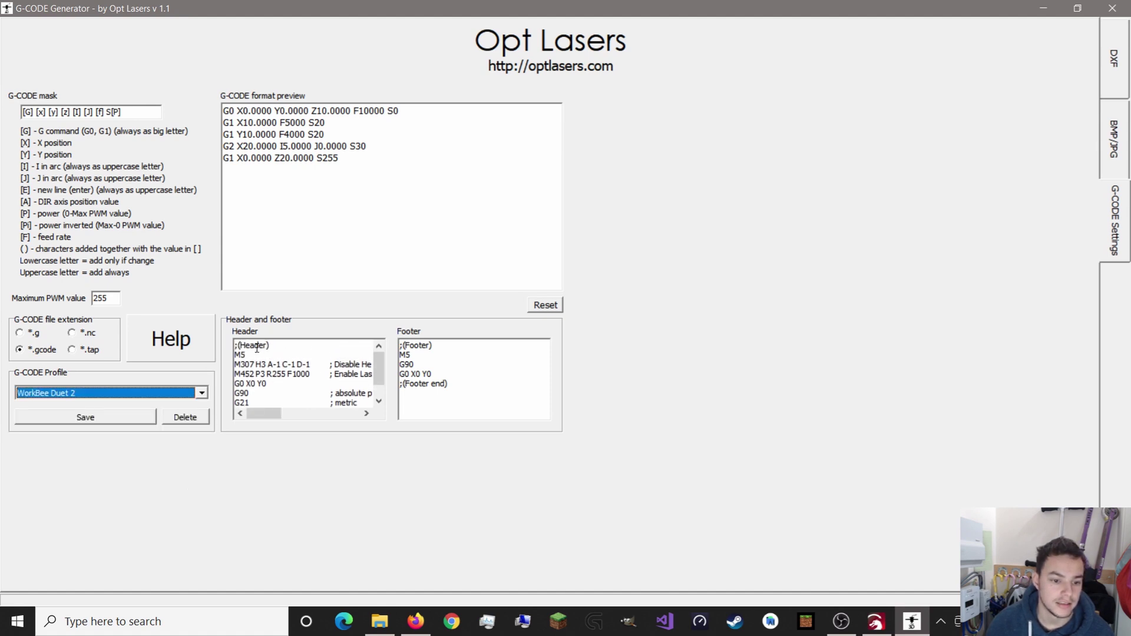
{"action": "scroll", "coordinate": [257, 348], "scroll_direction": "down", "scroll_amount": 1}
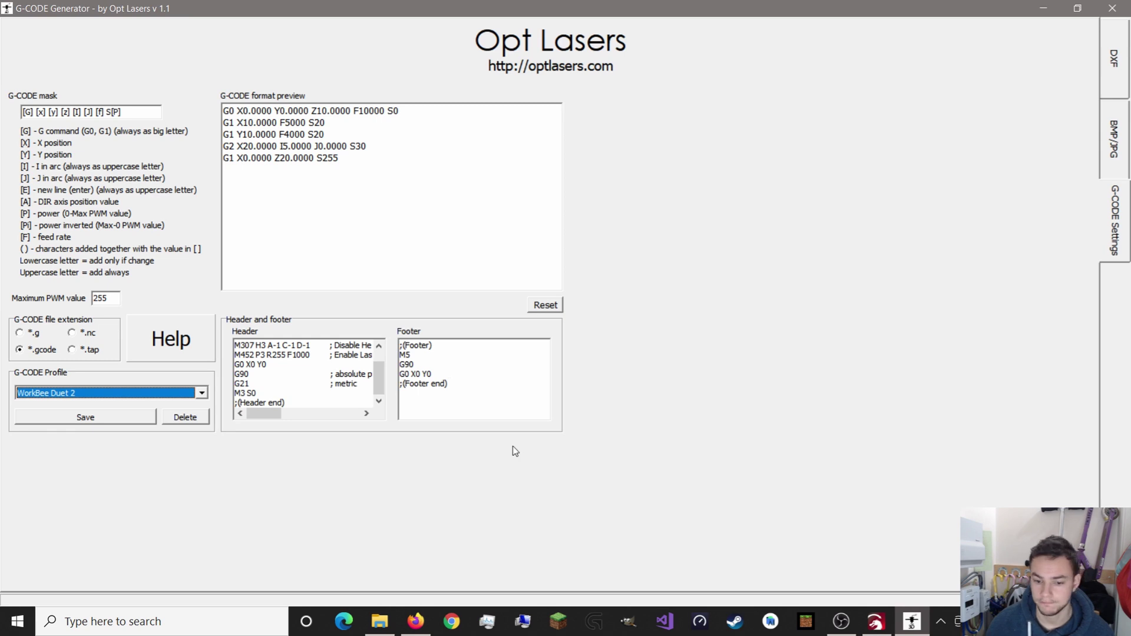
Arrange the G-CODE Generator and LightBurn windows side by side so both remain usable.
{"action": "left_click", "coordinate": [876, 621]}
{"action": "key", "text": "super+Right"}
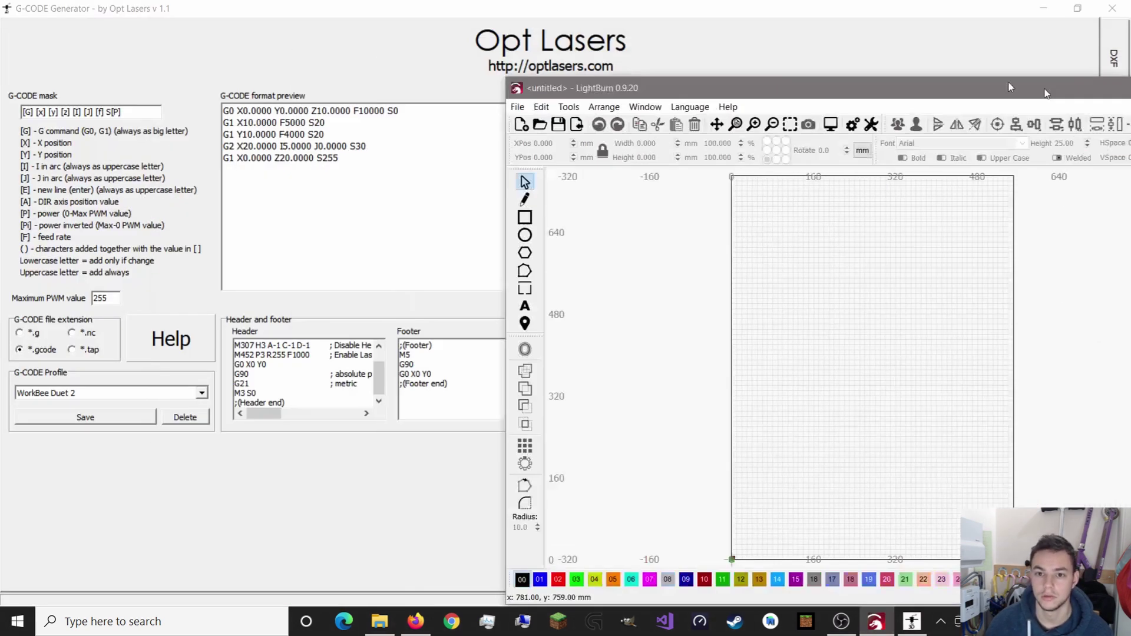
{"action": "left_click", "coordinate": [286, 226]}
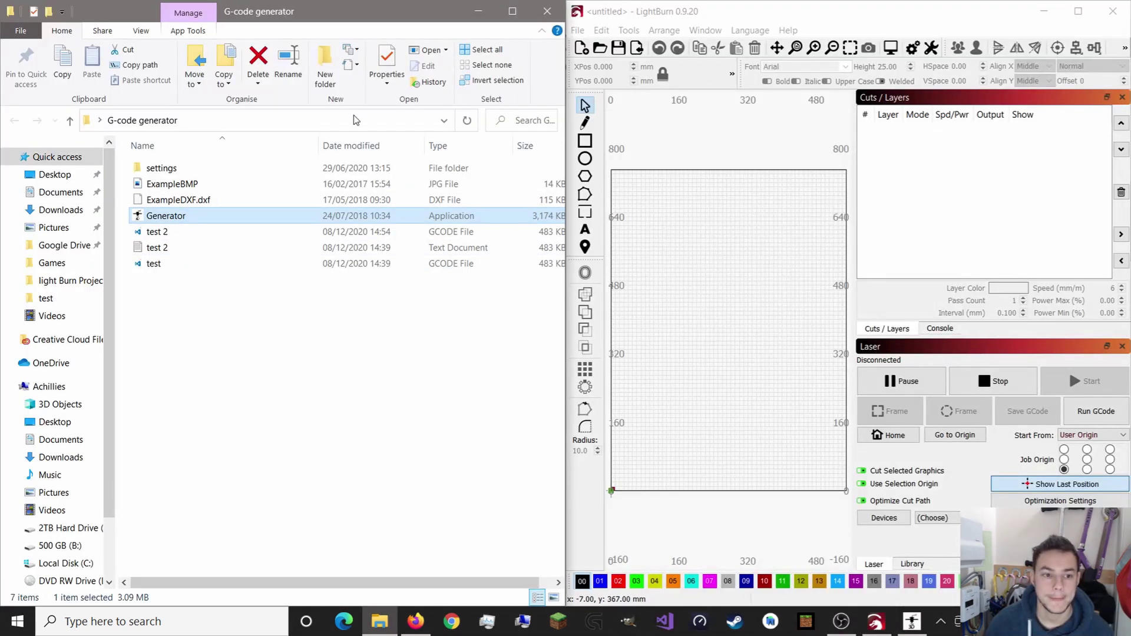
{"action": "left_click", "coordinate": [549, 17]}
{"action": "key", "text": "super+Right"}
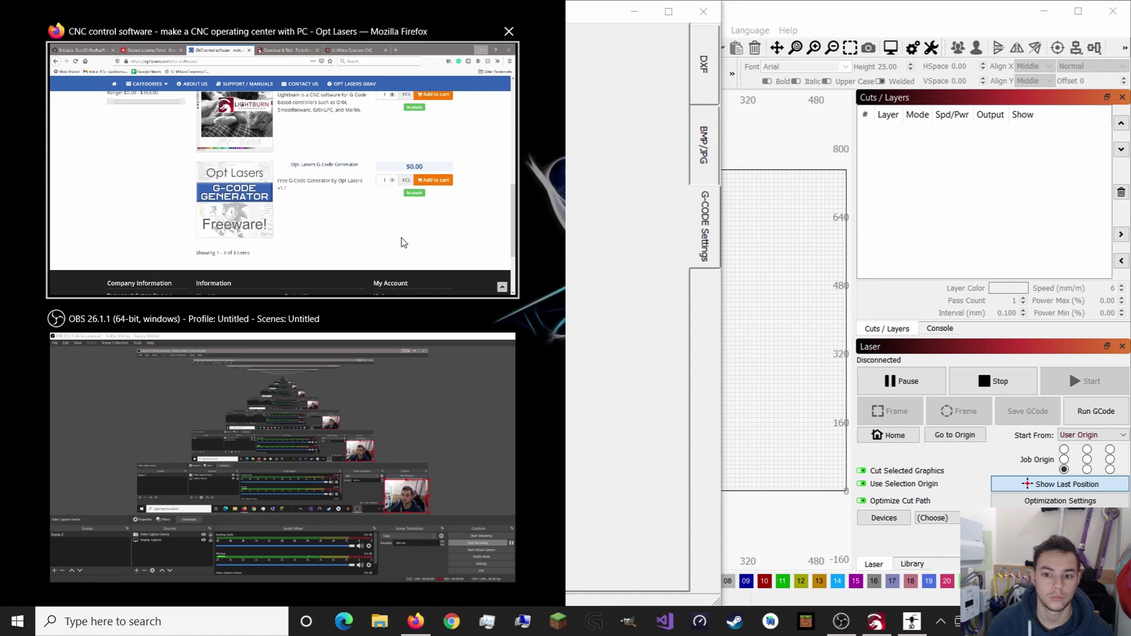
{"action": "left_click", "coordinate": [641, 193]}
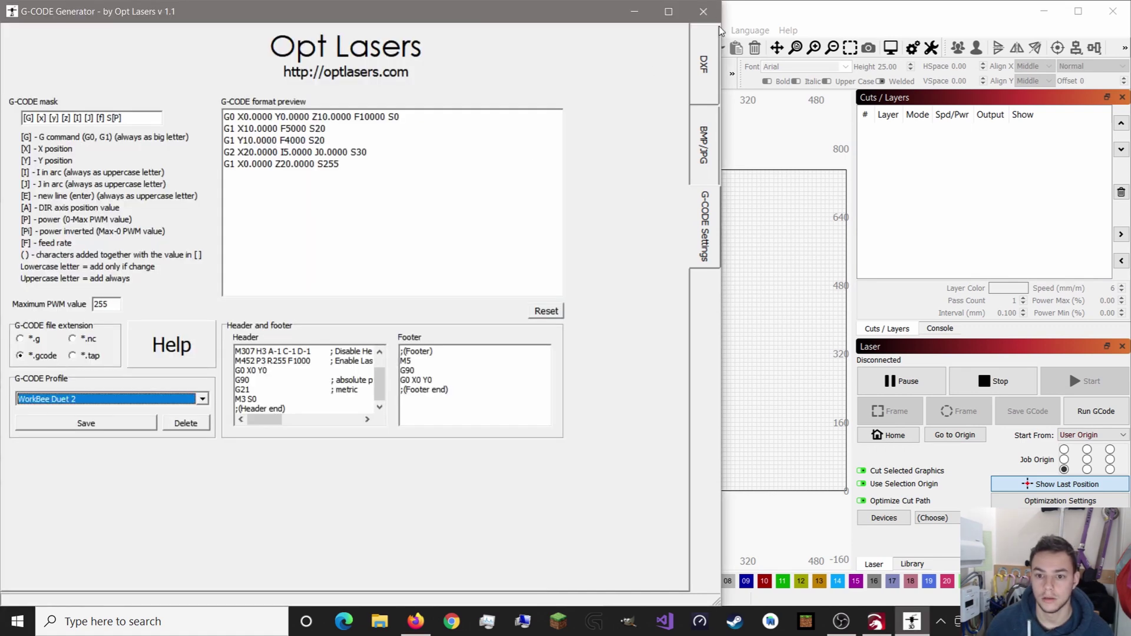
{"action": "left_click_drag", "start_coordinate": [720, 29], "coordinate": [710, 29]}
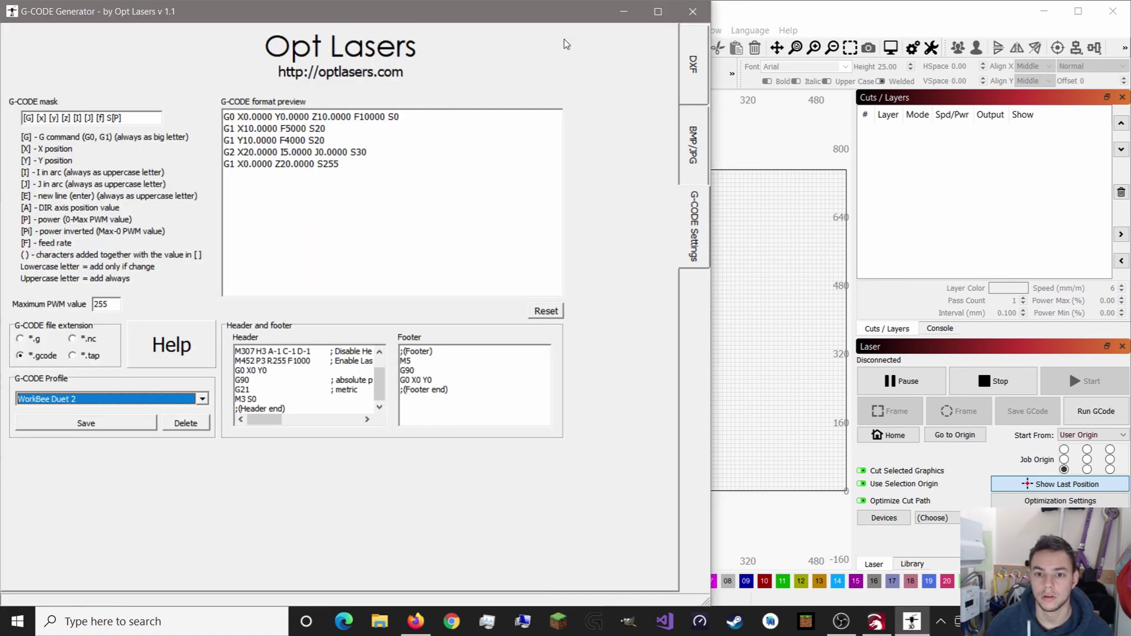
{"action": "left_click_drag", "start_coordinate": [776, 13], "coordinate": [782, 13]}
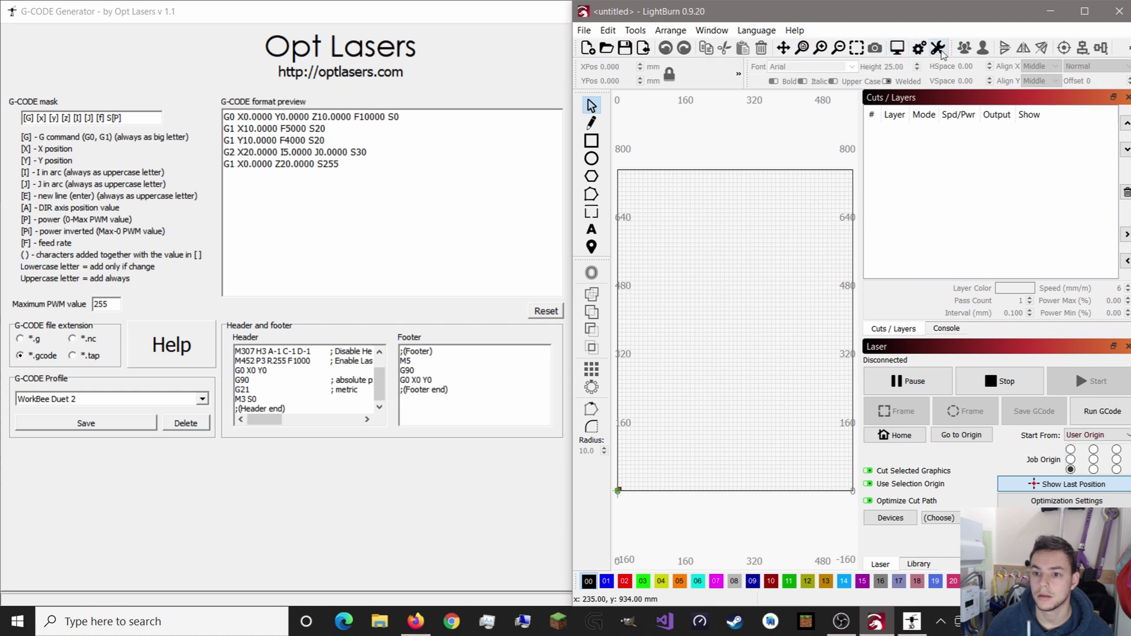
Set the S-value max to 255 in LightBurn's device settings for the Workbee CNC.
{"action": "left_click", "coordinate": [938, 49]}
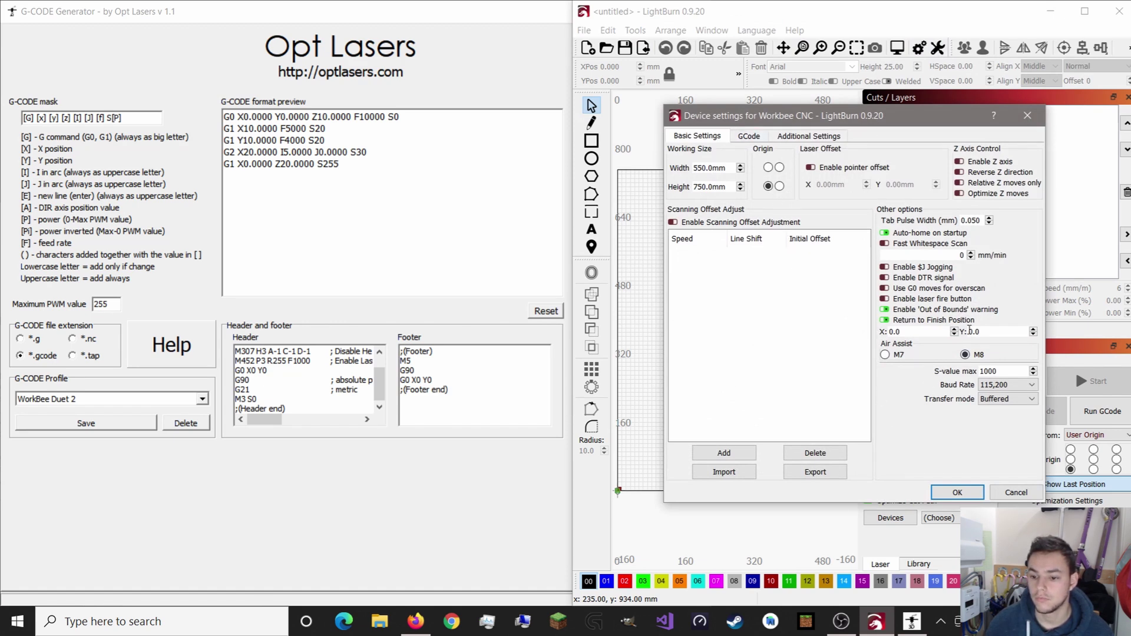
{"action": "left_click_drag", "start_coordinate": [1003, 371], "coordinate": [927, 368]}
{"action": "key", "text": "BackSpace"}
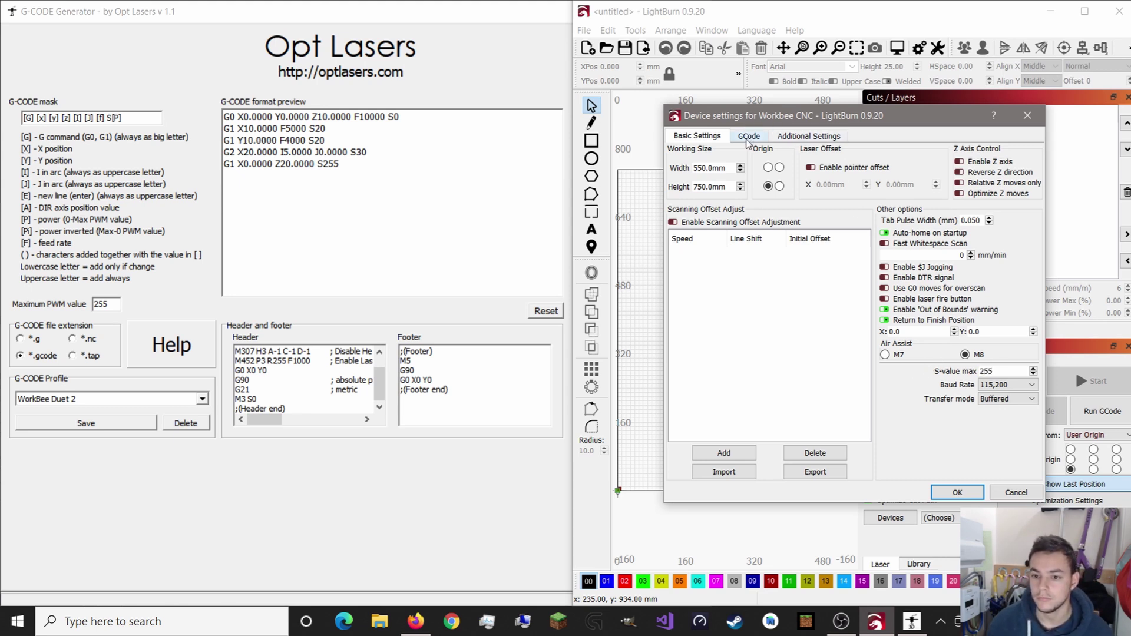
{"action": "key", "text": "Tab"}
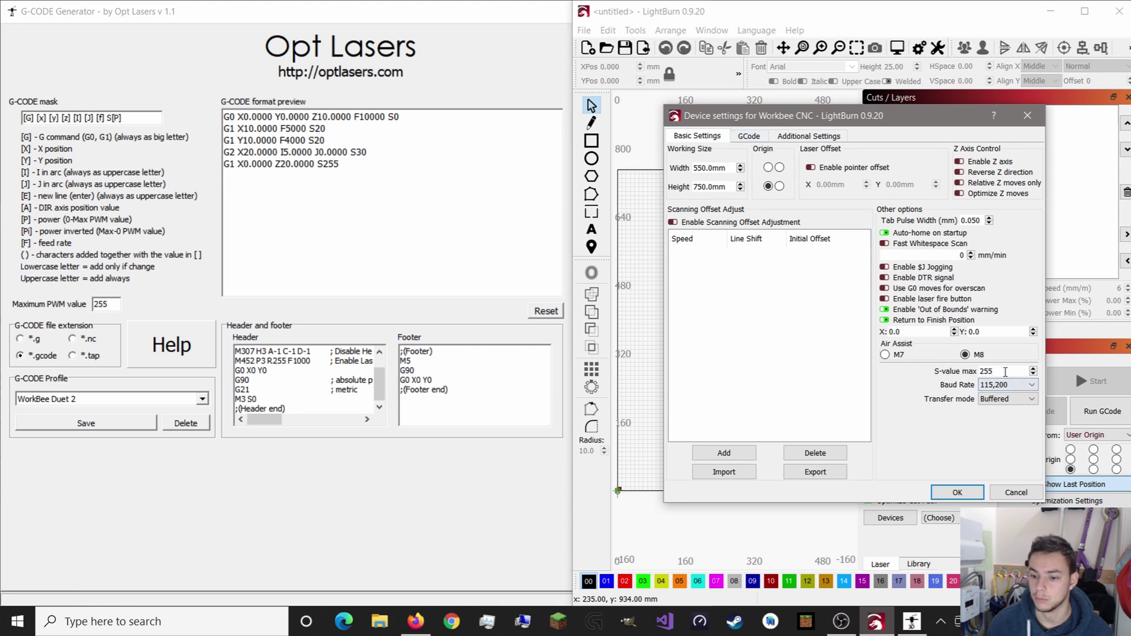
{"action": "left_click", "coordinate": [1003, 372]}
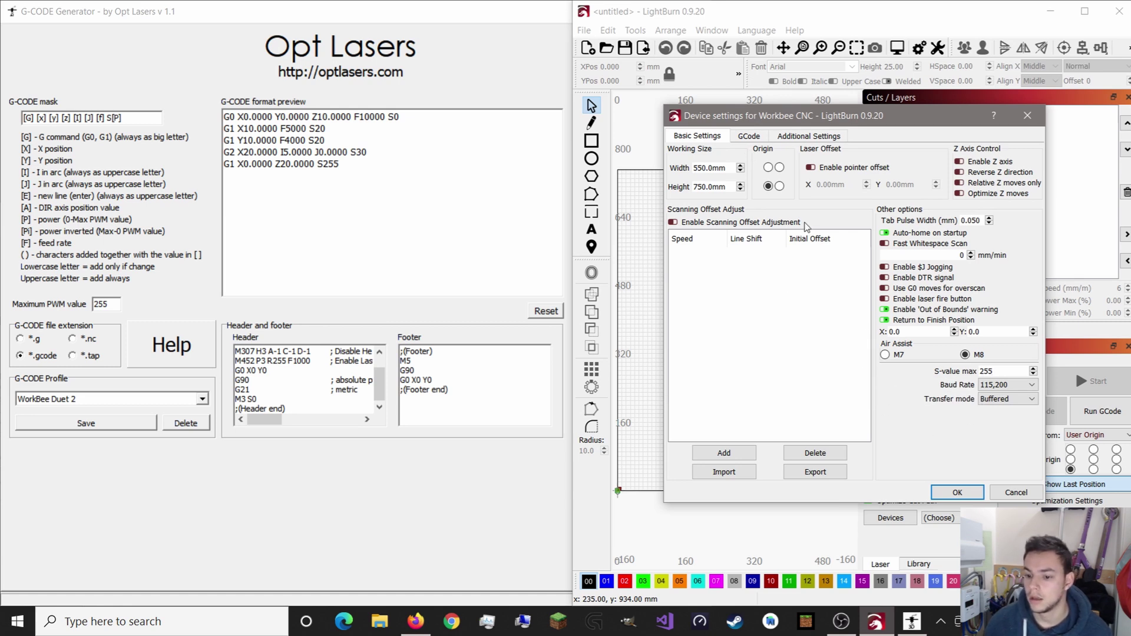
Copy the generator's header commands from M307 through the header end into the device's Start GCode.
{"action": "left_click", "coordinate": [747, 136]}
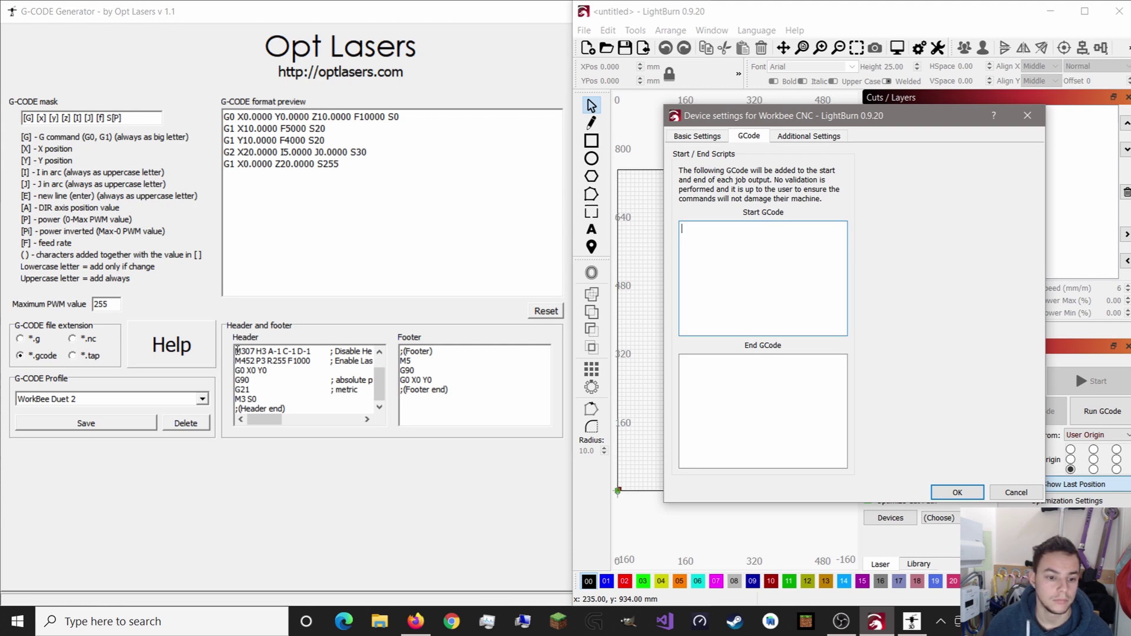
{"action": "left_click", "coordinate": [236, 351]}
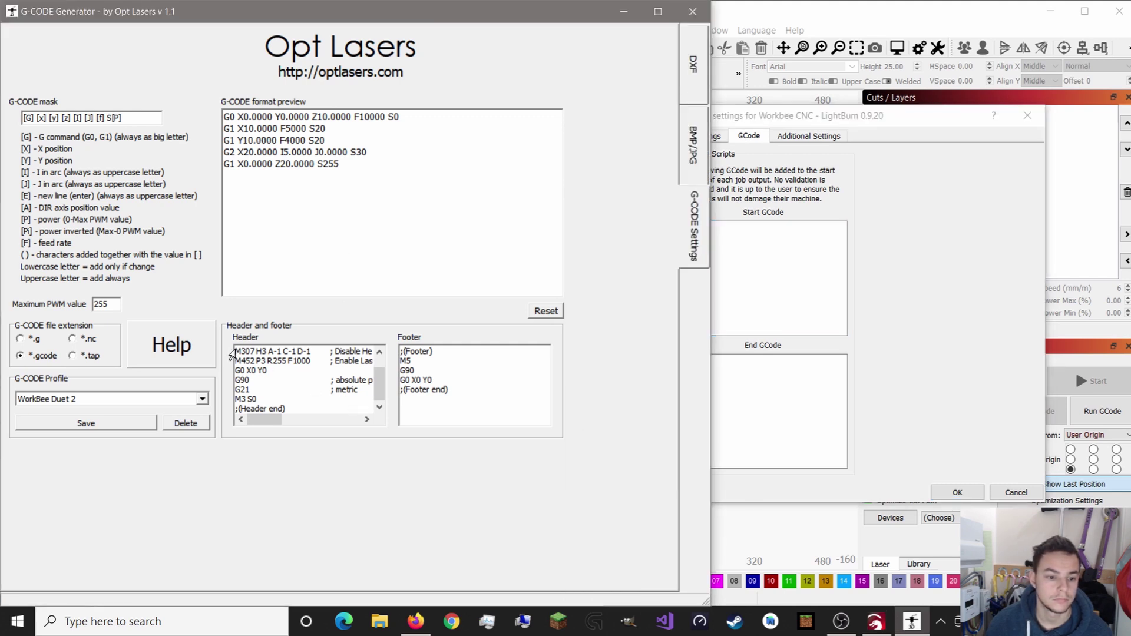
{"action": "left_click_drag", "start_coordinate": [237, 351], "coordinate": [307, 408]}
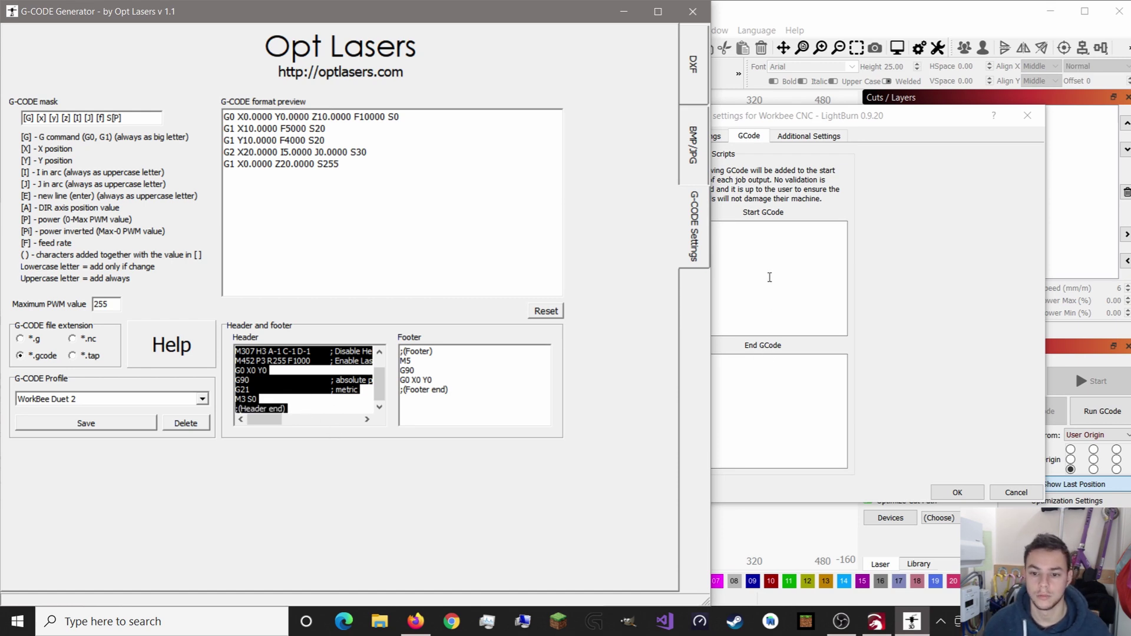
{"action": "left_click", "coordinate": [770, 276]}
{"action": "key", "text": "ctrl+v"}
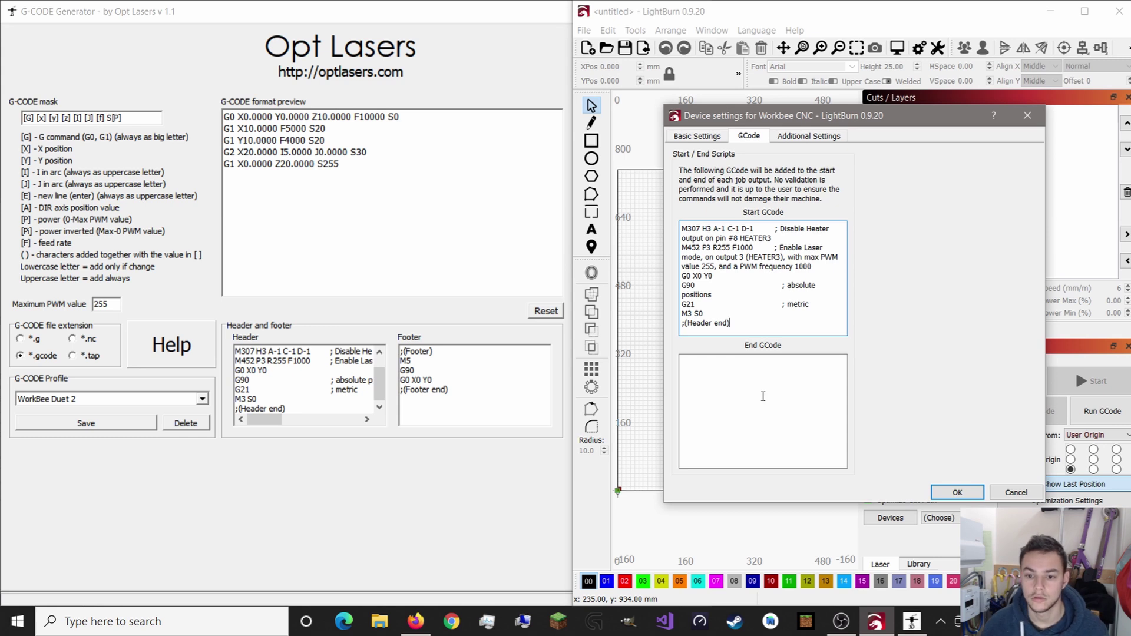
Copy the generator's complete footer, including M5, G90 and G0 X0 Y0, into the device's End GCode.
{"action": "left_click", "coordinate": [384, 338]}
{"action": "left_click_drag", "start_coordinate": [456, 391], "coordinate": [396, 333]}
{"action": "key", "text": "ctrl+c"}
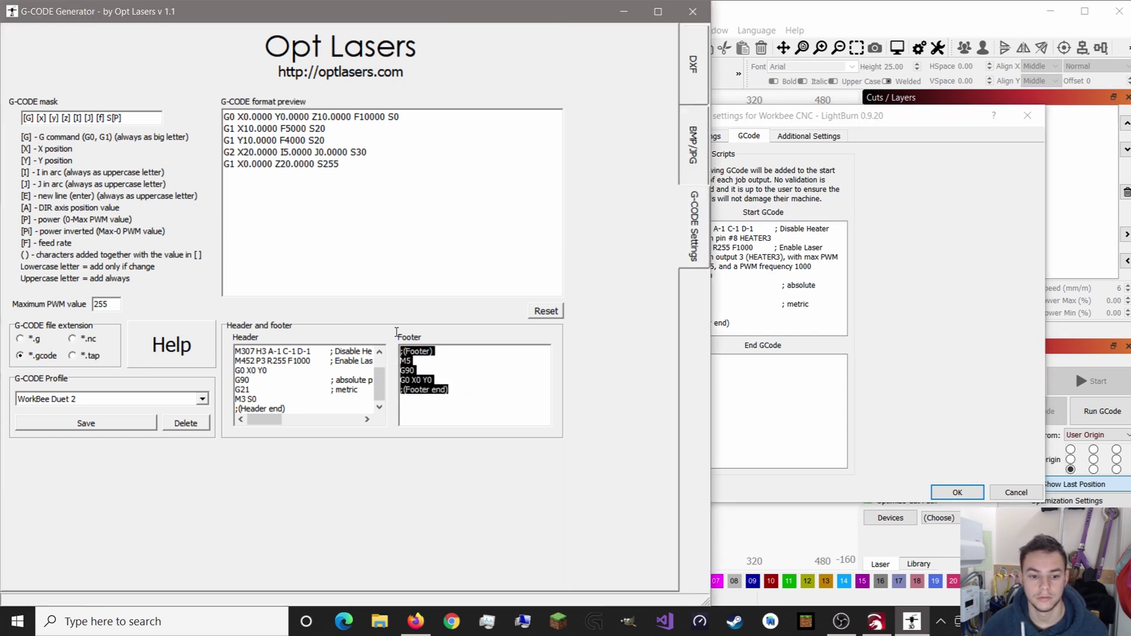
{"action": "left_click", "coordinate": [769, 404]}
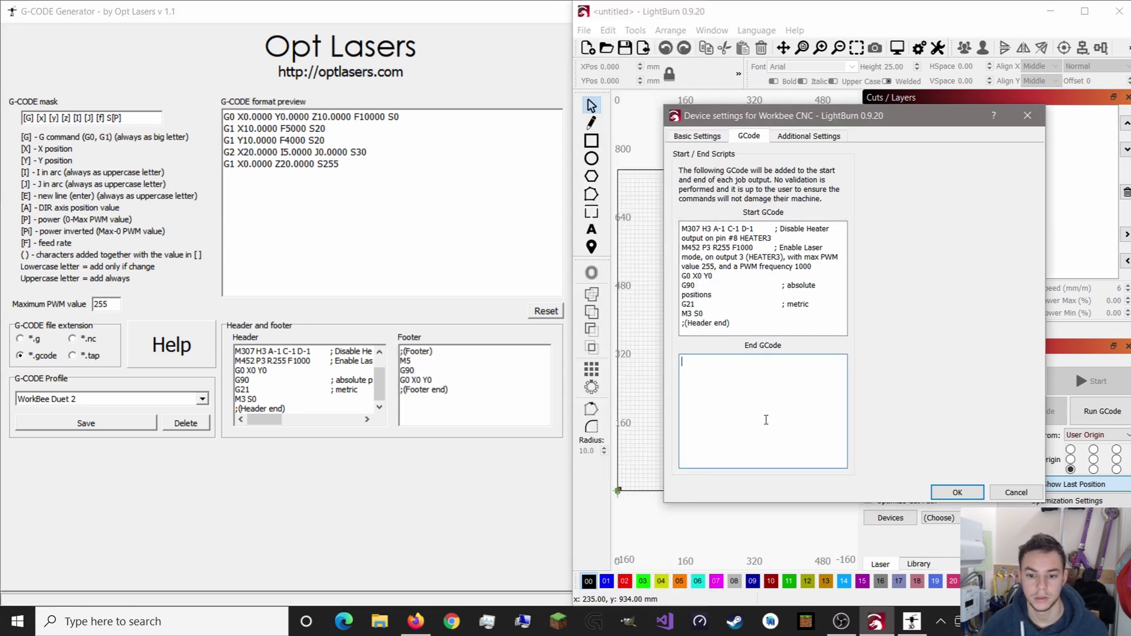
{"action": "key", "text": "ctrl+v"}
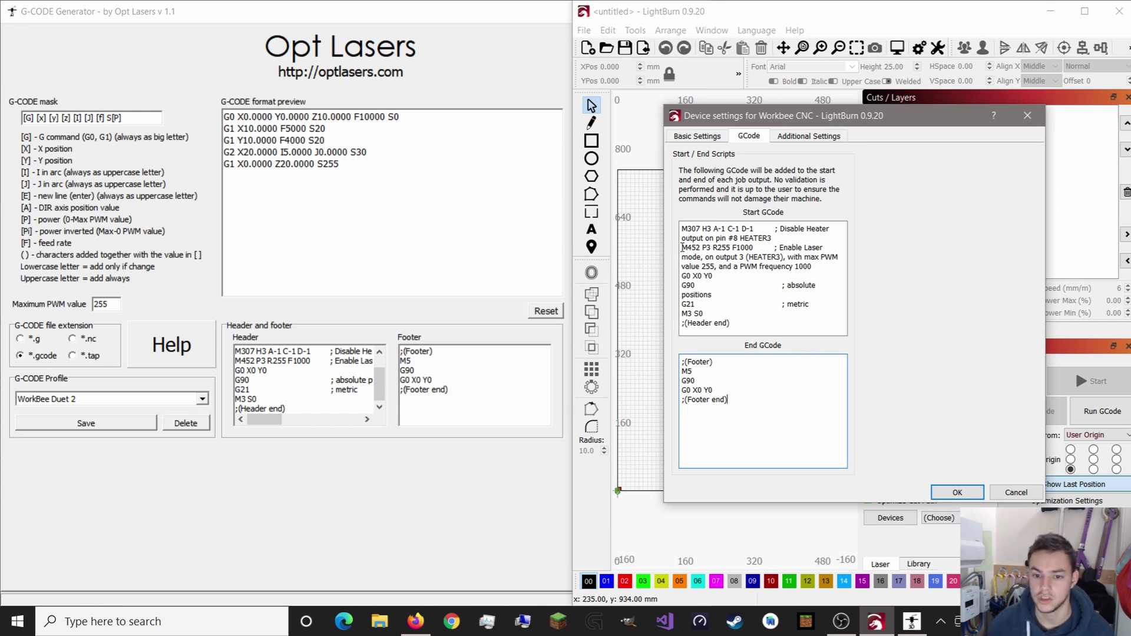
Close the G-CODE Generator, then add S1 after F1000 on the Start GCode's M452 line and accept the device settings.
{"action": "left_click", "coordinate": [548, 33]}
{"action": "left_click", "coordinate": [655, 17]}
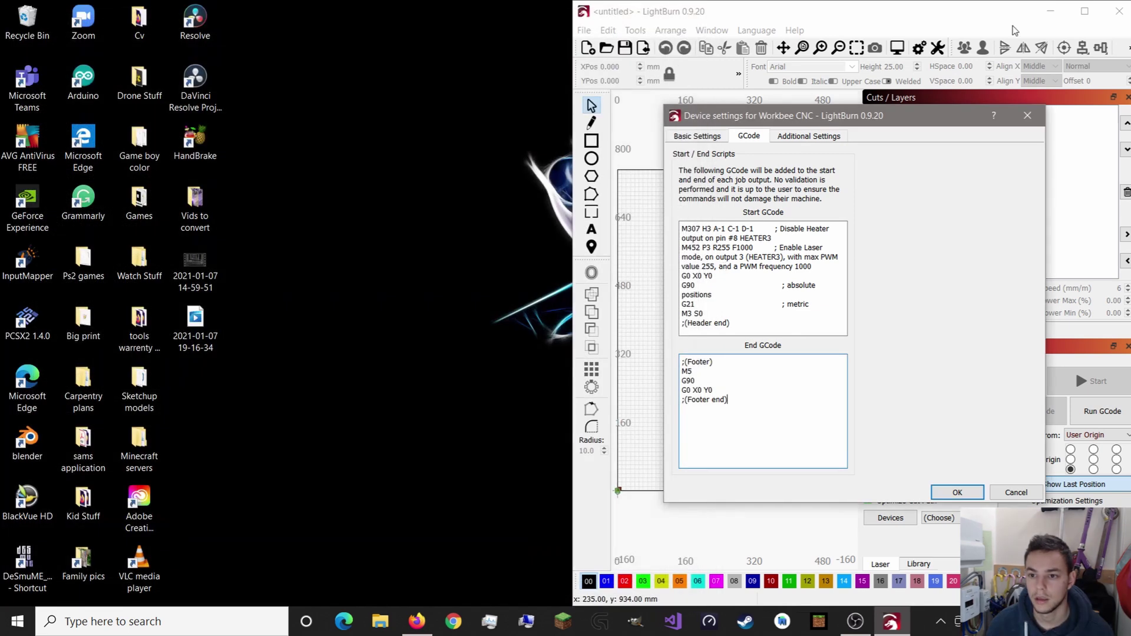
{"action": "left_click", "coordinate": [1089, 13]}
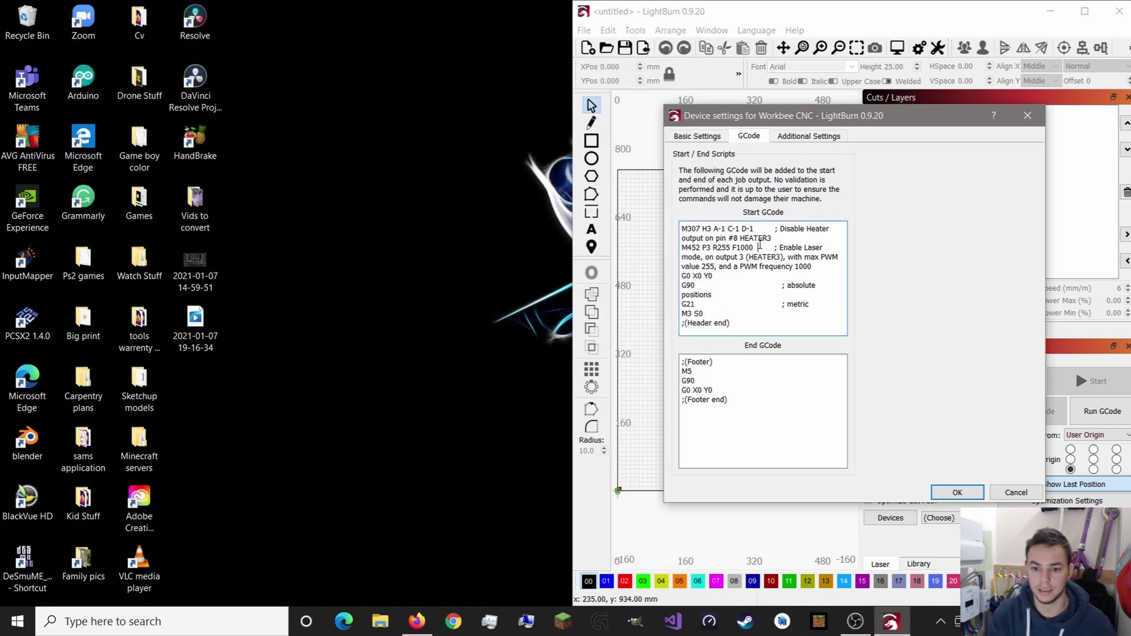
{"action": "key", "text": "BackSpace"}
{"action": "type", "text": "S "}
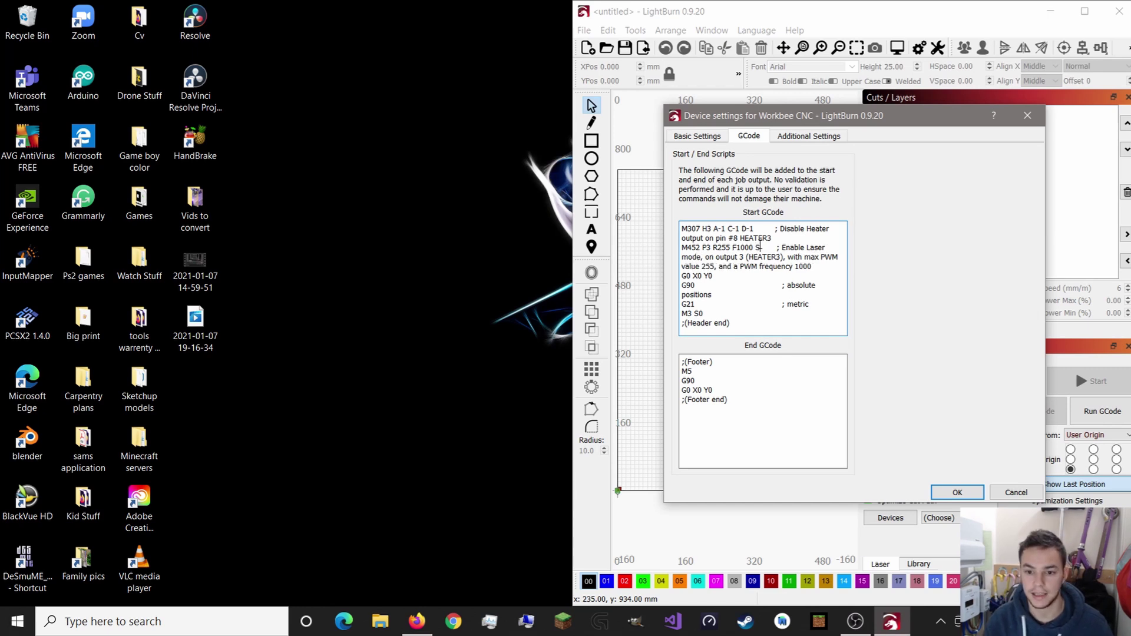
{"action": "type", "text": "1"}
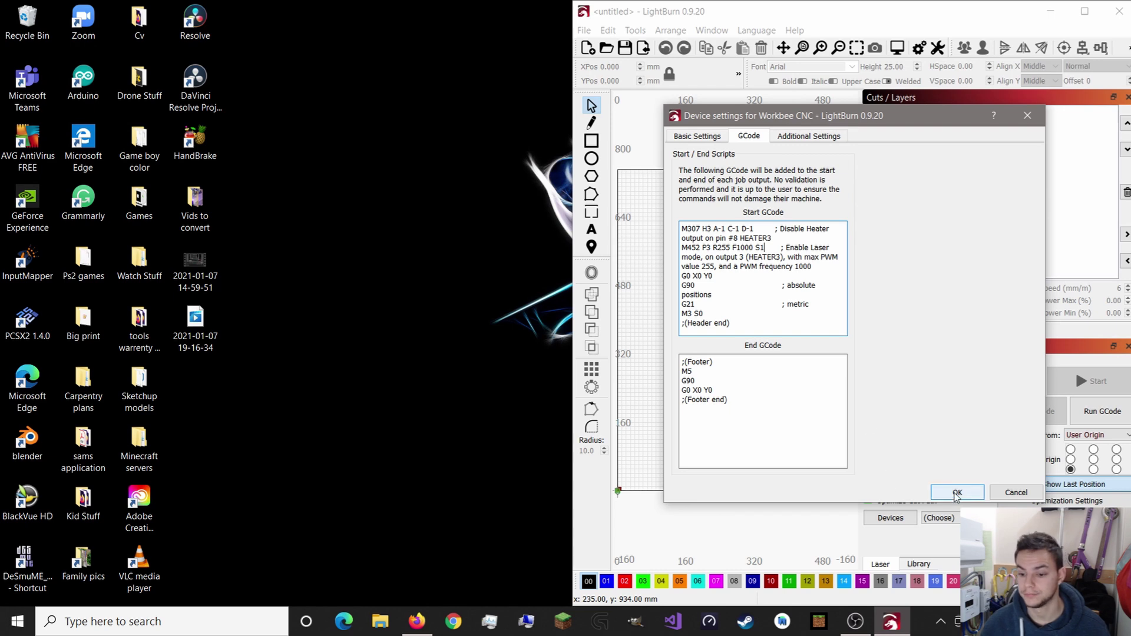
{"action": "left_click", "coordinate": [957, 493]}
Maximize the LightBurn window and draw a rectangle about 132 mm wide and 114 mm high near the bed's lower-left area.
{"action": "left_click_drag", "start_coordinate": [924, 3], "coordinate": [654, 4]}
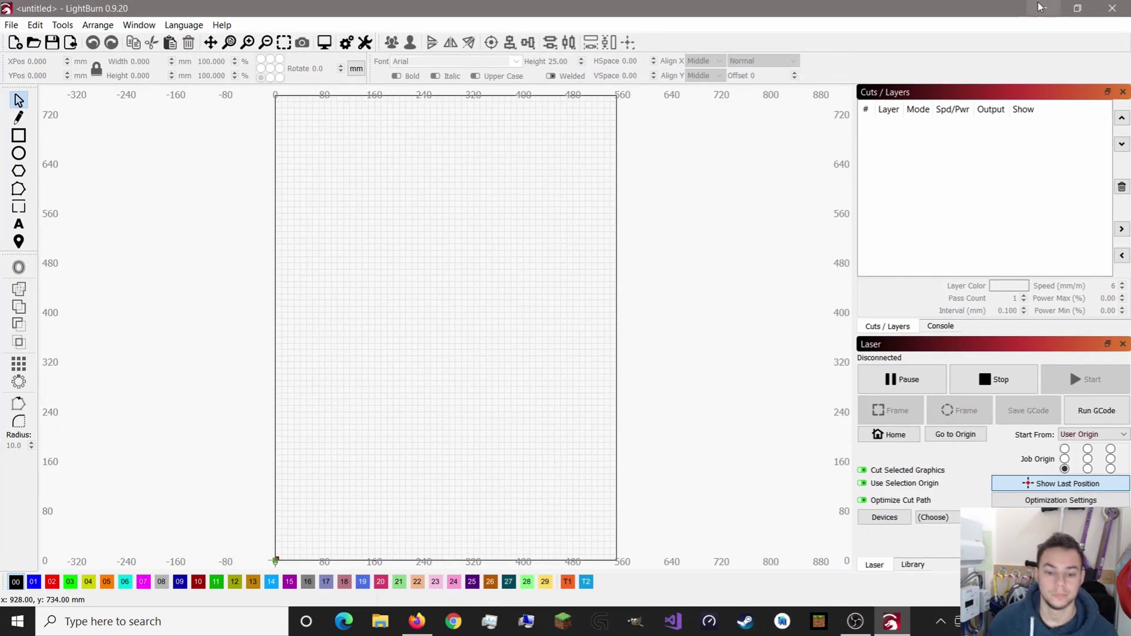
{"action": "left_click", "coordinate": [1044, 5]}
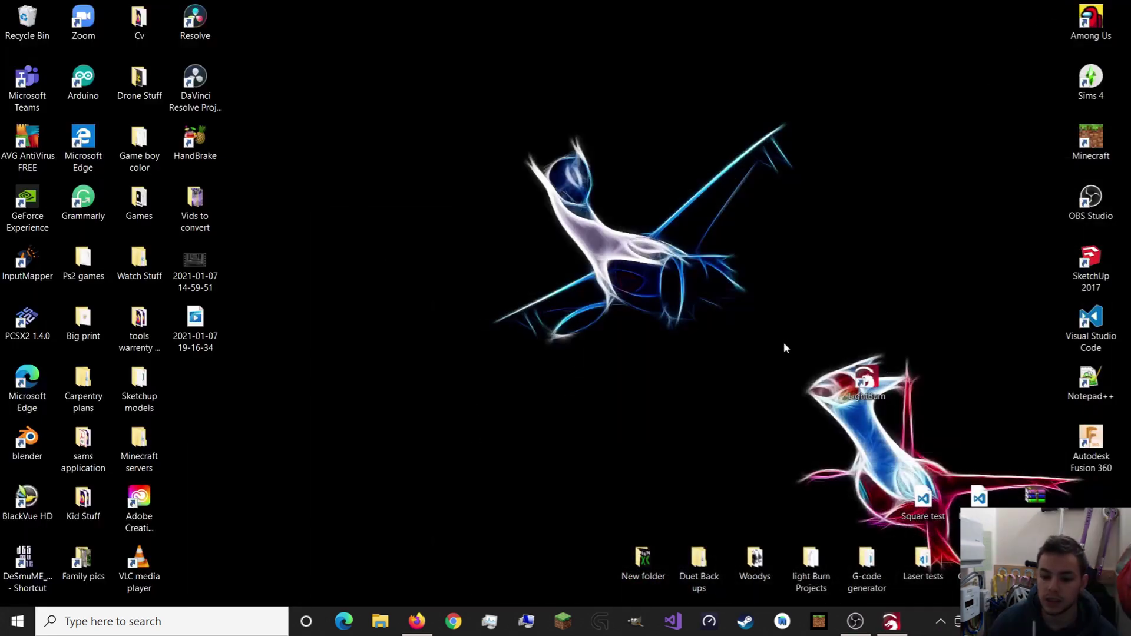
{"action": "left_click", "coordinate": [890, 622]}
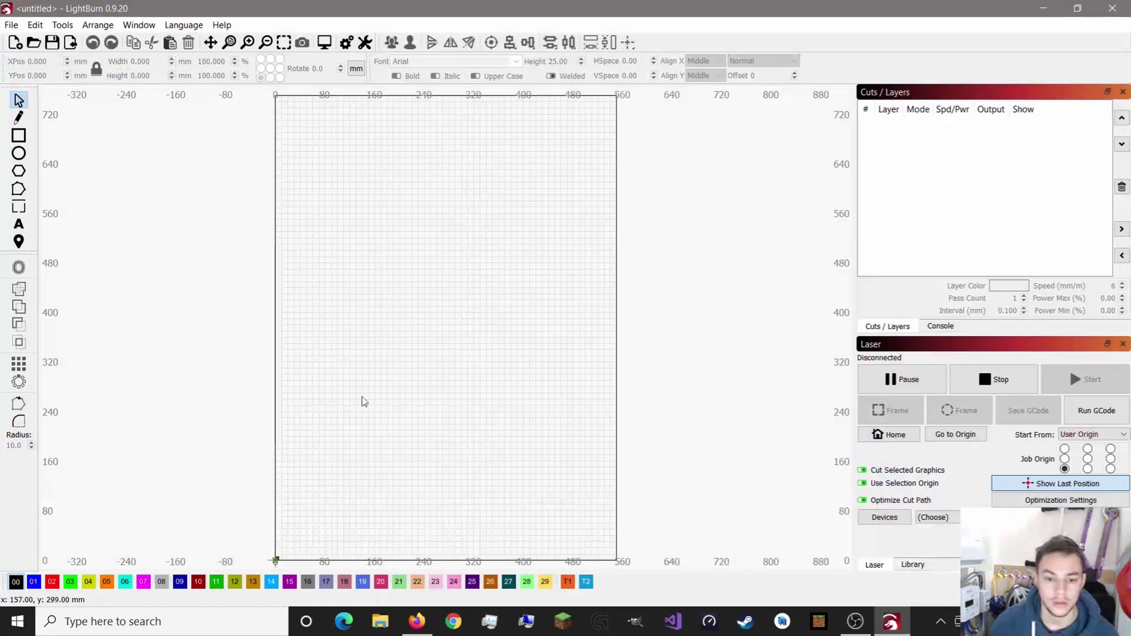
{"action": "left_click", "coordinate": [19, 136]}
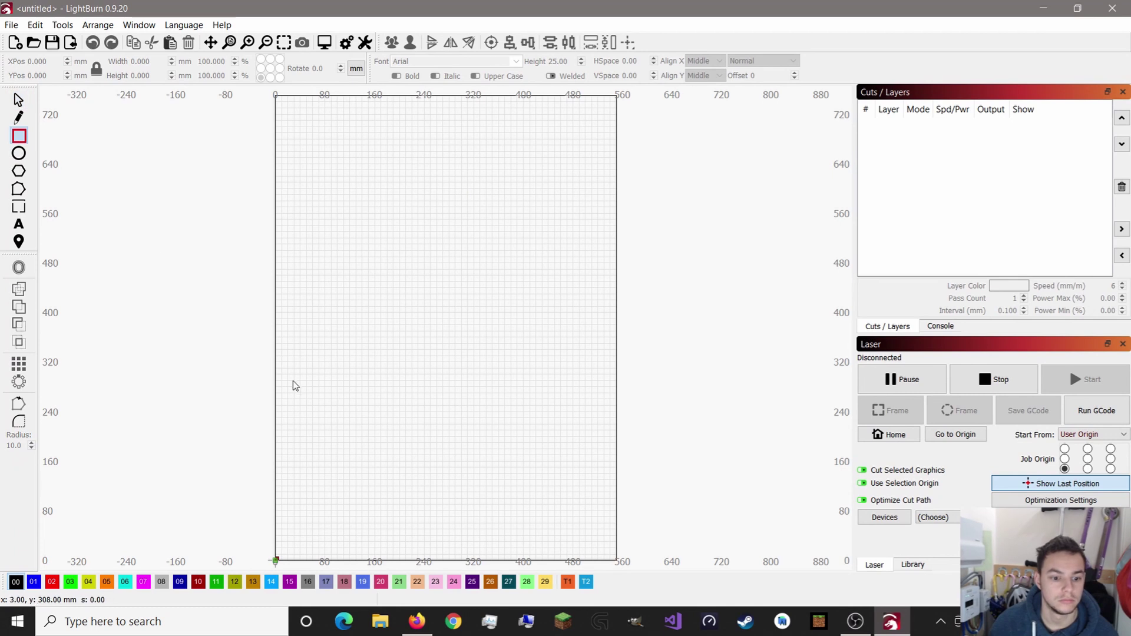
{"action": "left_click_drag", "start_coordinate": [310, 391], "coordinate": [393, 463]}
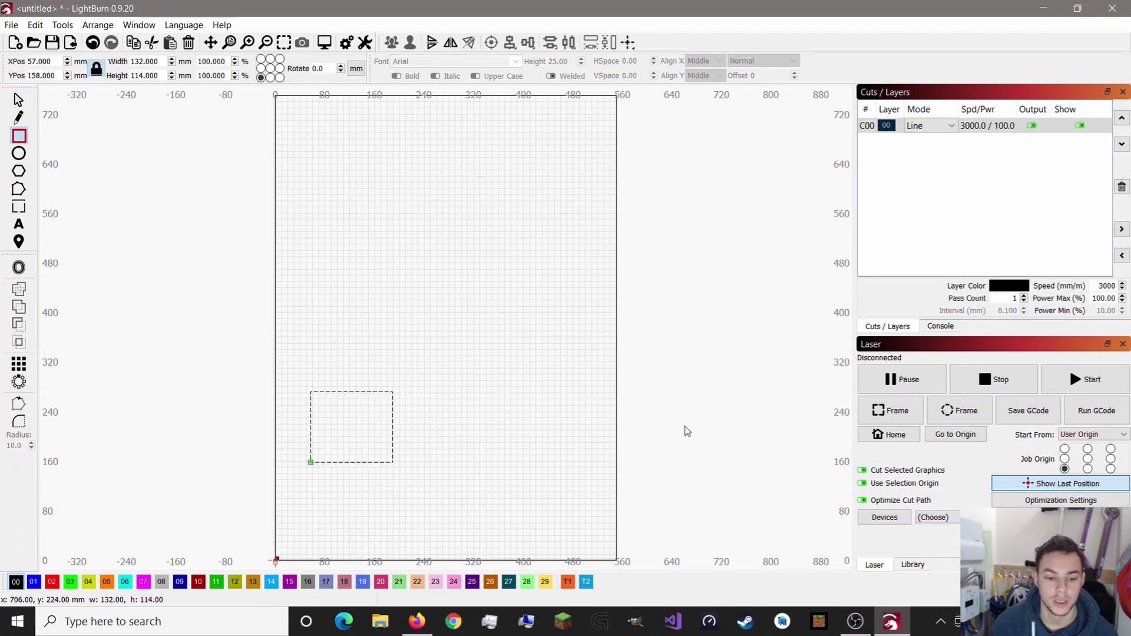
Review the available modes of layer C00 and its common and advanced cut settings in Line mode.
{"action": "left_click", "coordinate": [946, 126]}
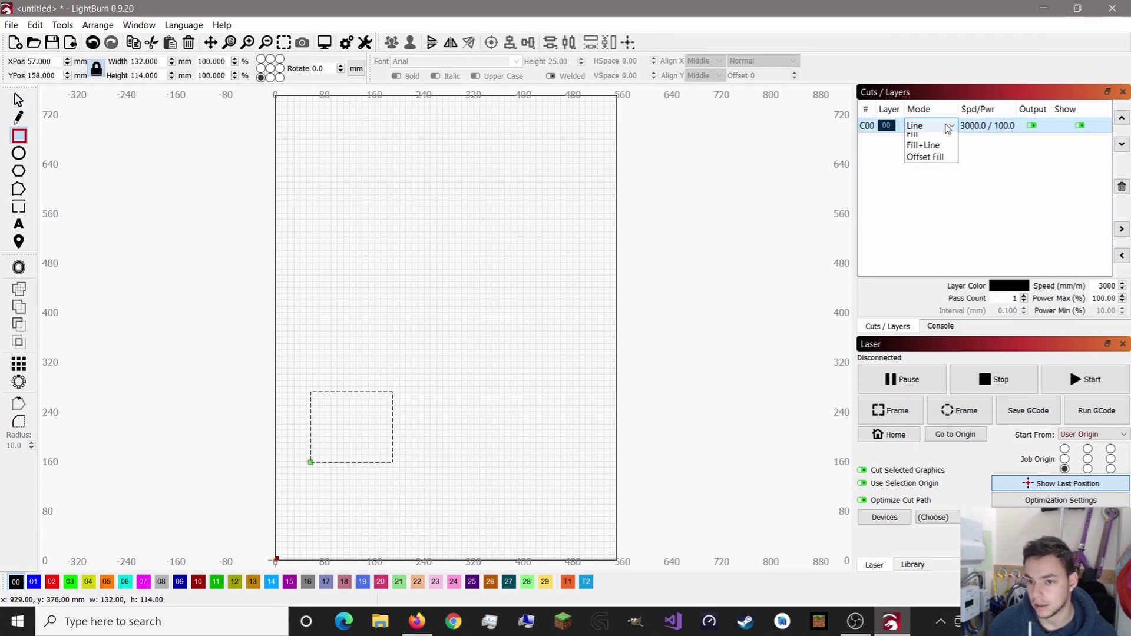
{"action": "left_click", "coordinate": [1010, 199]}
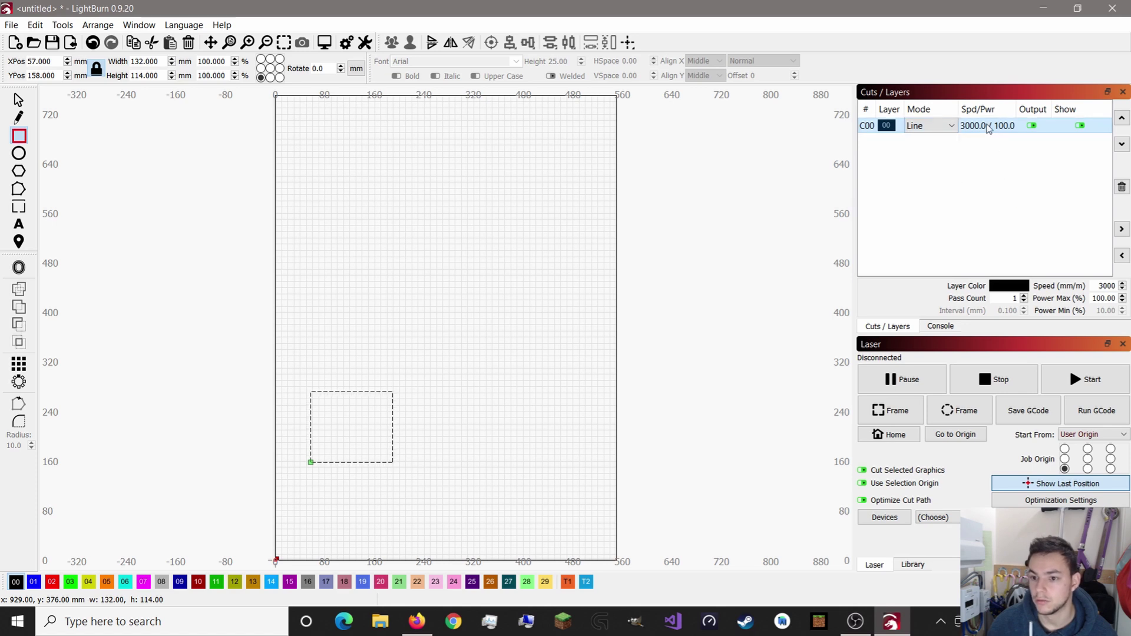
{"action": "double_click", "coordinate": [967, 171]}
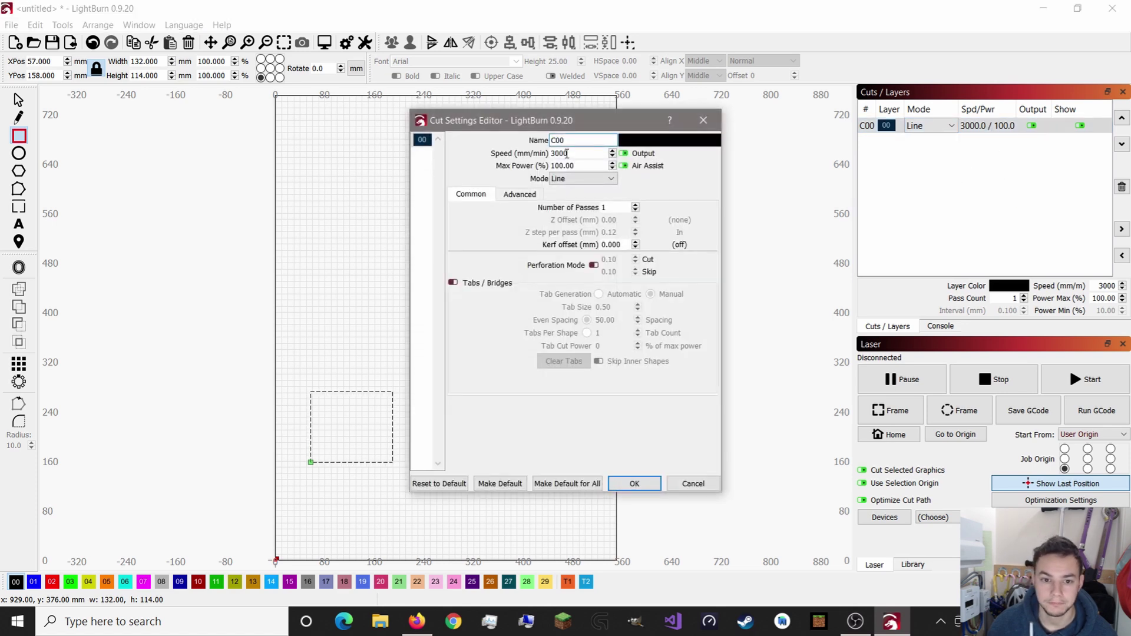
{"action": "left_click", "coordinate": [566, 165]}
{"action": "left_click", "coordinate": [504, 194]}
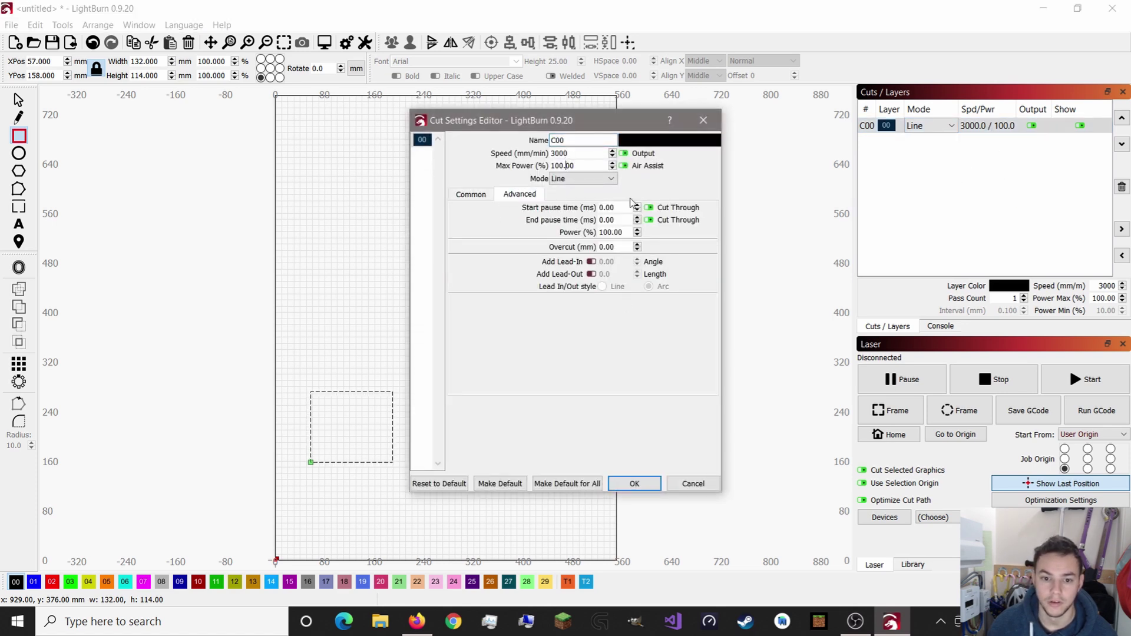
{"action": "left_click", "coordinate": [470, 194]}
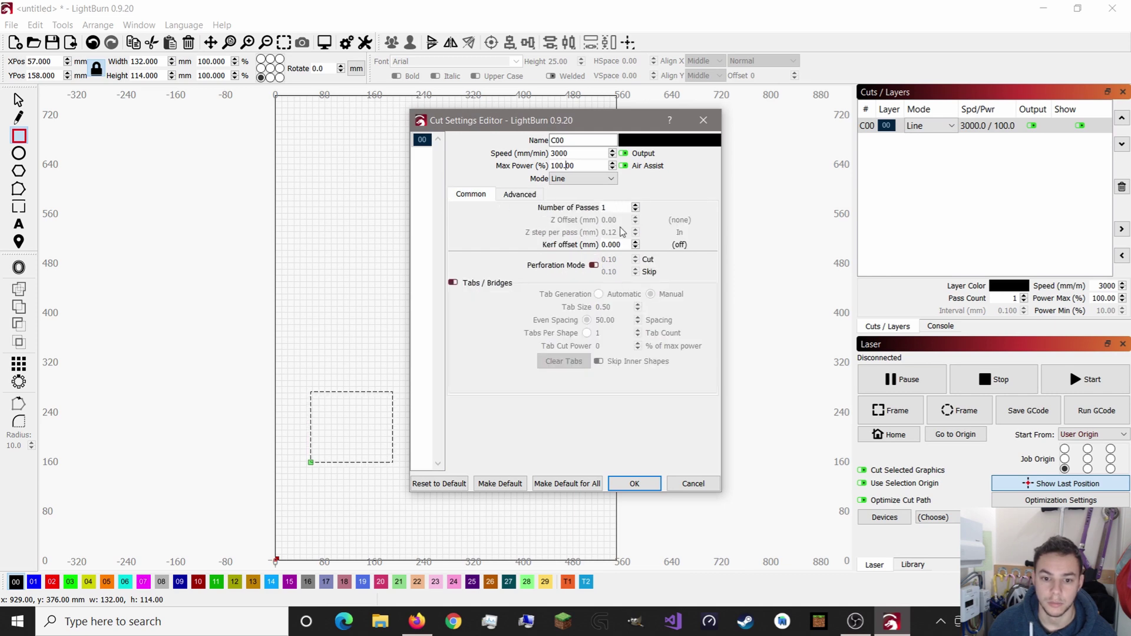
{"action": "left_click", "coordinate": [704, 120]}
Switch layer C00 to Fill mode and open its cut settings.
{"action": "left_click", "coordinate": [940, 126]}
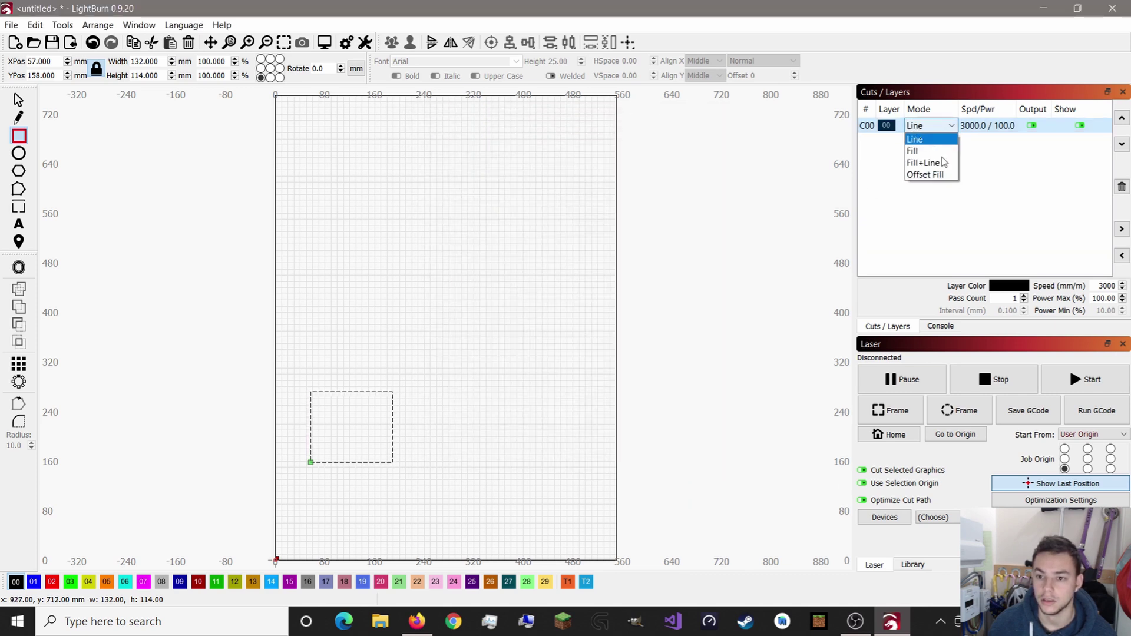
{"action": "left_click", "coordinate": [940, 151]}
{"action": "double_click", "coordinate": [887, 131]}
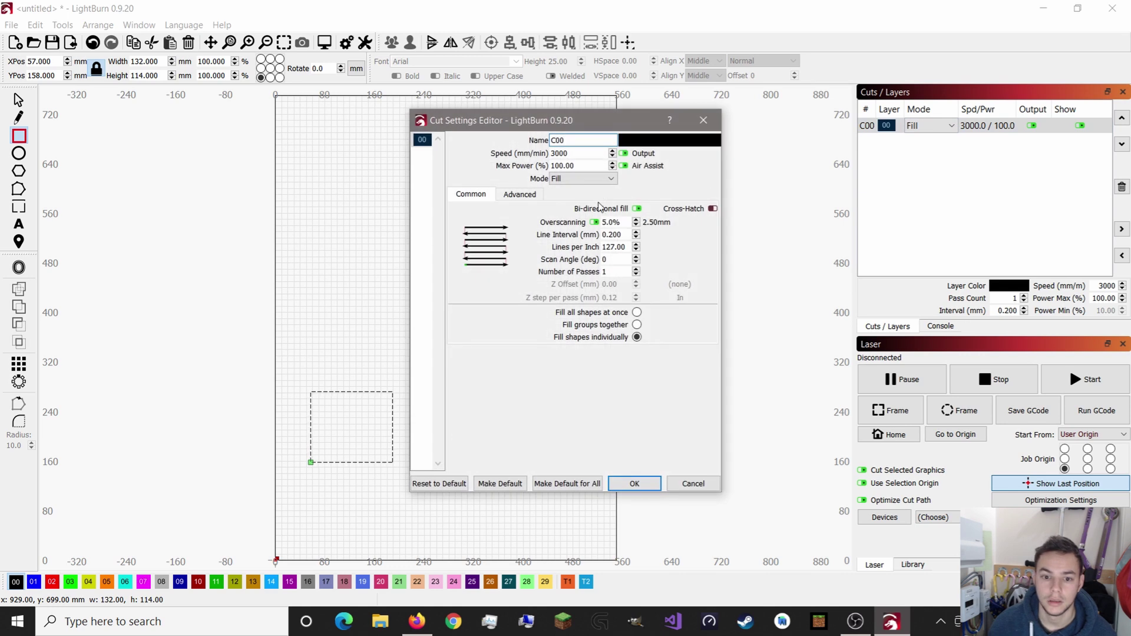
Try out cross-hatch, single-direction filling and a 15-degree scan angle for layer C00, then close the cut settings without accepting them.
{"action": "left_click", "coordinate": [712, 208]}
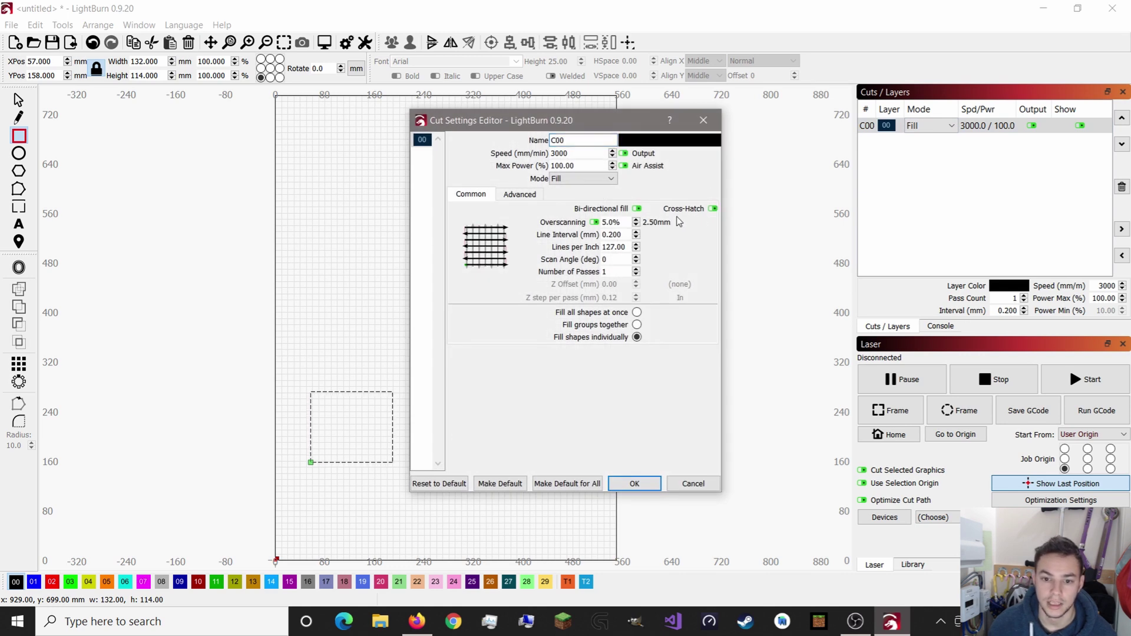
{"action": "left_click", "coordinate": [689, 210]}
{"action": "left_click", "coordinate": [637, 209]}
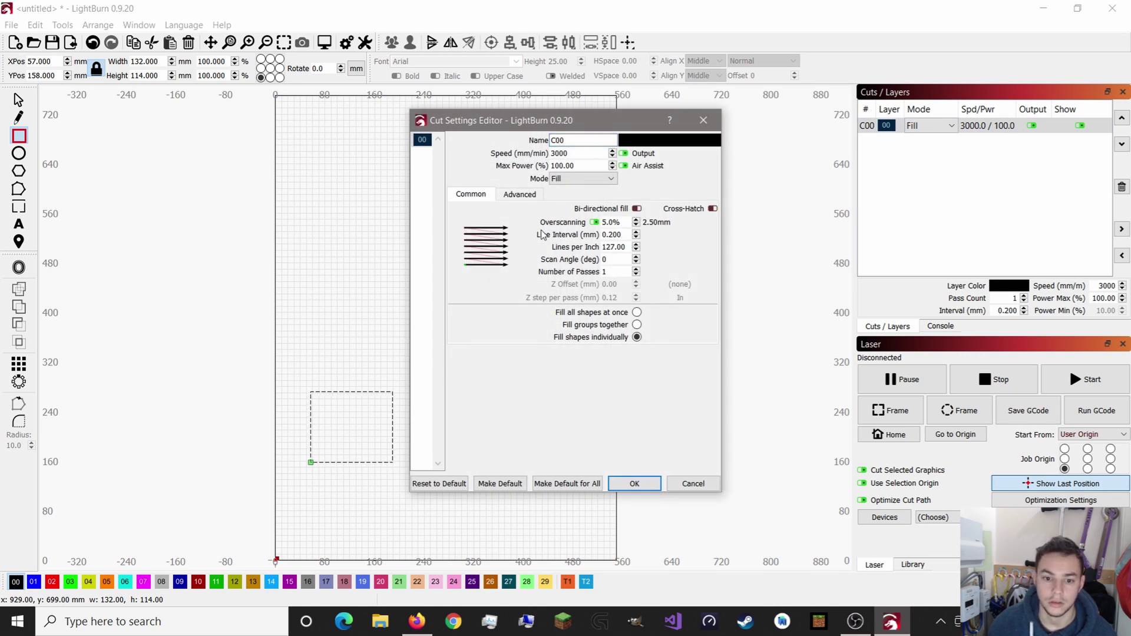
{"action": "left_click", "coordinate": [637, 263]}
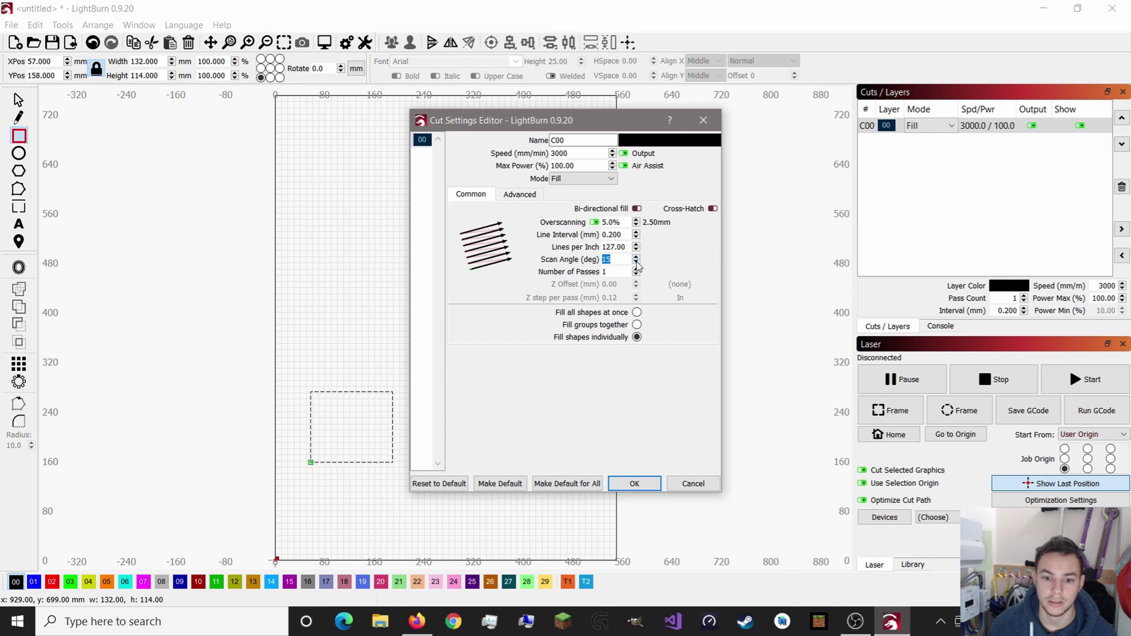
{"action": "left_click", "coordinate": [636, 258]}
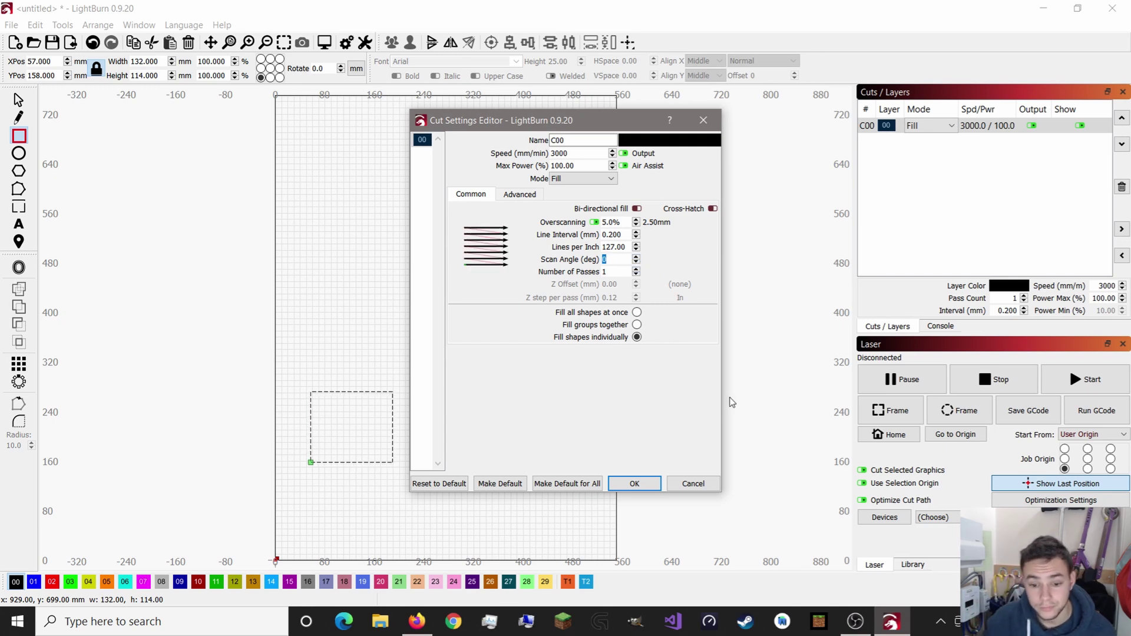
{"action": "left_click", "coordinate": [703, 120]}
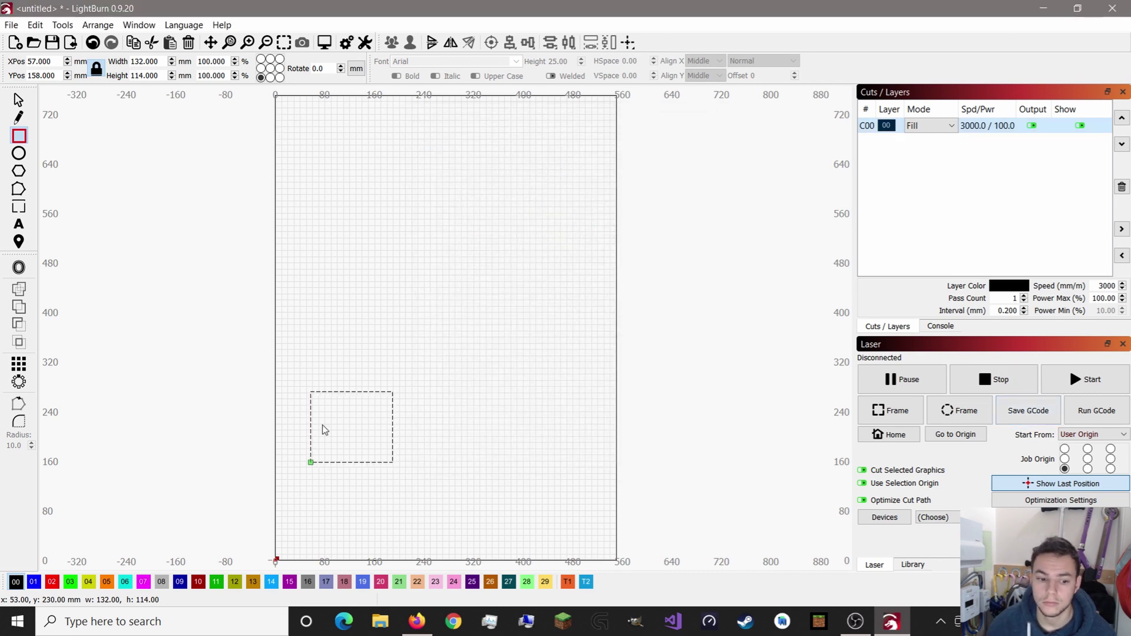
Leave rectangle drawing and select the large rectangle on the bed.
{"action": "left_click_drag", "start_coordinate": [455, 447], "coordinate": [463, 448]}
{"action": "left_click", "coordinate": [18, 100]}
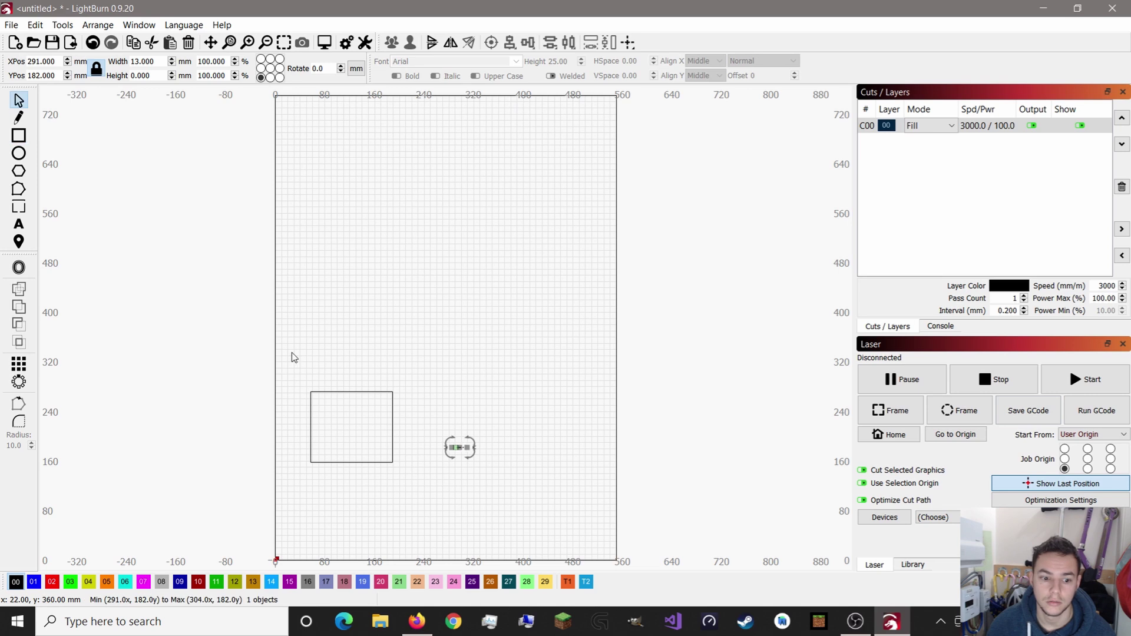
{"action": "left_click", "coordinate": [277, 362]}
{"action": "left_click", "coordinate": [342, 439]}
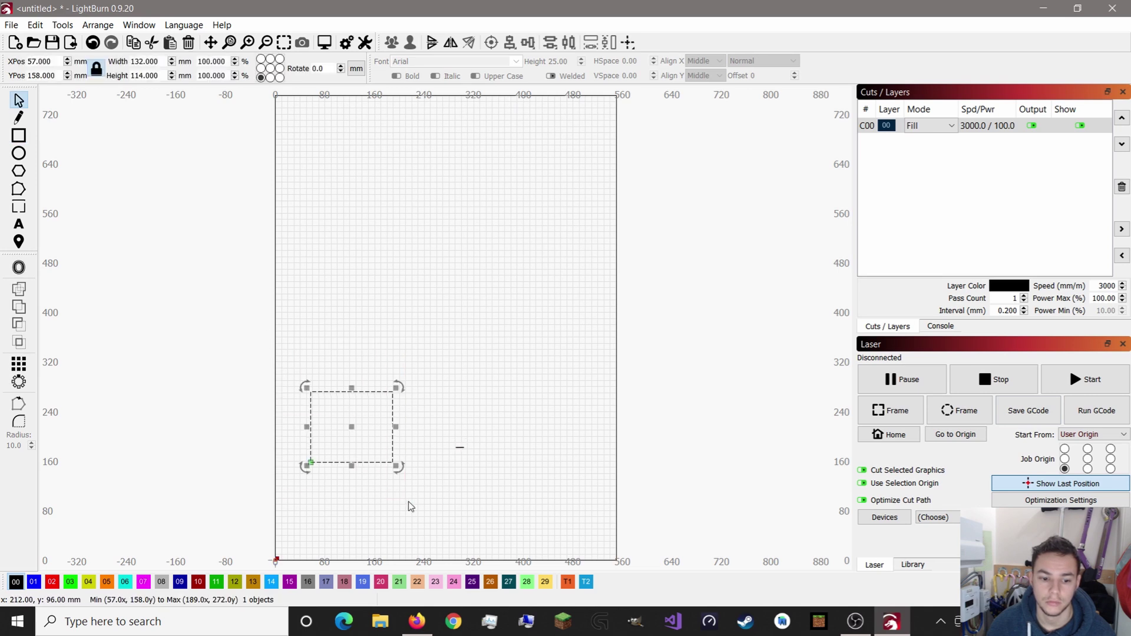
Start saving the job's GCode, allow the possible out-of-bounds cut, and cancel at the file name prompt.
{"action": "left_click", "coordinate": [1037, 412]}
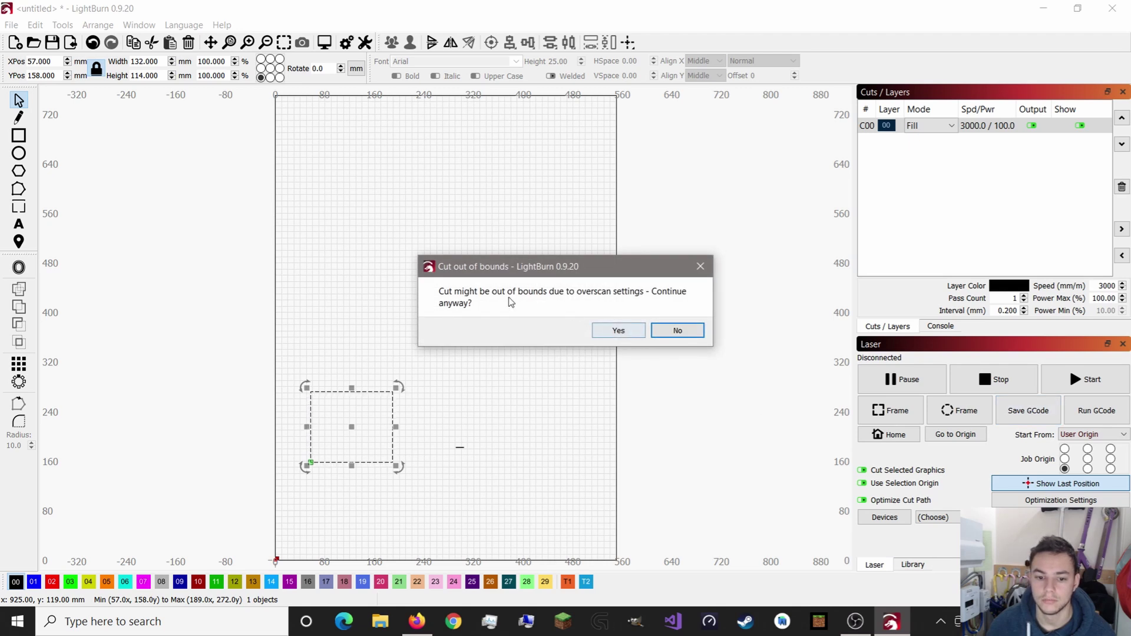
{"action": "left_click", "coordinate": [627, 336]}
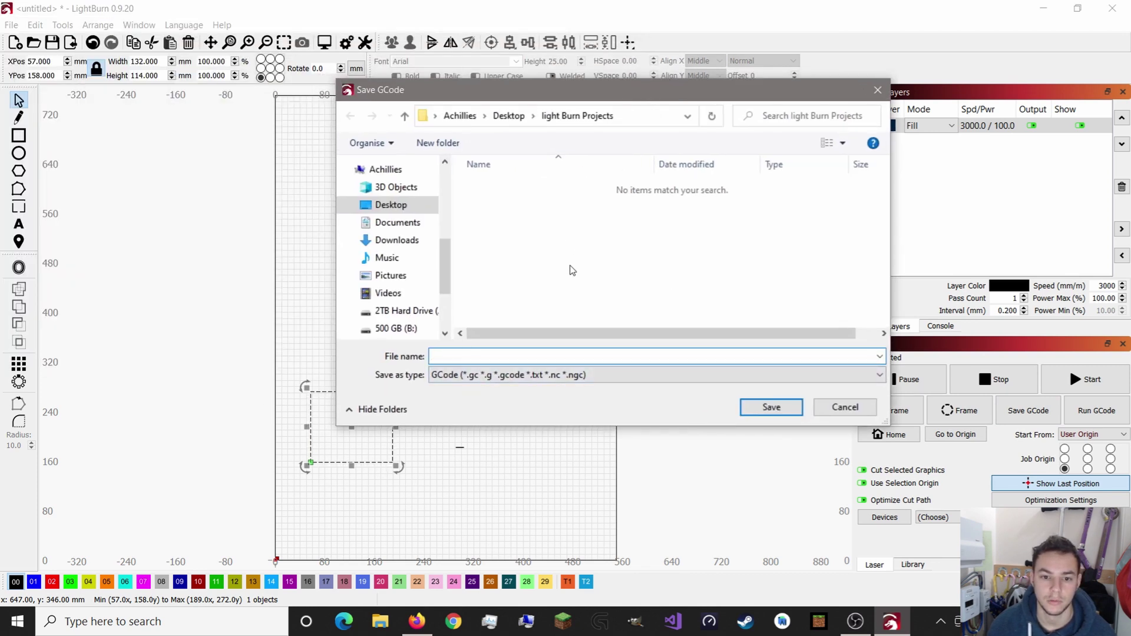
{"action": "left_click", "coordinate": [878, 90]}
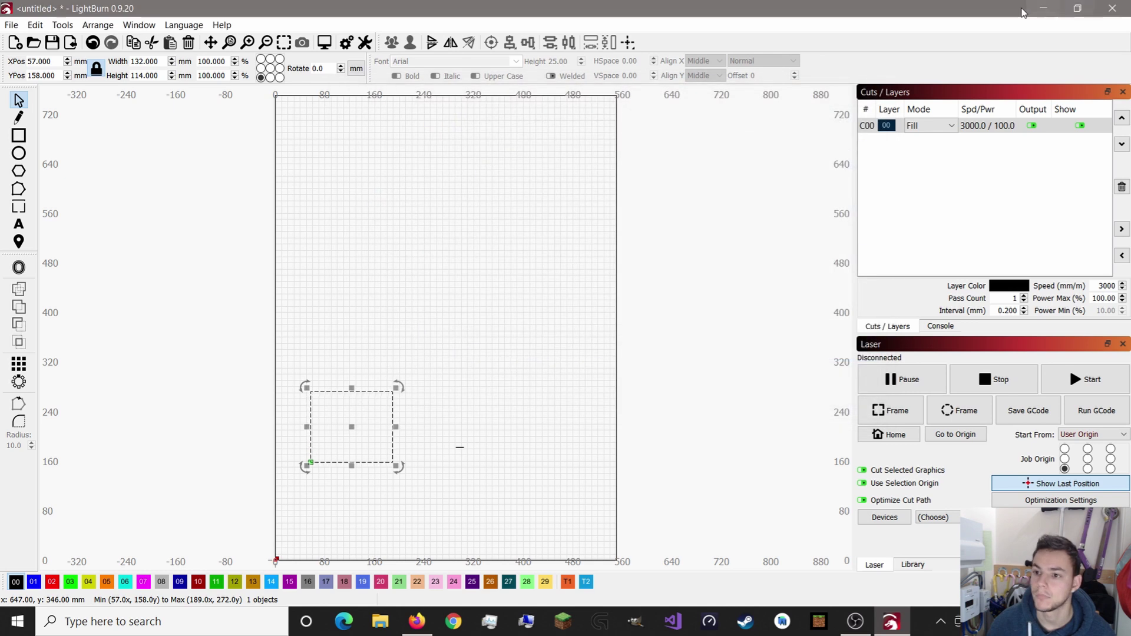
Minimize LightBurn, move the Square test and laser focus test test files to the middle of the desktop, and open Square test in Visual Studio Code.
{"action": "left_click", "coordinate": [1049, 14]}
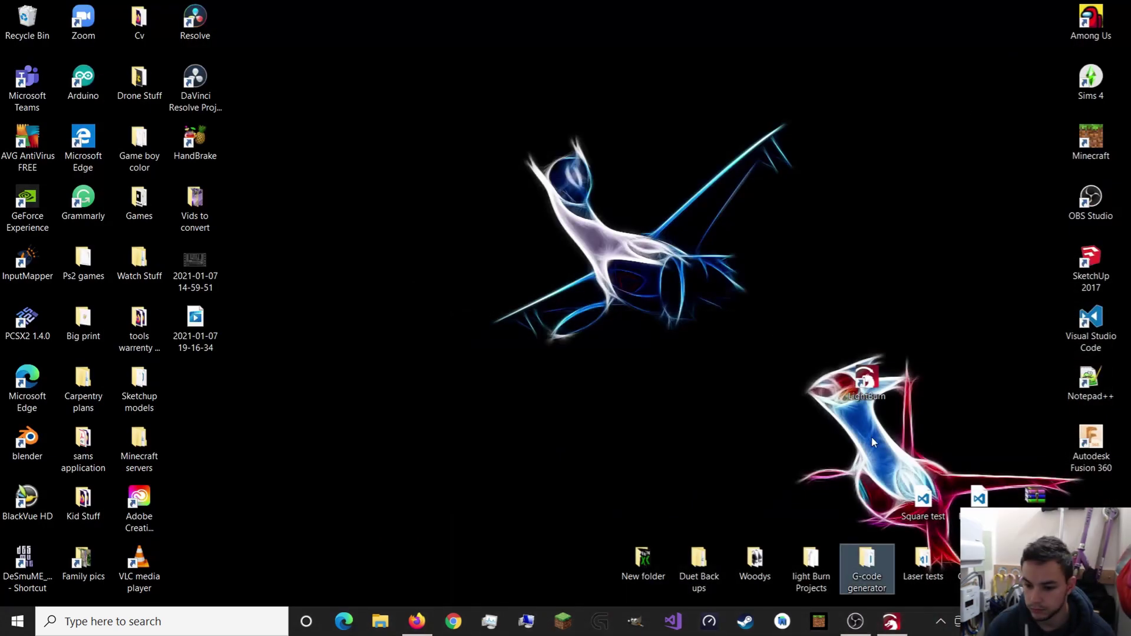
{"action": "left_click_drag", "start_coordinate": [979, 500], "coordinate": [598, 392]}
{"action": "left_click", "coordinate": [777, 456]}
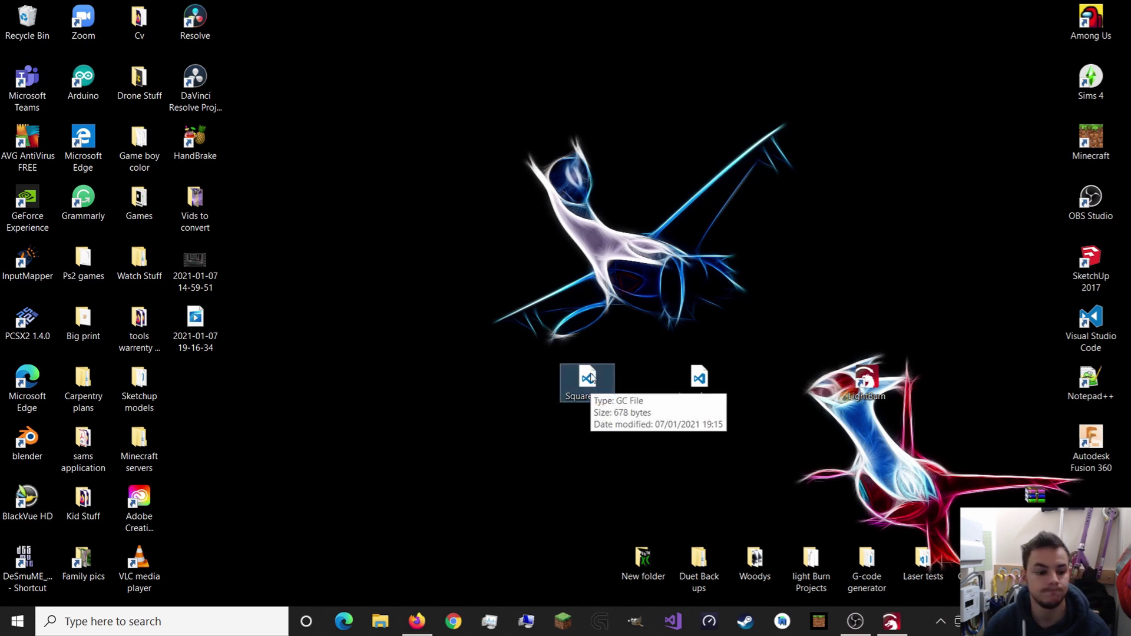
{"action": "double_click", "coordinate": [592, 379]}
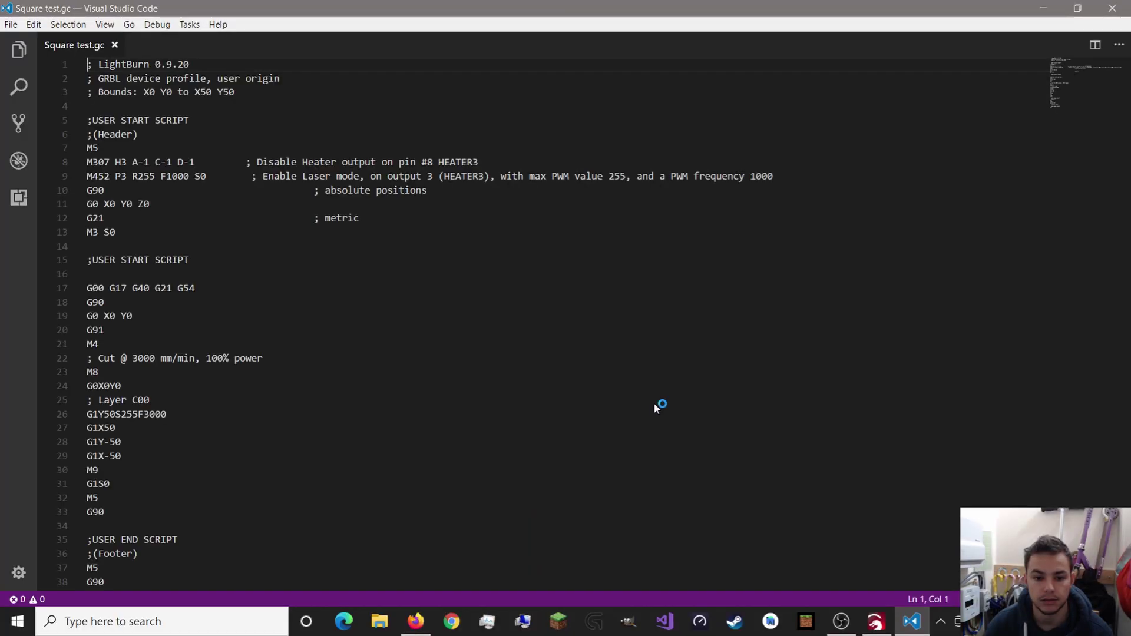
Examine the Square test GCode from header to footer, highlighting the S255 power value on the first cutting move.
{"action": "scroll", "coordinate": [393, 316], "scroll_direction": "down", "scroll_amount": 1}
{"action": "scroll", "coordinate": [393, 315], "scroll_direction": "up", "scroll_amount": 1}
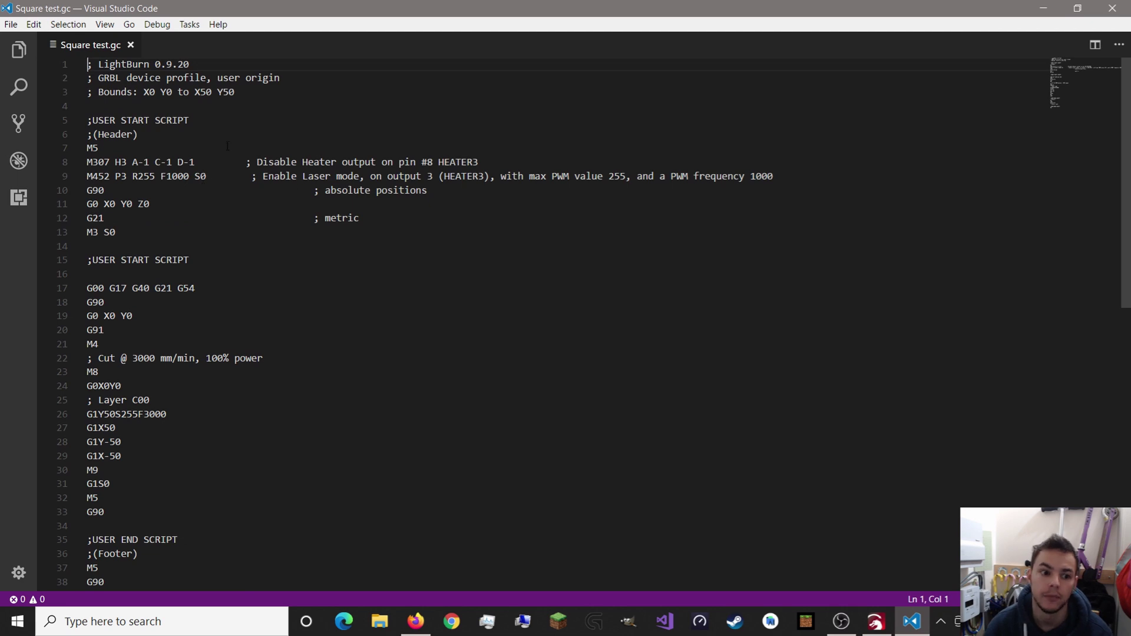
{"action": "scroll", "coordinate": [205, 170], "scroll_direction": "down", "scroll_amount": 1}
{"action": "scroll", "coordinate": [474, 333], "scroll_direction": "up", "scroll_amount": 1}
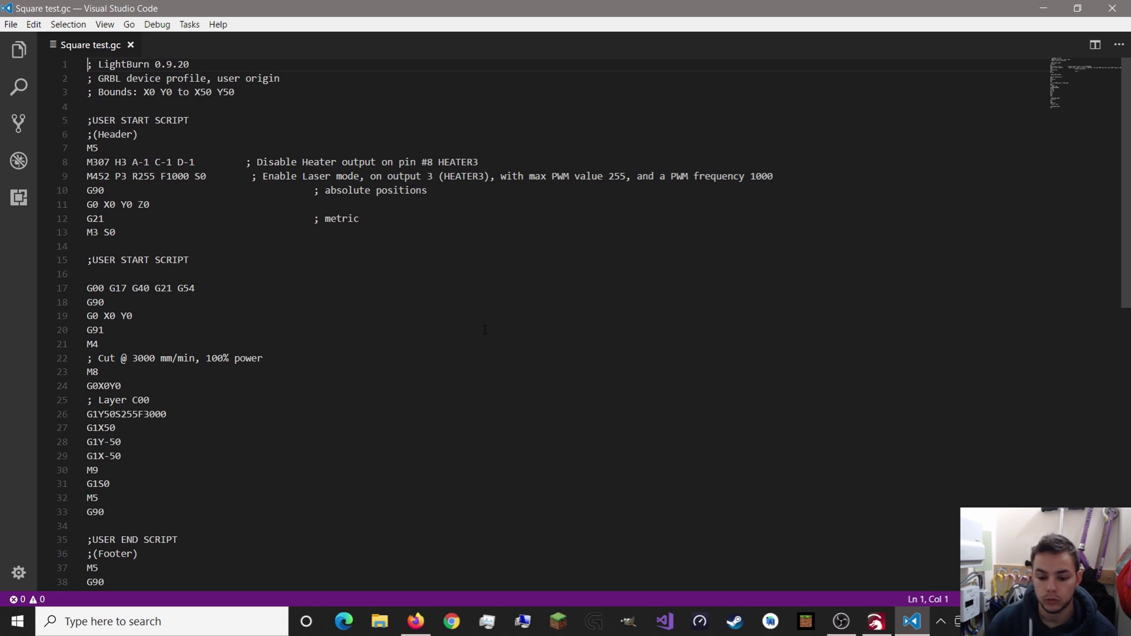
{"action": "scroll", "coordinate": [175, 232], "scroll_direction": "down", "scroll_amount": 1}
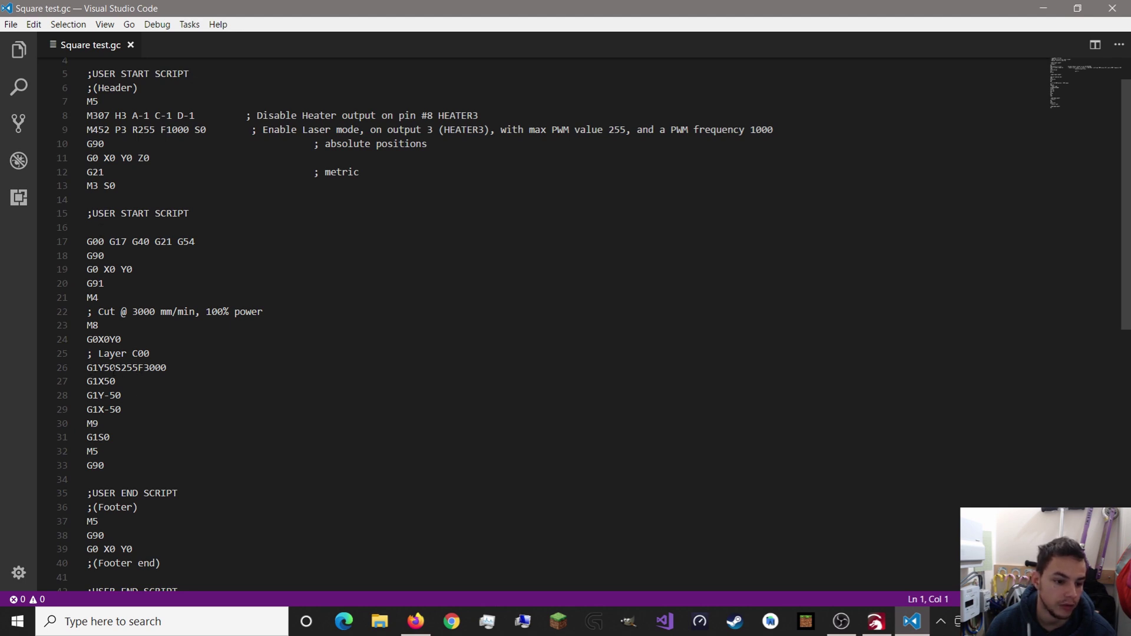
{"action": "left_click_drag", "start_coordinate": [116, 367], "coordinate": [138, 367]}
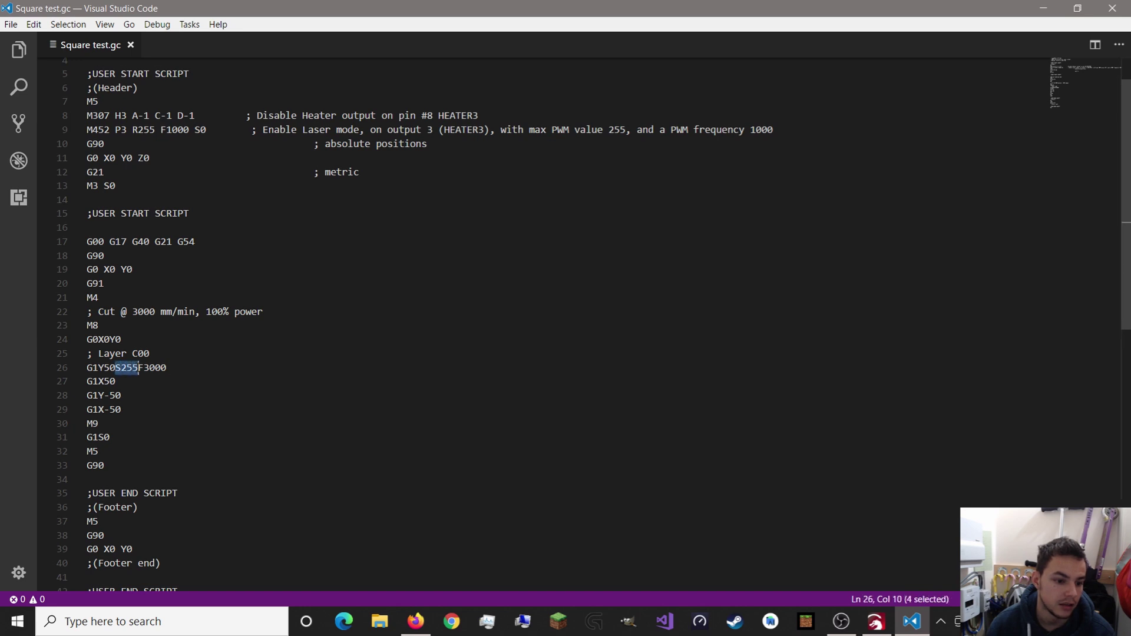
{"action": "scroll", "coordinate": [94, 409], "scroll_direction": "up", "scroll_amount": 1}
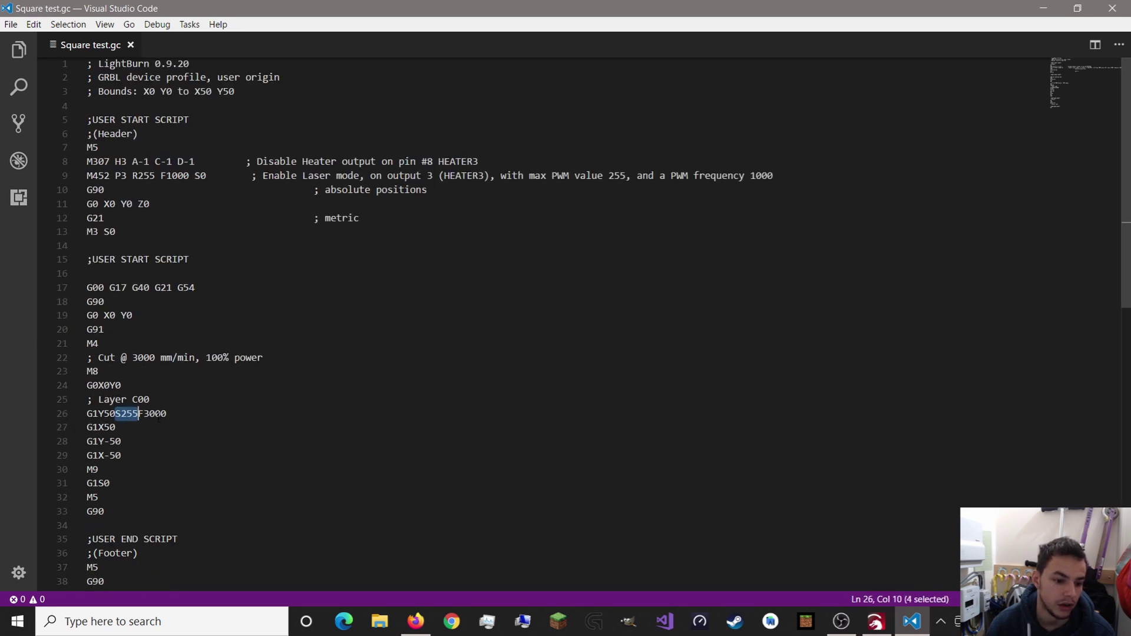
{"action": "scroll", "coordinate": [155, 460], "scroll_direction": "down", "scroll_amount": 1}
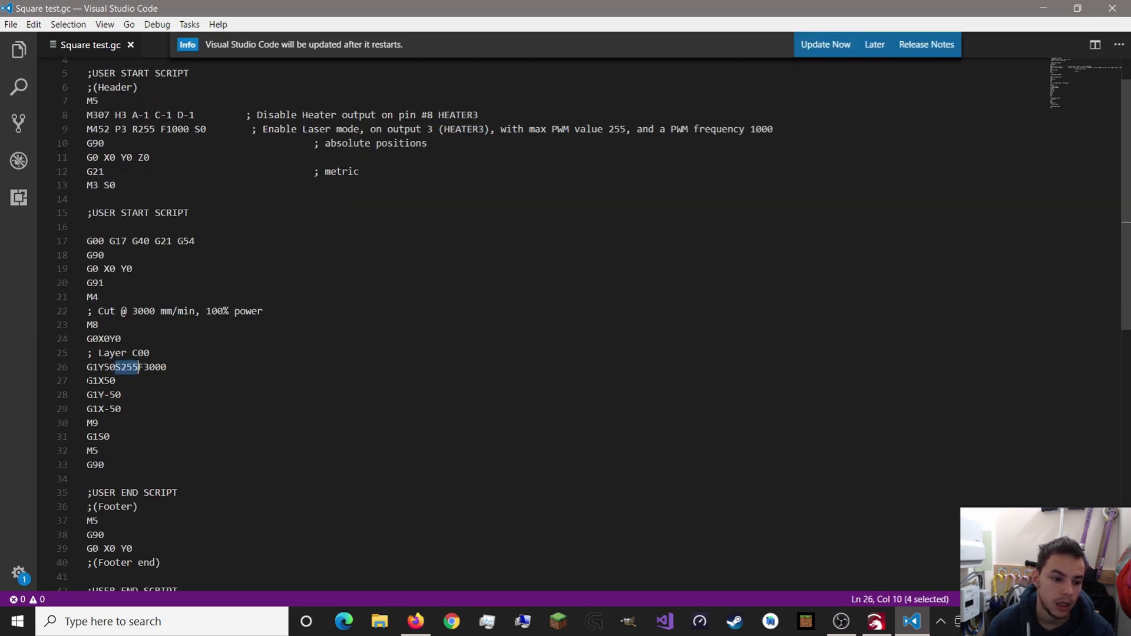
Change the S value on the M452 line of Square test.gc to 1.
{"action": "key", "text": "Down"}
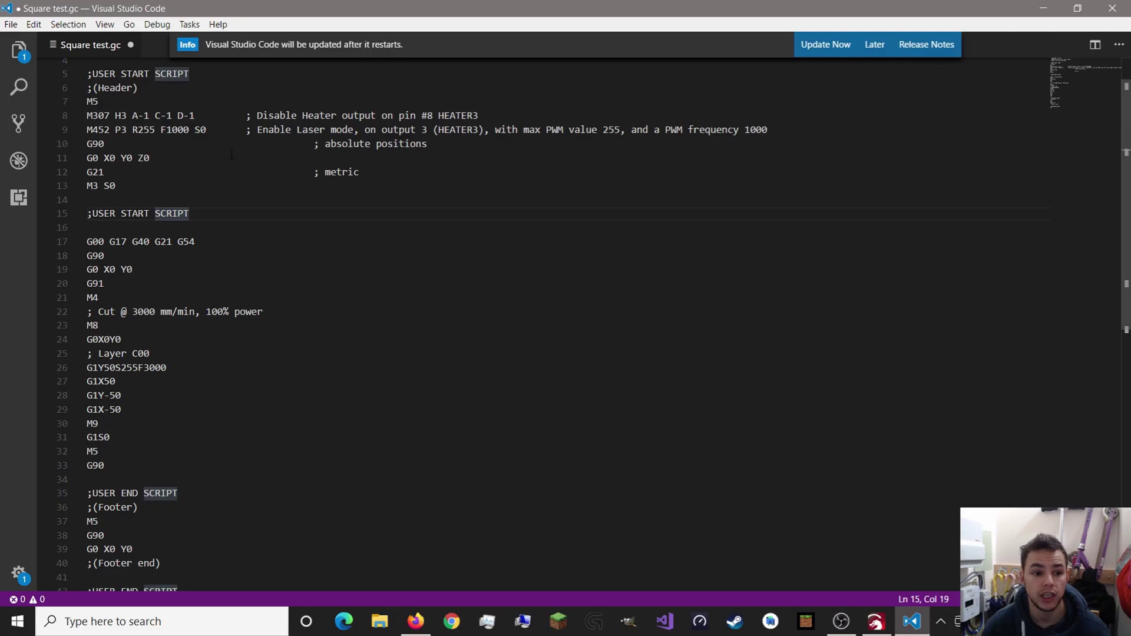
{"action": "left_click", "coordinate": [220, 129]}
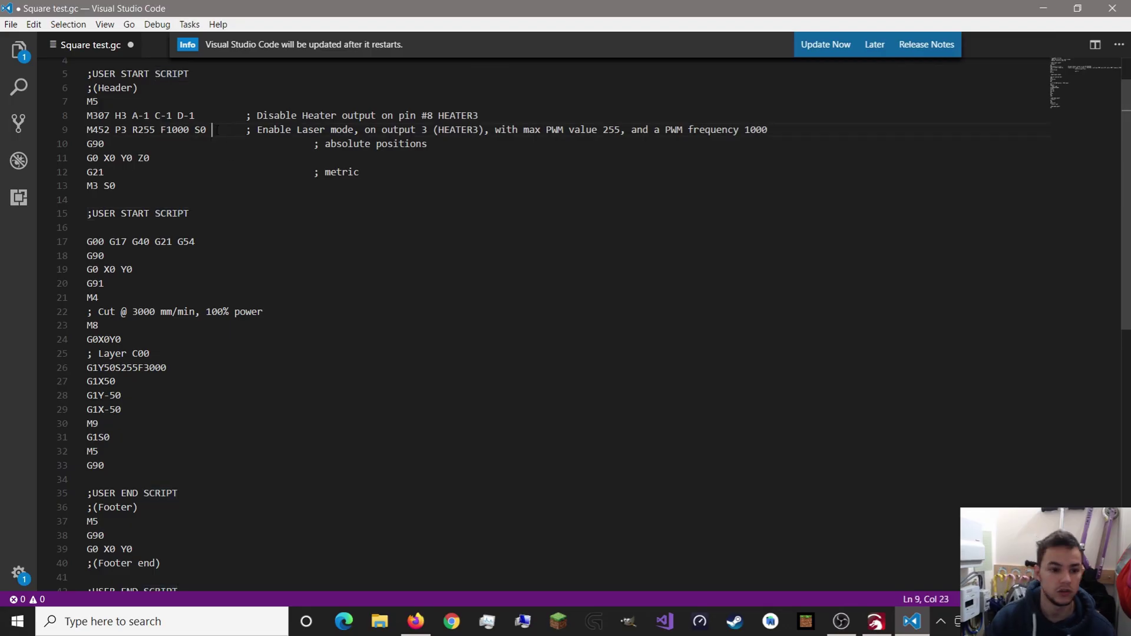
{"action": "key", "text": "Delete"}
{"action": "type", "text": "1"}
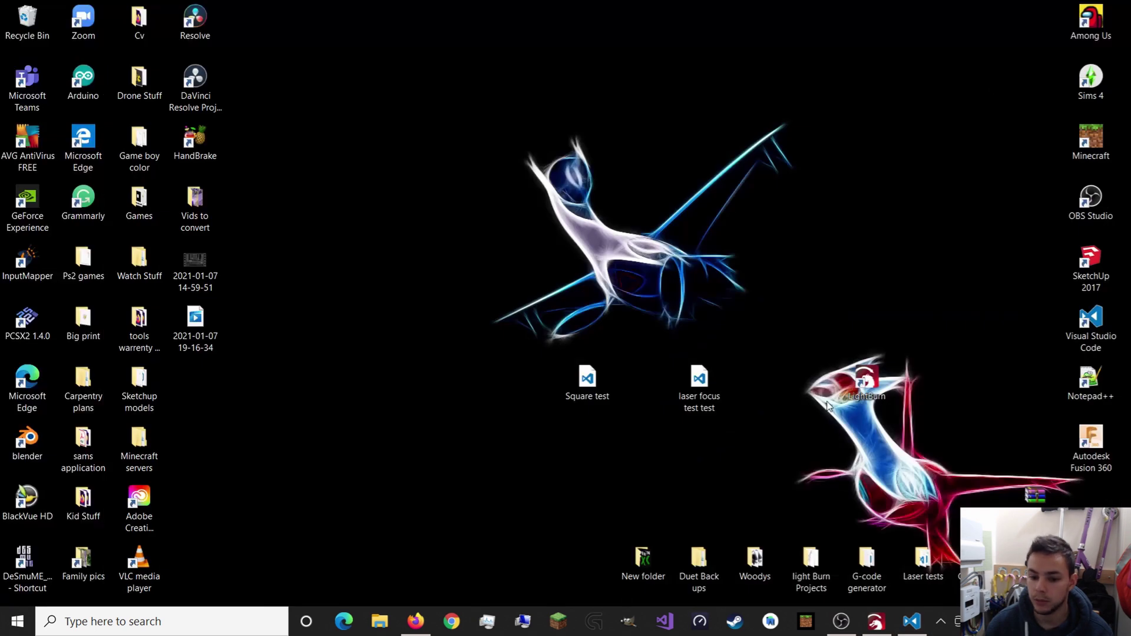
Open the laser focus test test file from the desktop in Visual Studio Code and view its header.
{"action": "double_click", "coordinate": [699, 382]}
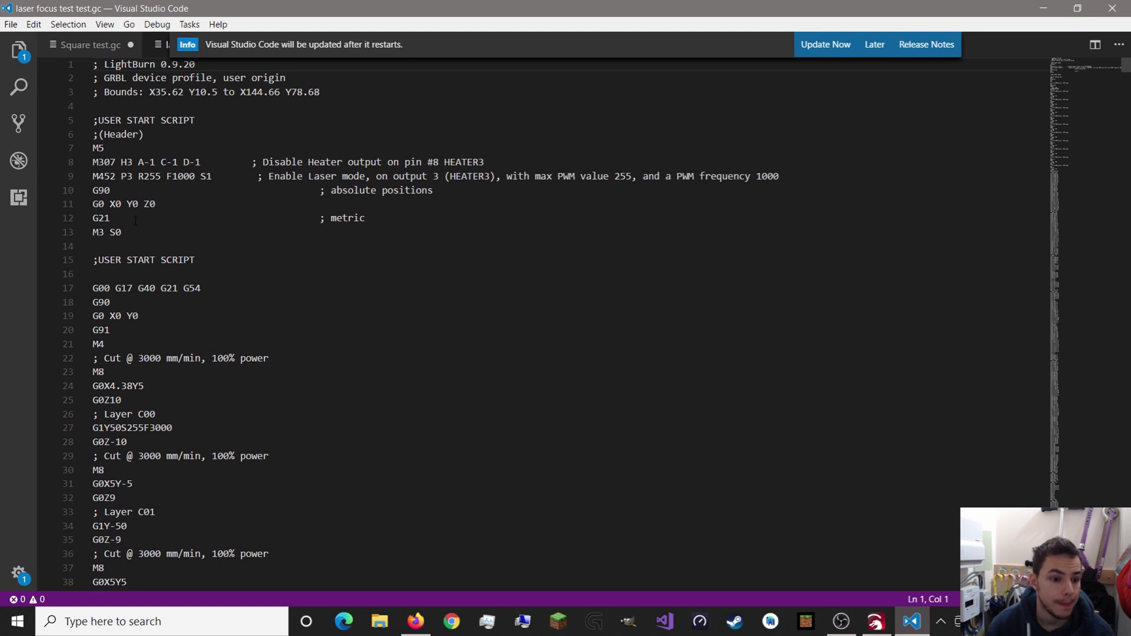
{"action": "scroll", "coordinate": [83, 225], "scroll_direction": "down", "scroll_amount": 1}
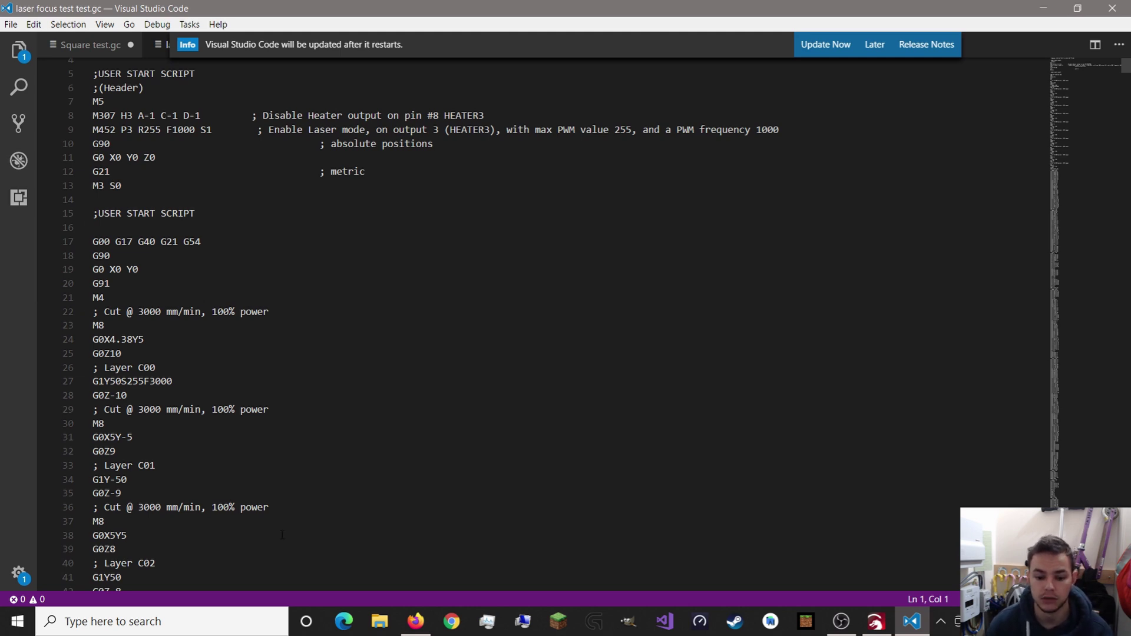
Switch to Firefox and highlight the board's firmware version number on the CNC web control's Machine-Specific settings page.
{"action": "left_click", "coordinate": [415, 621]}
{"action": "left_click", "coordinate": [736, 13]}
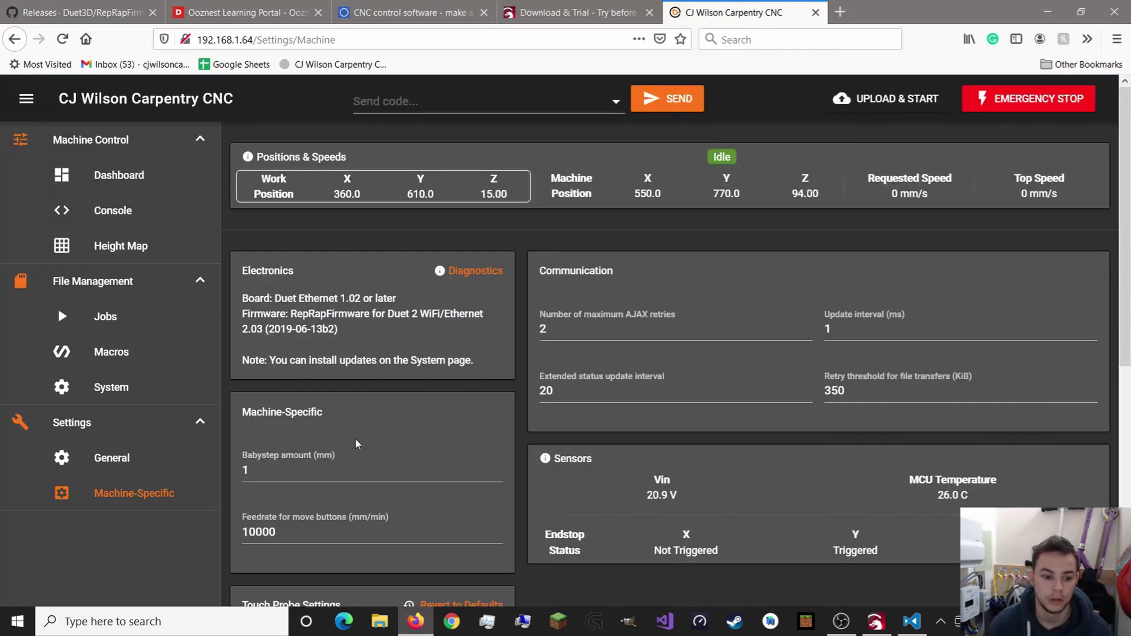
{"action": "double_click", "coordinate": [257, 329]}
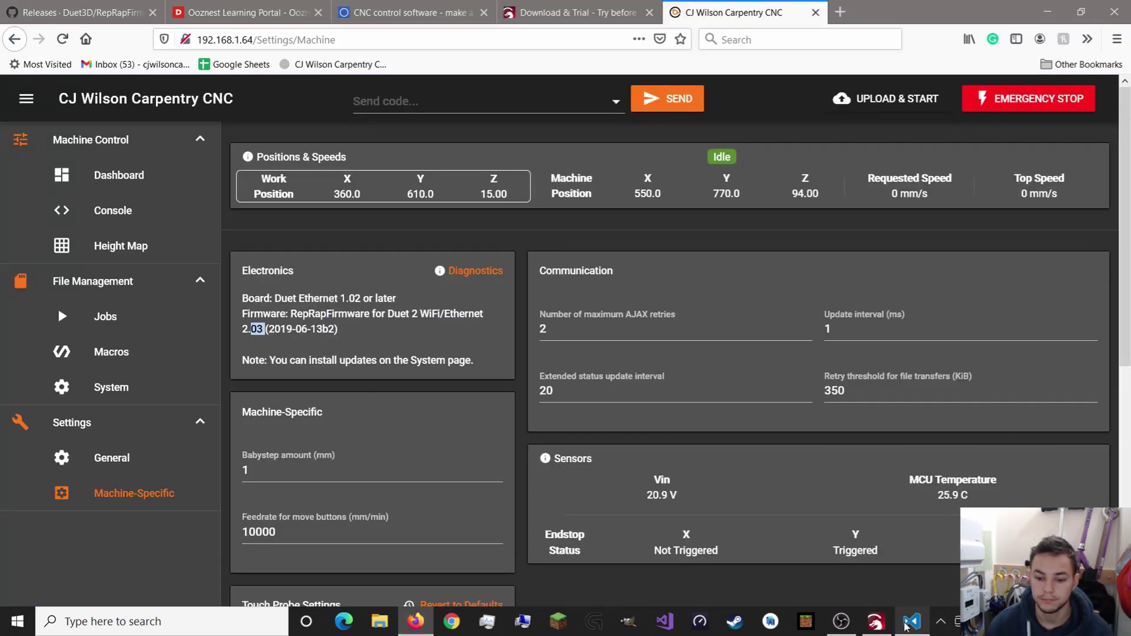
{"action": "mouse_move", "coordinate": [258, 329]}
{"action": "left_mouse_down"}
{"action": "mouse_move", "coordinate": [245, 326]}
{"action": "mouse_move", "coordinate": [266, 330]}
{"action": "left_mouse_up"}
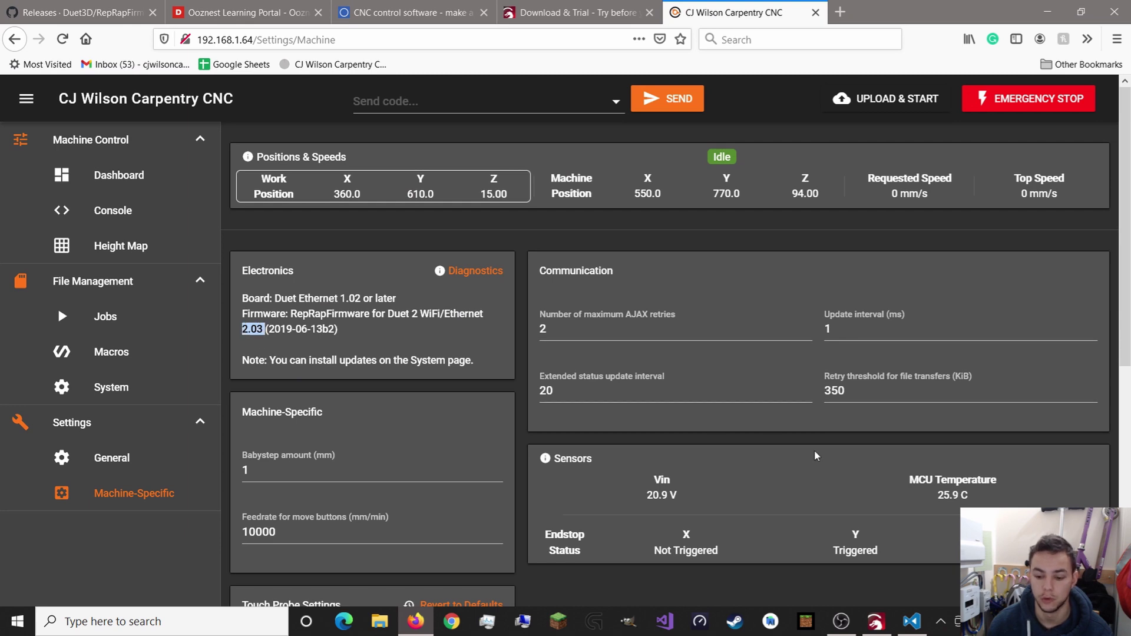
Return to Visual Studio Code and examine the laser focus test test GCode's start script and its first layers' cutting moves.
{"action": "left_click", "coordinate": [911, 622]}
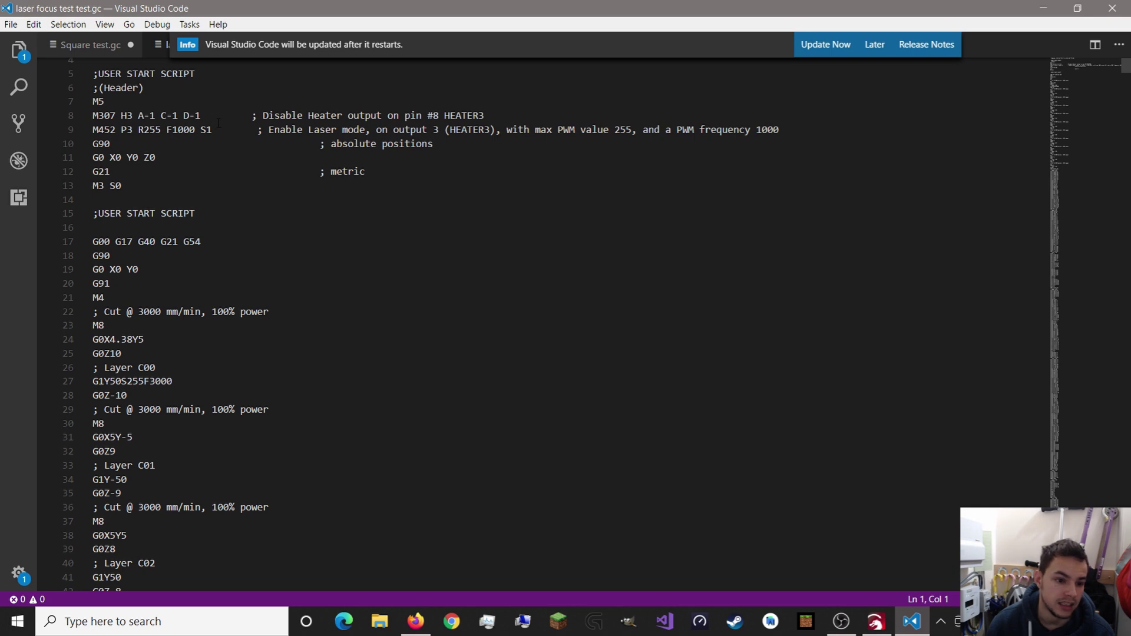
{"action": "scroll", "coordinate": [120, 253], "scroll_direction": "down", "scroll_amount": 1}
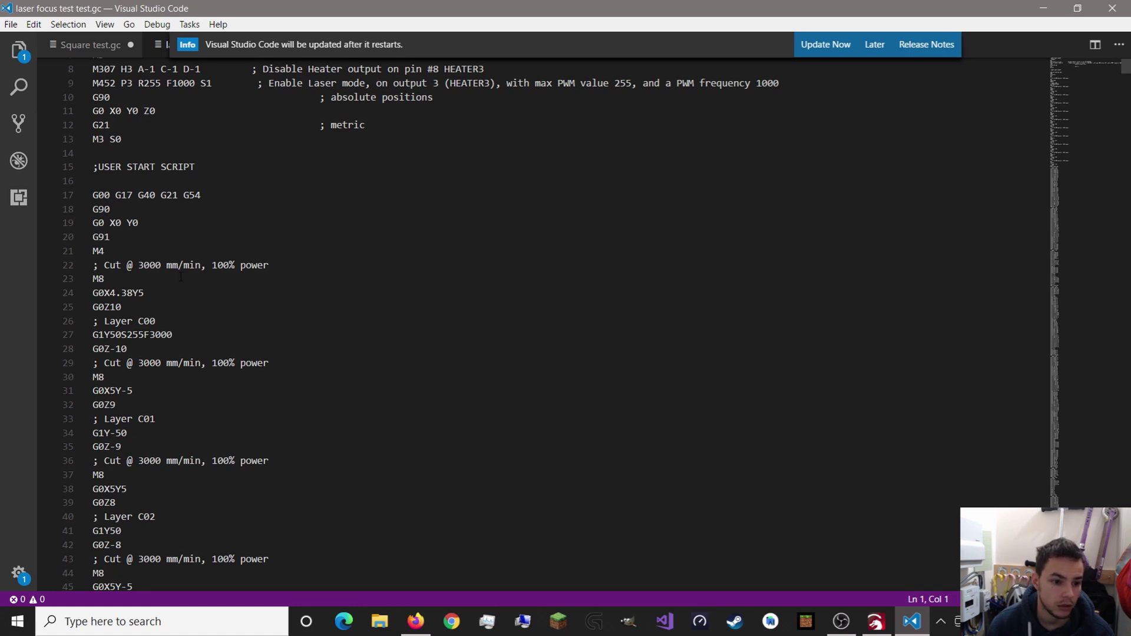
{"action": "scroll", "coordinate": [91, 177], "scroll_direction": "up", "scroll_amount": 2}
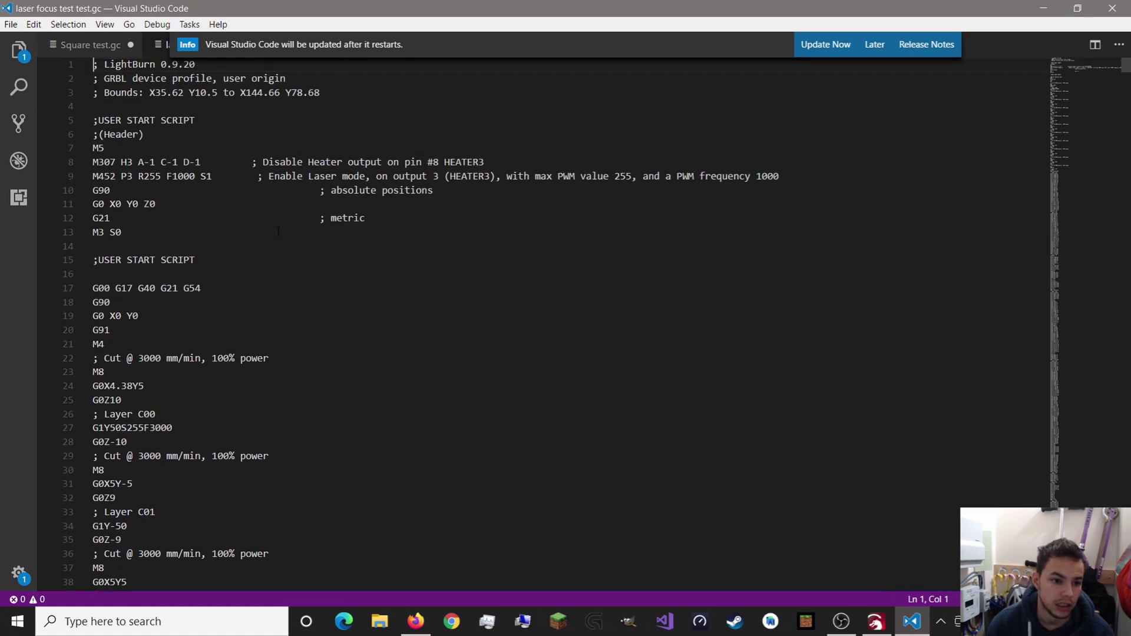
{"action": "scroll", "coordinate": [265, 244], "scroll_direction": "down", "scroll_amount": 1}
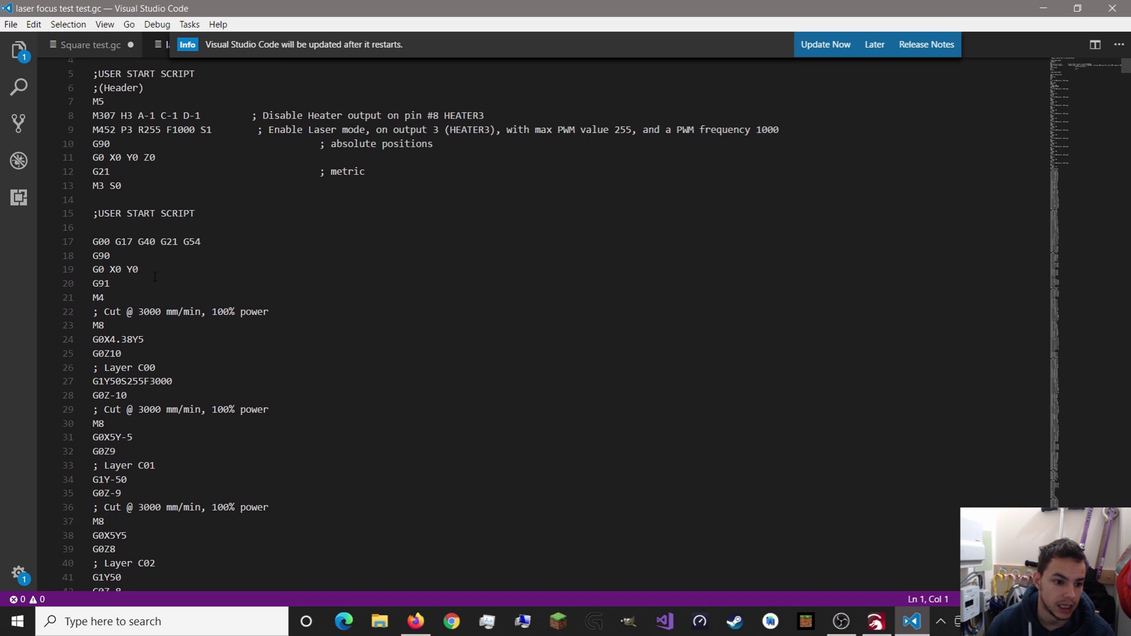
{"action": "scroll", "coordinate": [265, 244], "scroll_direction": "down", "scroll_amount": 1}
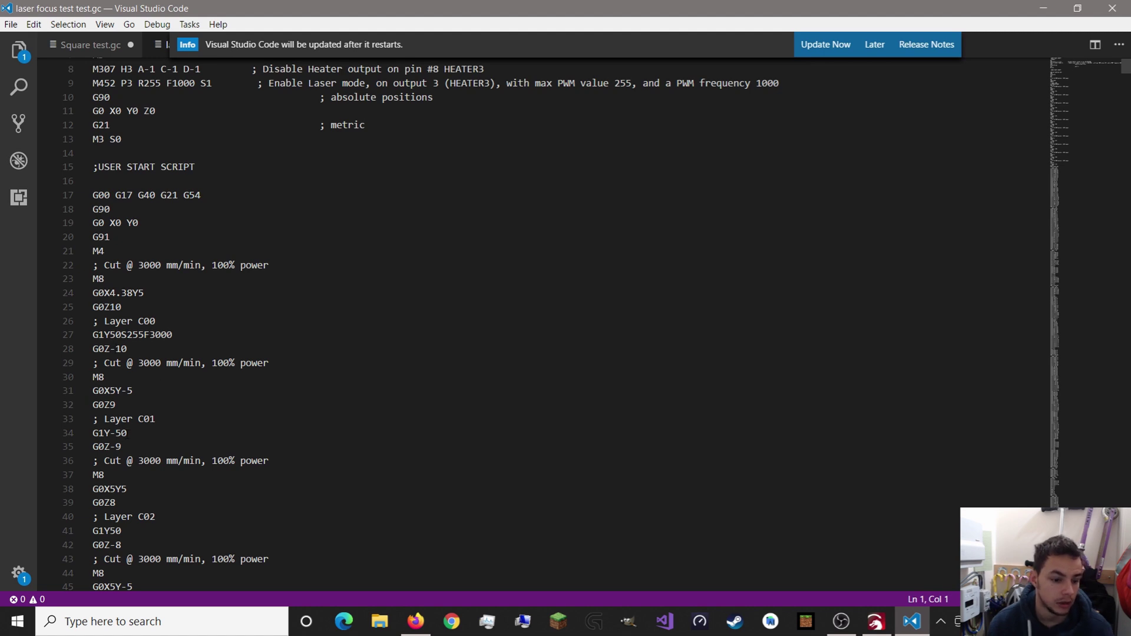
{"action": "scroll", "coordinate": [542, 323], "scroll_direction": "down", "scroll_amount": 1}
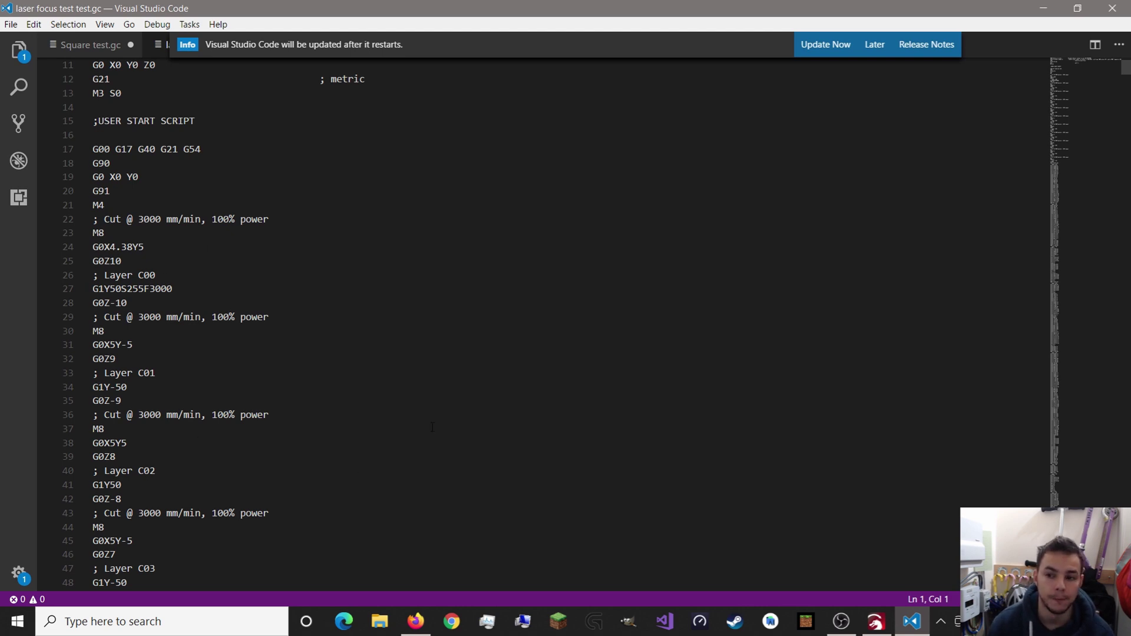
{"action": "scroll", "coordinate": [432, 427], "scroll_direction": "up", "scroll_amount": 4}
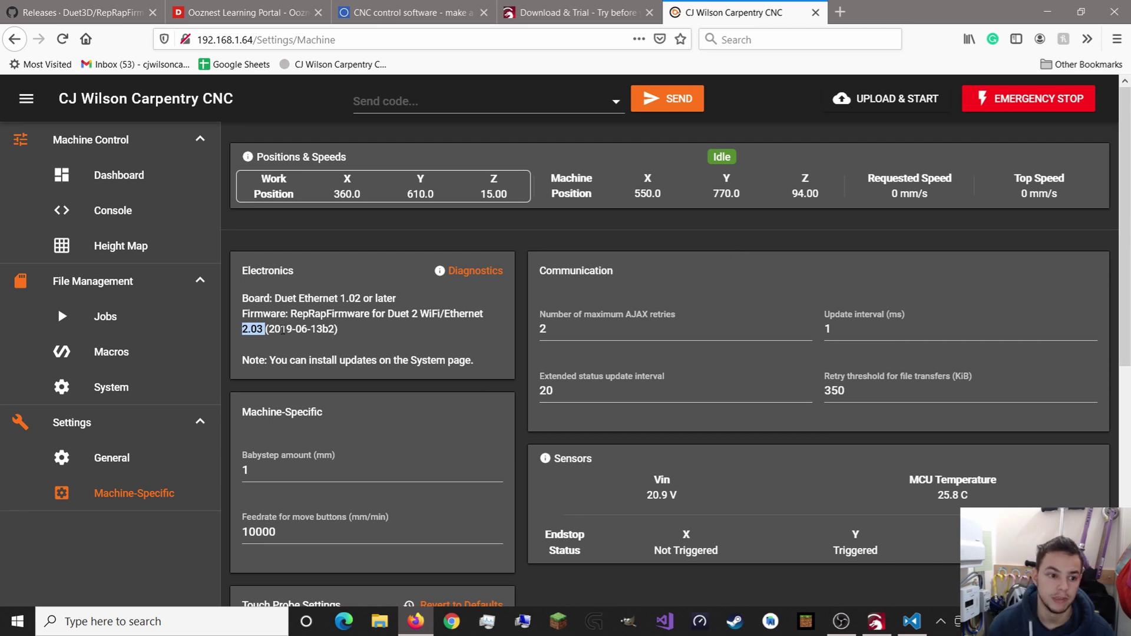
Open the System directory in the CNC's web control in Firefox and select all of its files.
{"action": "left_click", "coordinate": [143, 179]}
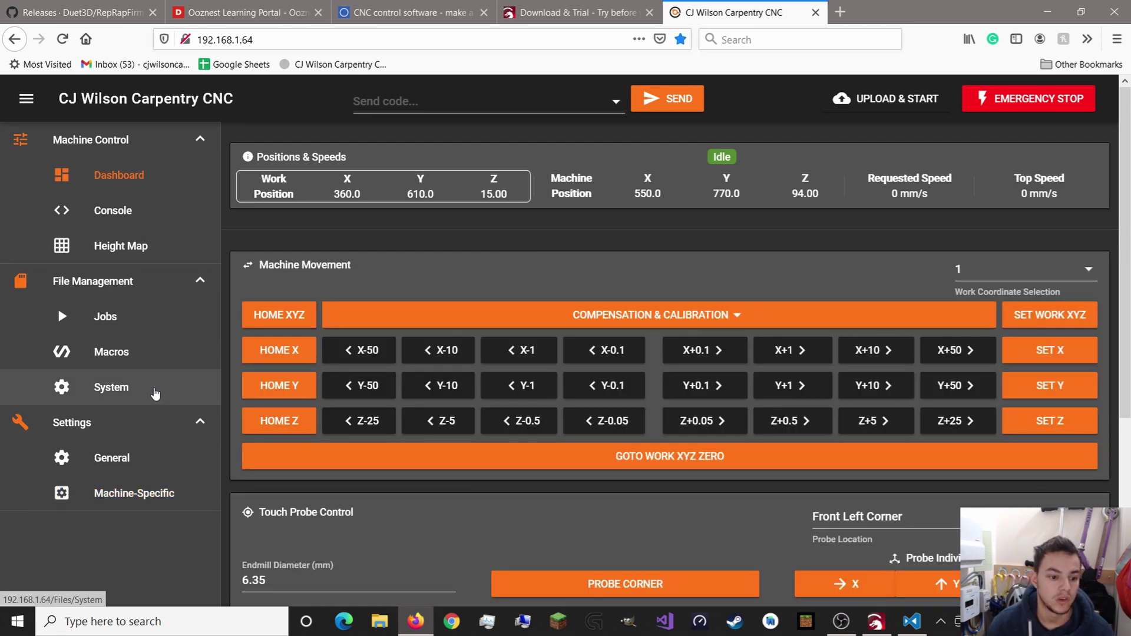
{"action": "left_click", "coordinate": [155, 393]}
{"action": "scroll", "coordinate": [430, 328], "scroll_direction": "down", "scroll_amount": 4}
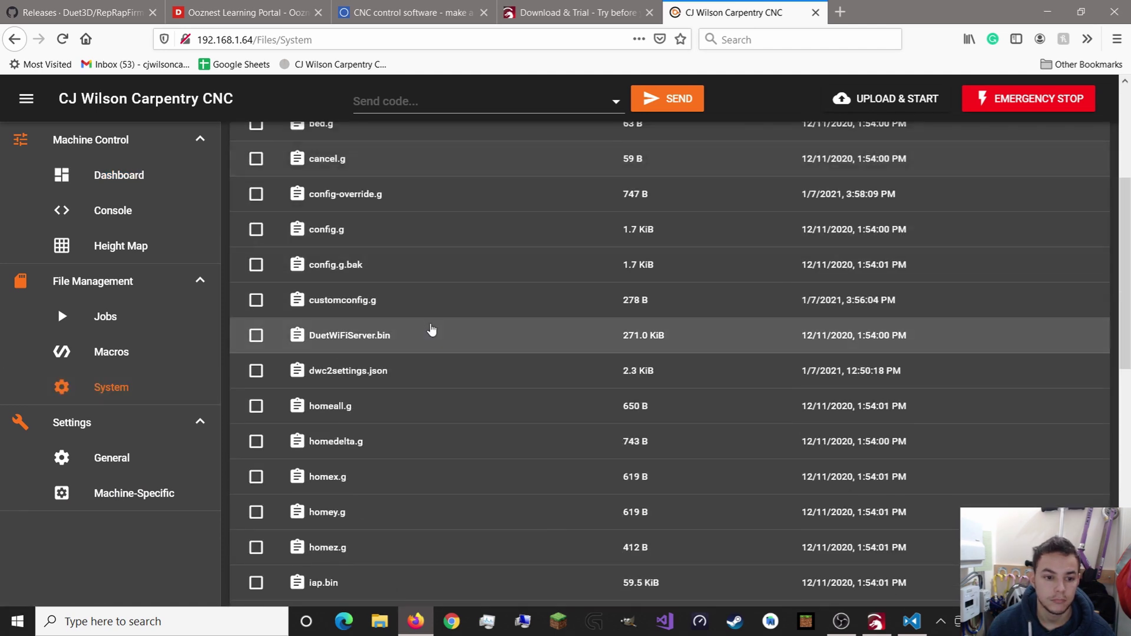
{"action": "scroll", "coordinate": [432, 330], "scroll_direction": "up", "scroll_amount": 4}
{"action": "left_click", "coordinate": [256, 240]}
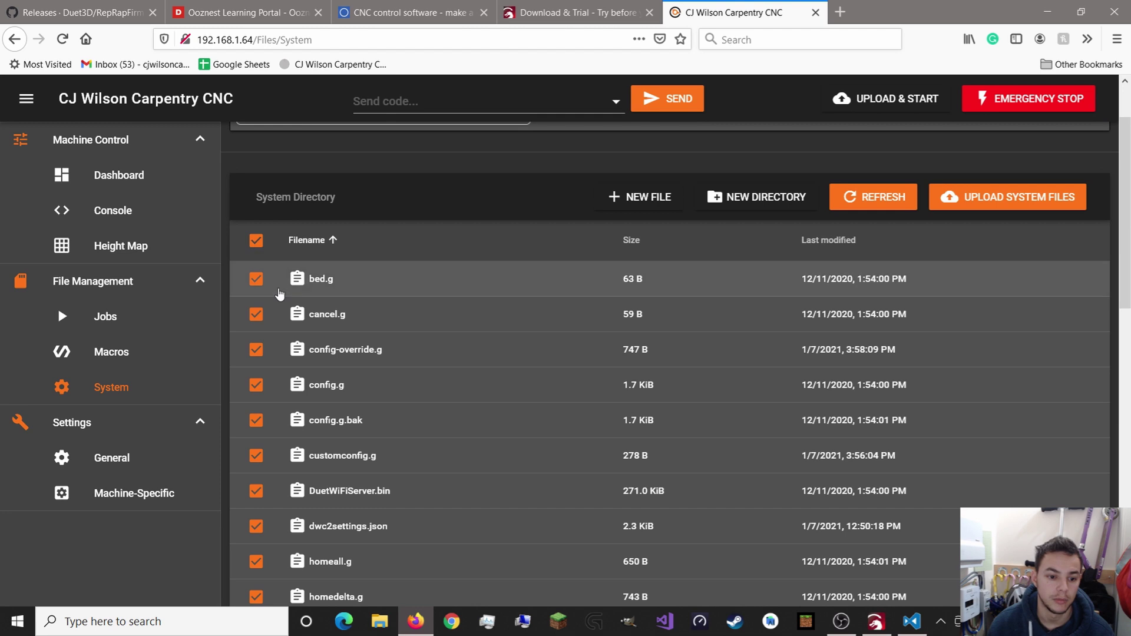
{"action": "scroll", "coordinate": [264, 318], "scroll_direction": "down", "scroll_amount": 4}
{"action": "scroll", "coordinate": [271, 365], "scroll_direction": "down", "scroll_amount": 8}
{"action": "scroll", "coordinate": [273, 434], "scroll_direction": "up", "scroll_amount": 12}
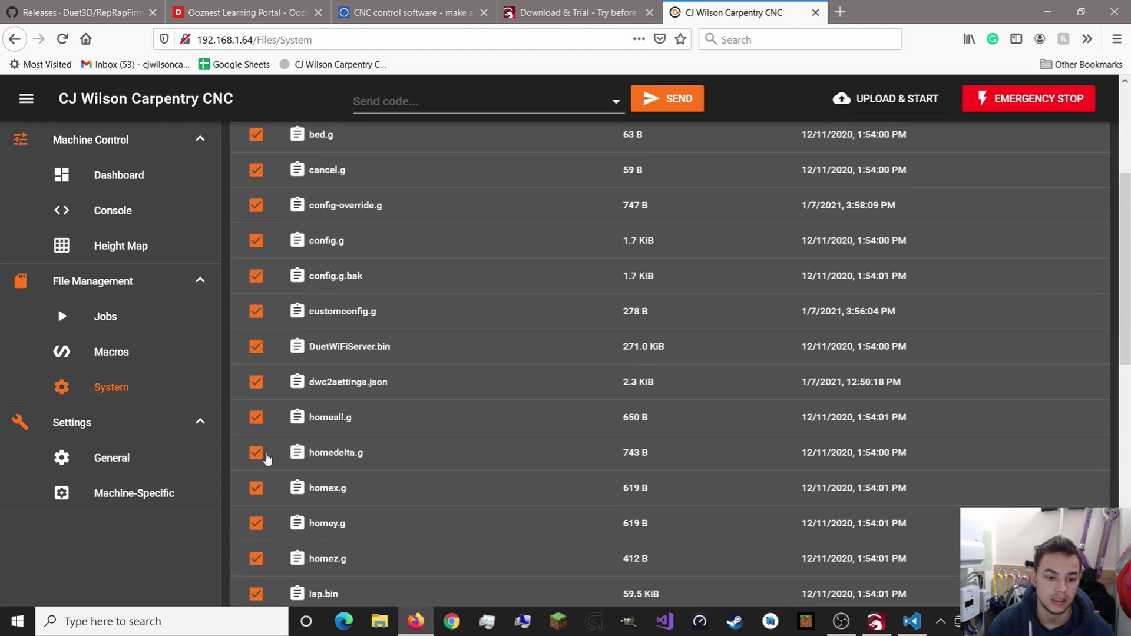
Show the Download as ZIP option for the selected system files, dismiss it unused and clear the file selection.
{"action": "right_click", "coordinate": [374, 255]}
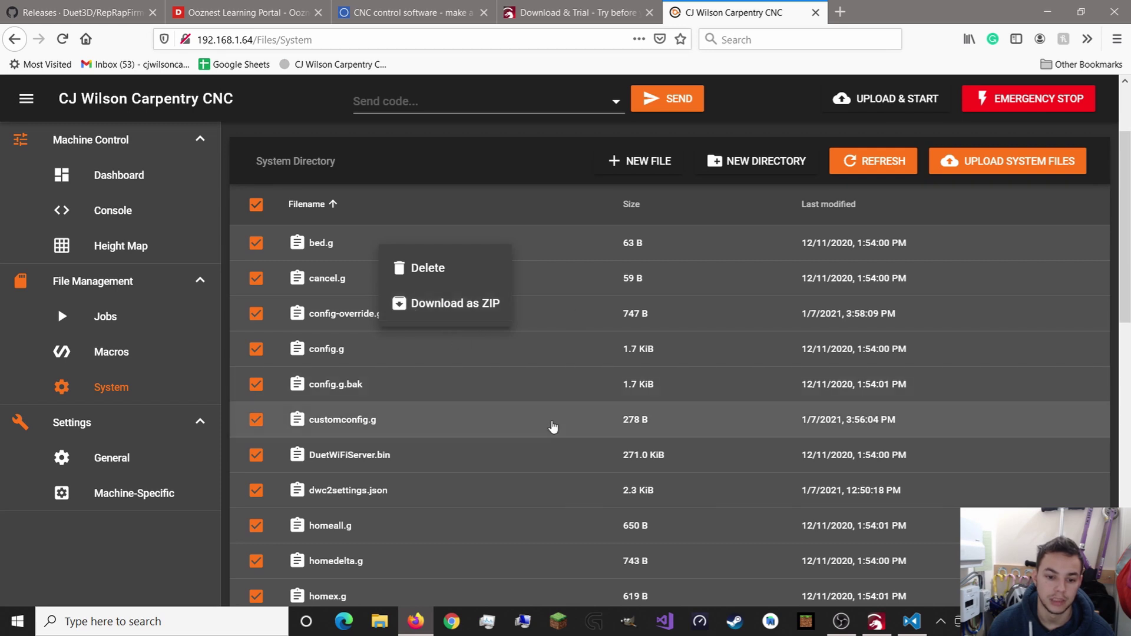
{"action": "left_click", "coordinate": [527, 200]}
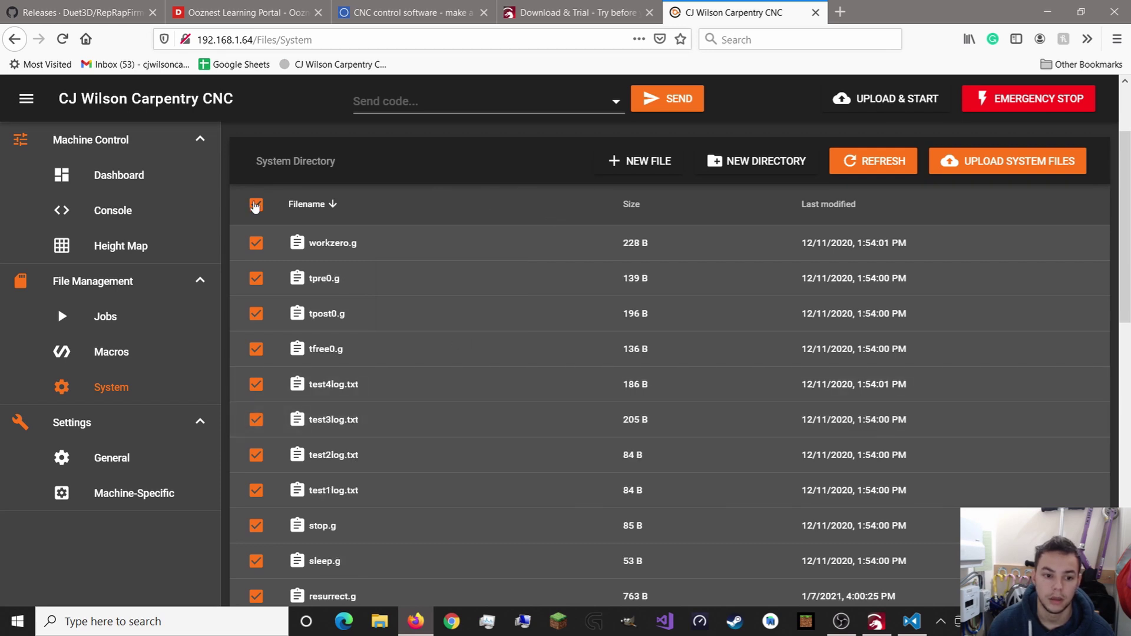
{"action": "left_click", "coordinate": [256, 204]}
{"action": "scroll", "coordinate": [411, 318], "scroll_direction": "down", "scroll_amount": 2}
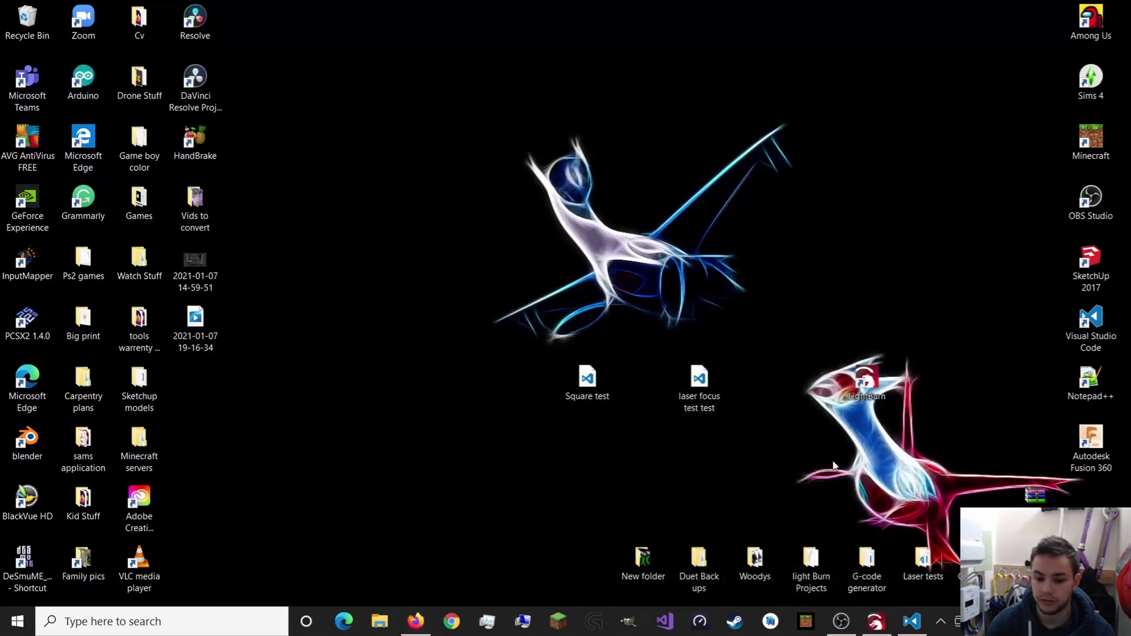
Check the backup archives in the desktop's Duet Back ups folder and close the folder.
{"action": "double_click", "coordinate": [698, 563]}
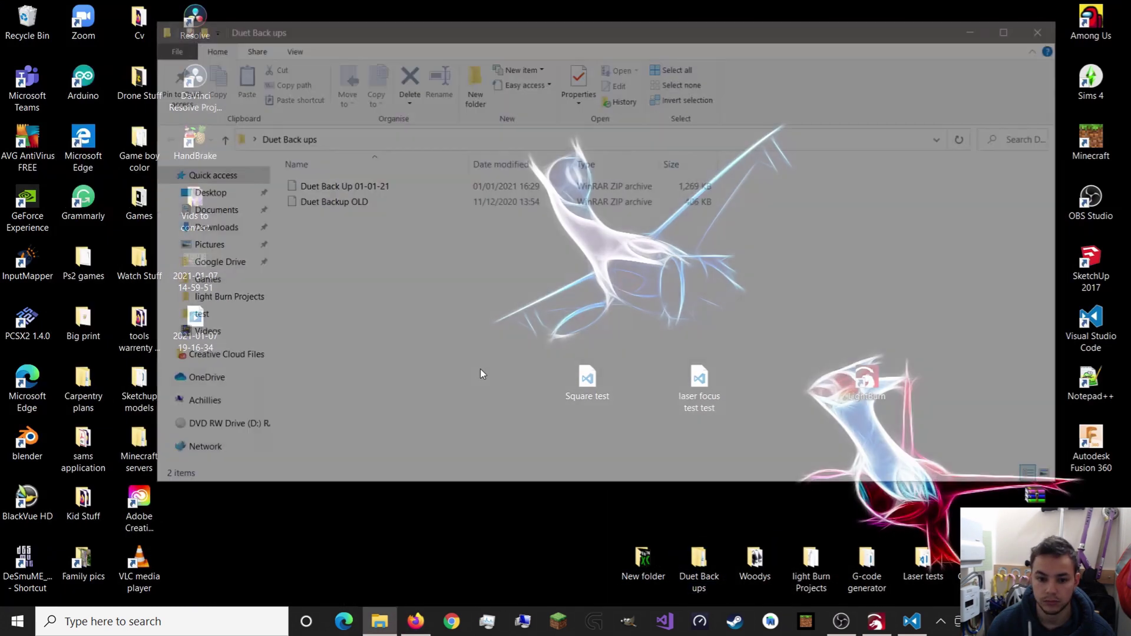
{"action": "left_click", "coordinate": [1047, 28]}
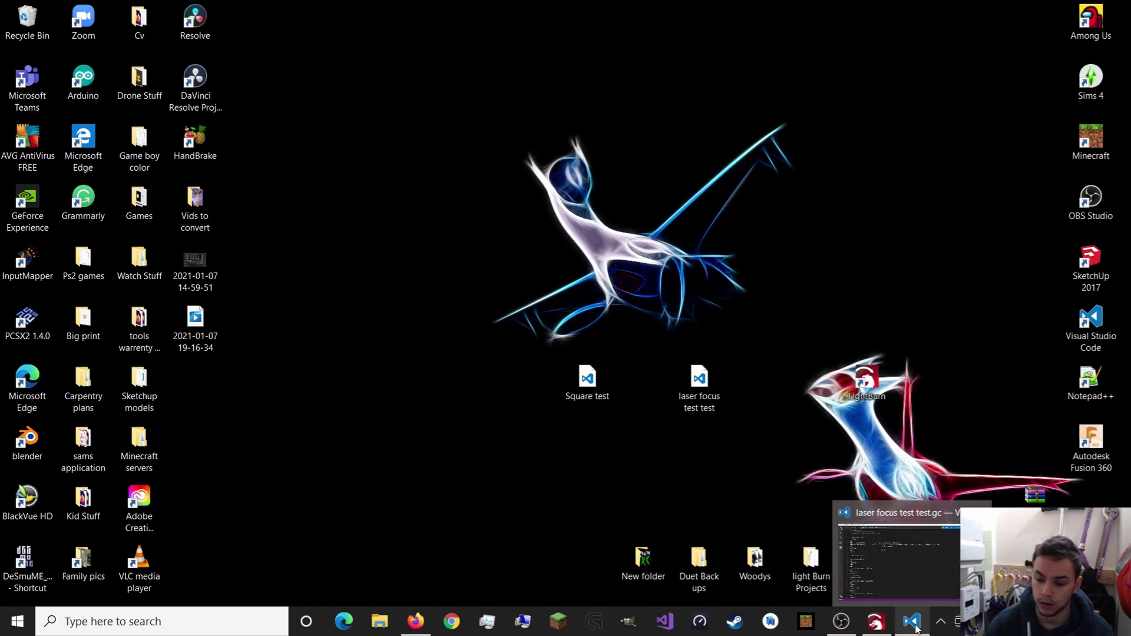
{"action": "mouse_move", "coordinate": [859, 625]}
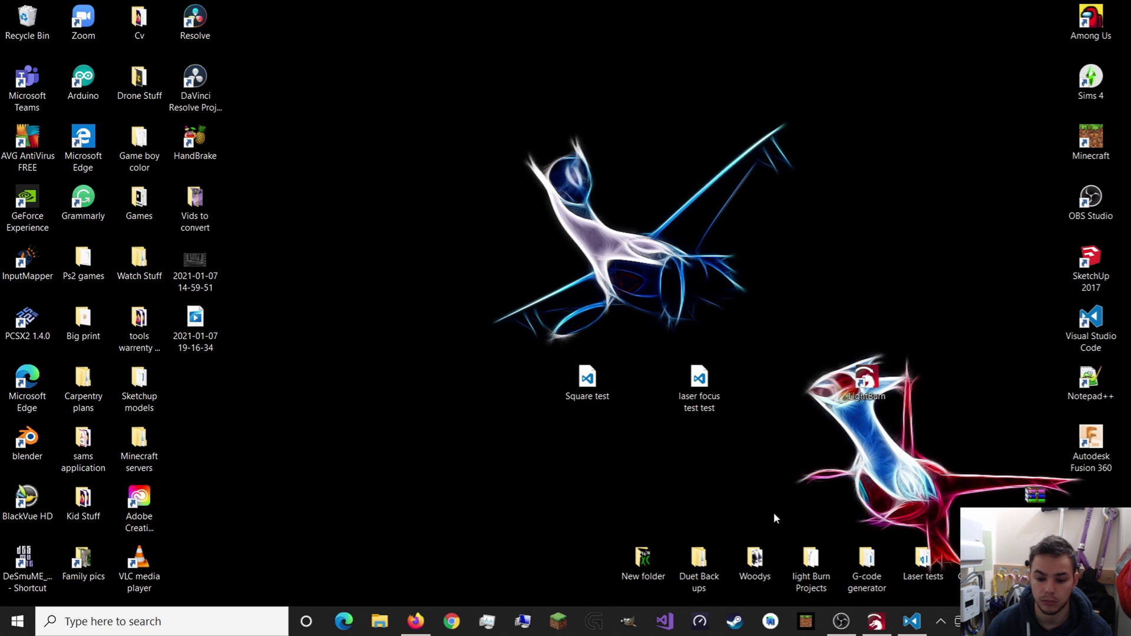
Switch to Firefox, display the Duet3D RepRapFirmware releases page on GitHub and highlight its web address.
{"action": "left_click", "coordinate": [415, 623]}
{"action": "scroll", "coordinate": [505, 523], "scroll_direction": "up", "scroll_amount": 3}
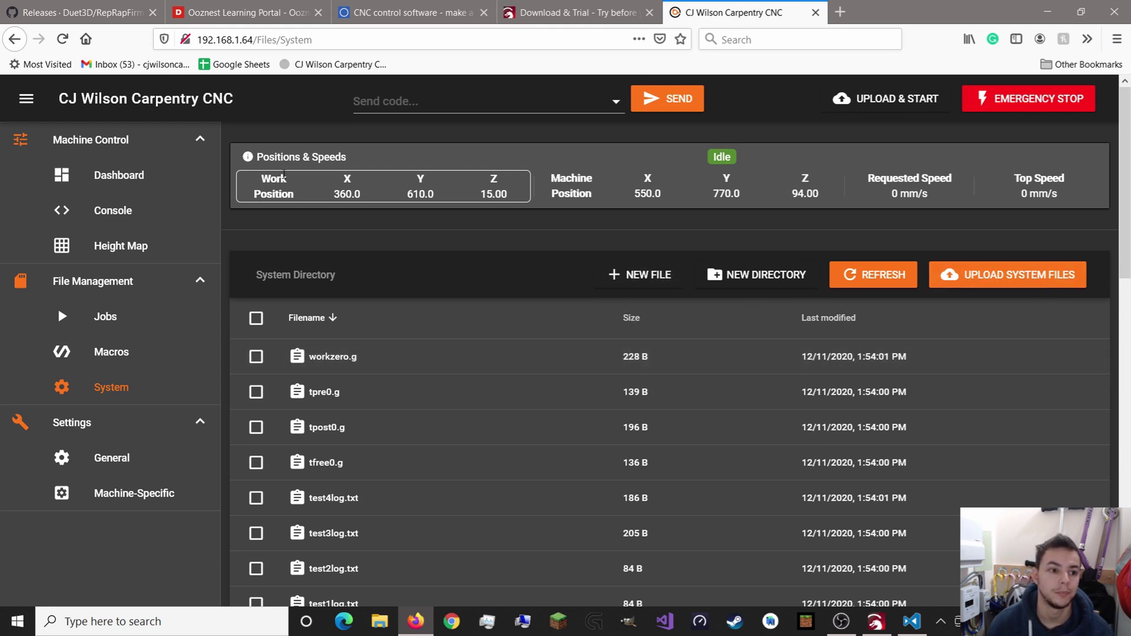
{"action": "left_click", "coordinate": [82, 12]}
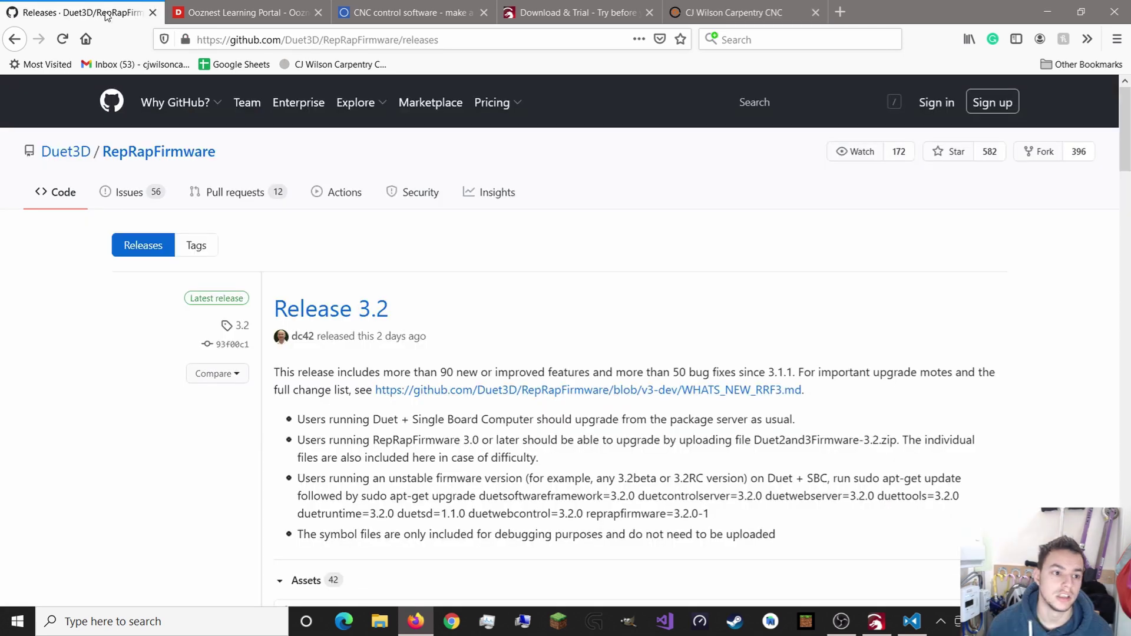
{"action": "left_click", "coordinate": [198, 40]}
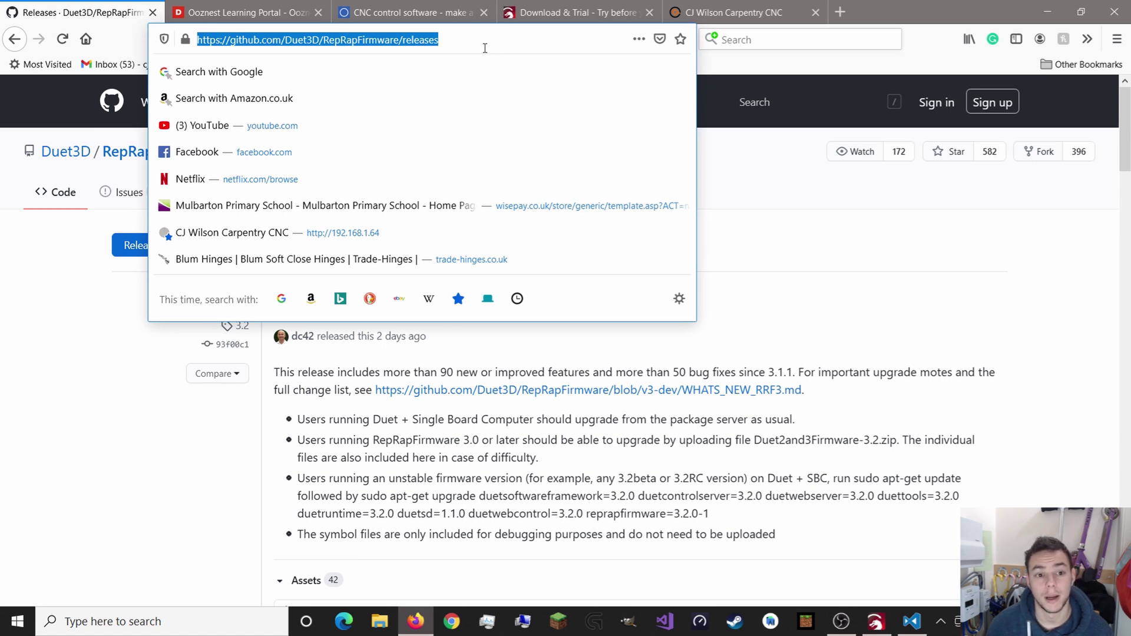
{"action": "left_click", "coordinate": [773, 190]}
Look through the first page of RepRapFirmware releases, from Release 3.2's assets to the notes on upgrading from RepRapFirmware 2.x.
{"action": "scroll", "coordinate": [373, 310], "scroll_direction": "down", "scroll_amount": 3}
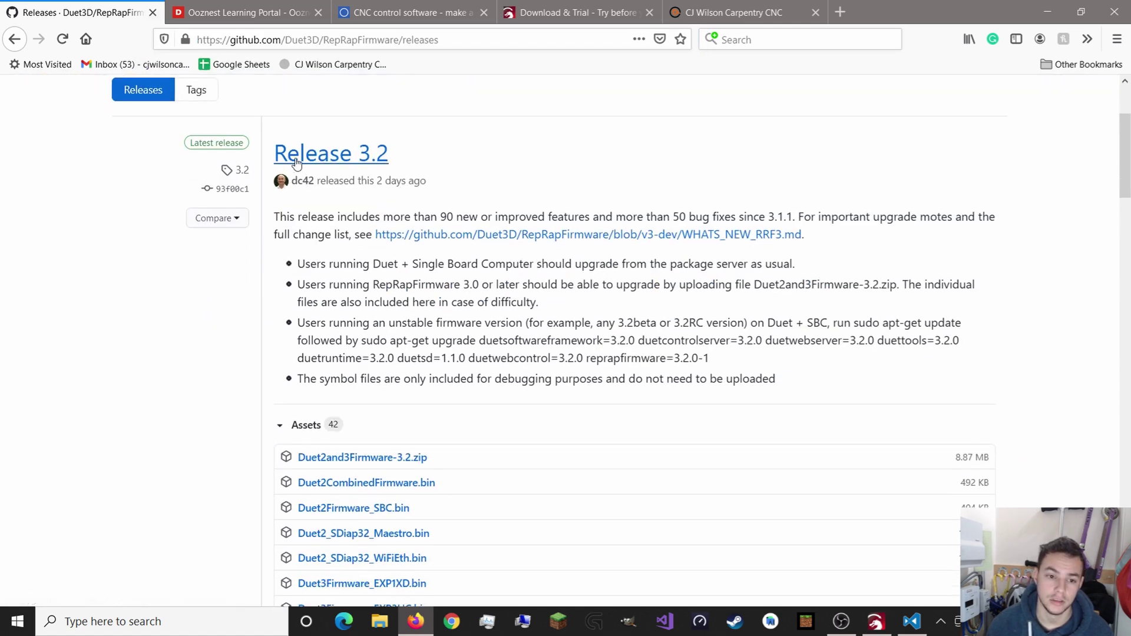
{"action": "scroll", "coordinate": [632, 442], "scroll_direction": "down", "scroll_amount": 4}
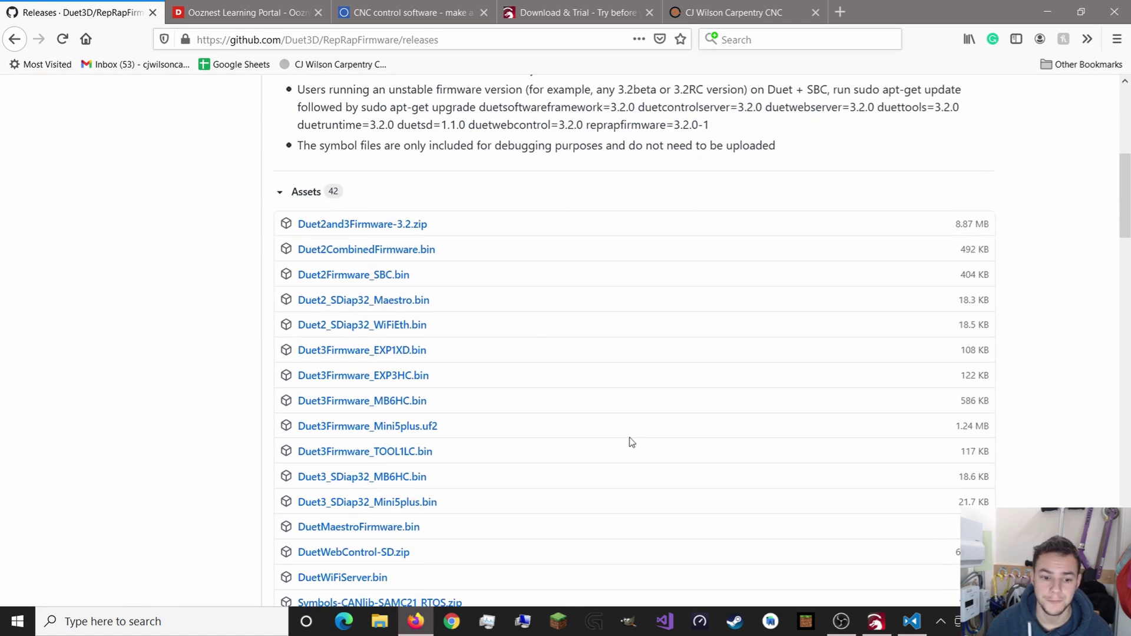
{"action": "scroll", "coordinate": [518, 386], "scroll_direction": "up", "scroll_amount": 3}
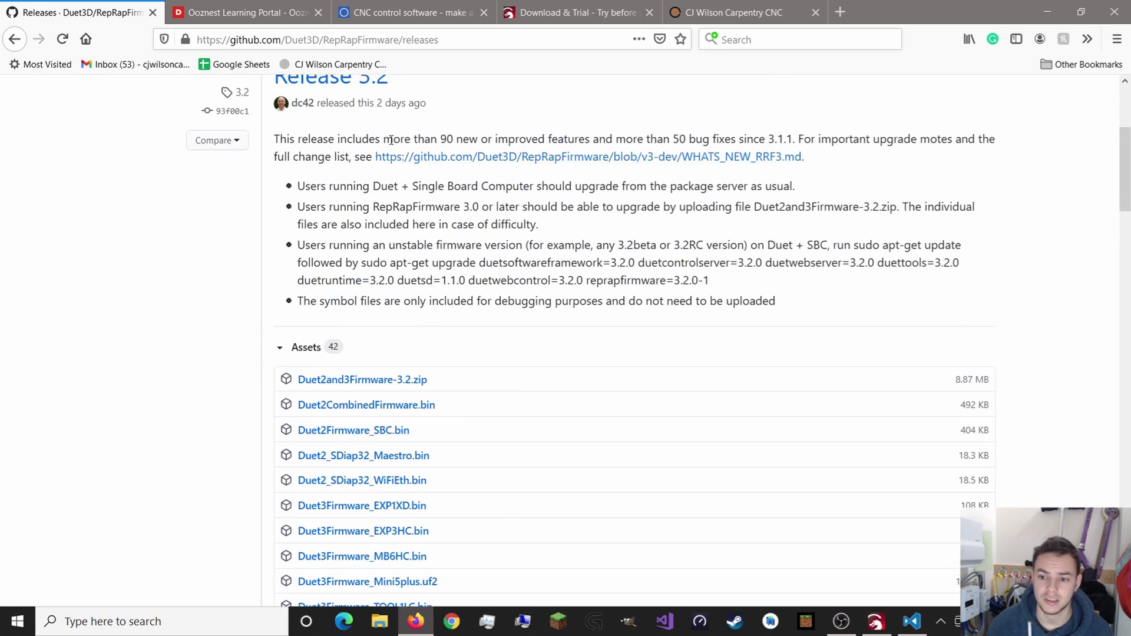
{"action": "scroll", "coordinate": [206, 390], "scroll_direction": "down", "scroll_amount": 20}
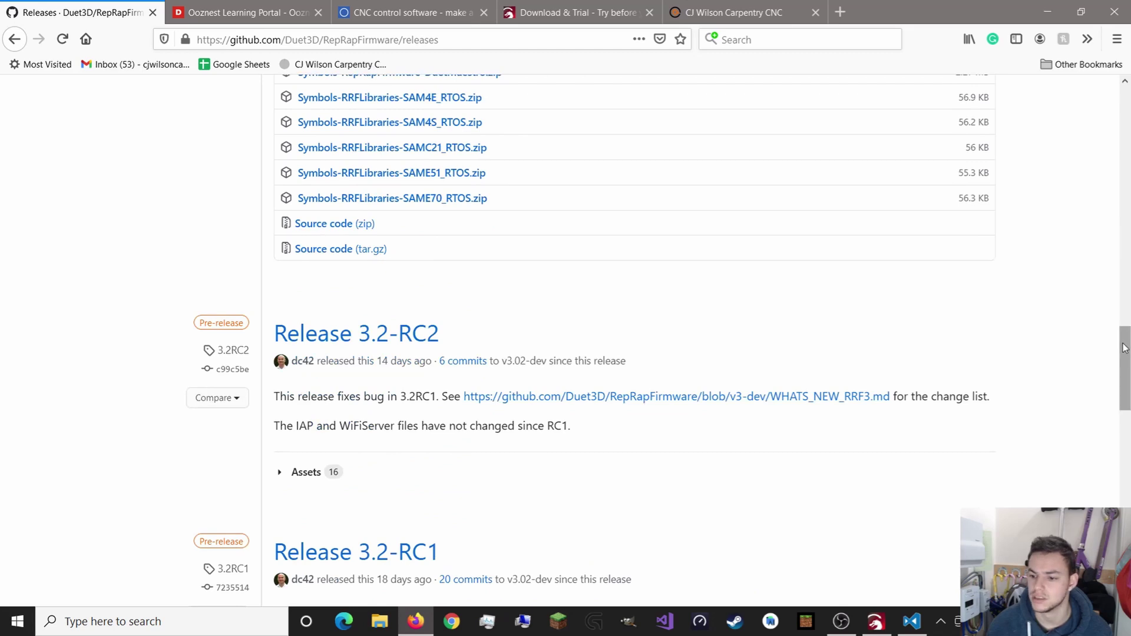
{"action": "left_click_drag", "start_coordinate": [1125, 347], "coordinate": [1125, 387]}
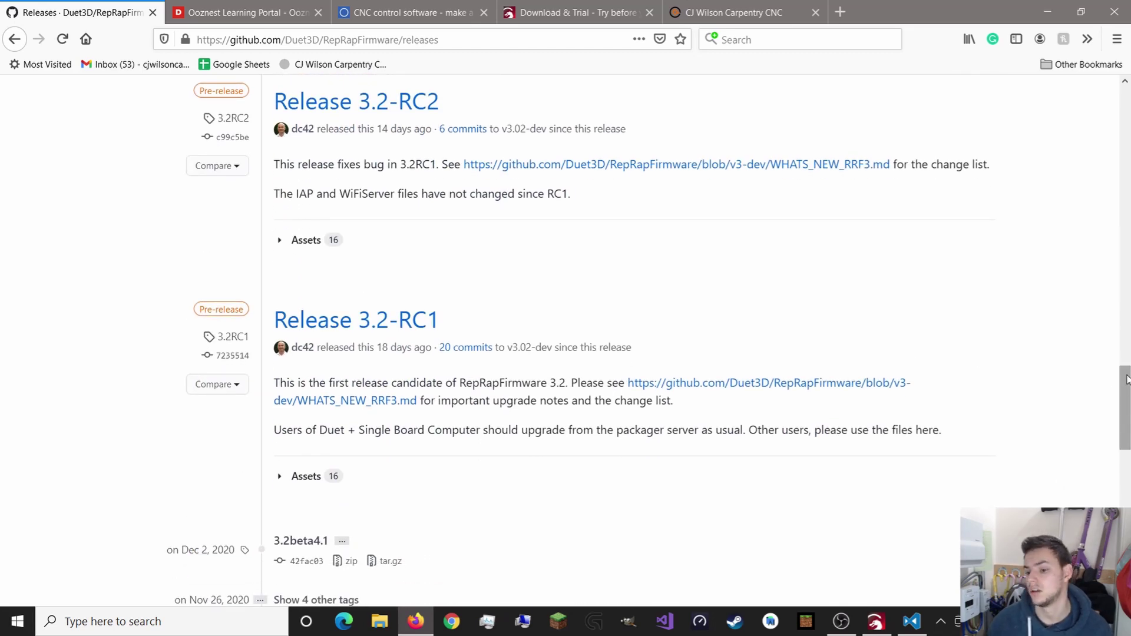
{"action": "left_click_drag", "start_coordinate": [1127, 378], "coordinate": [1126, 522]}
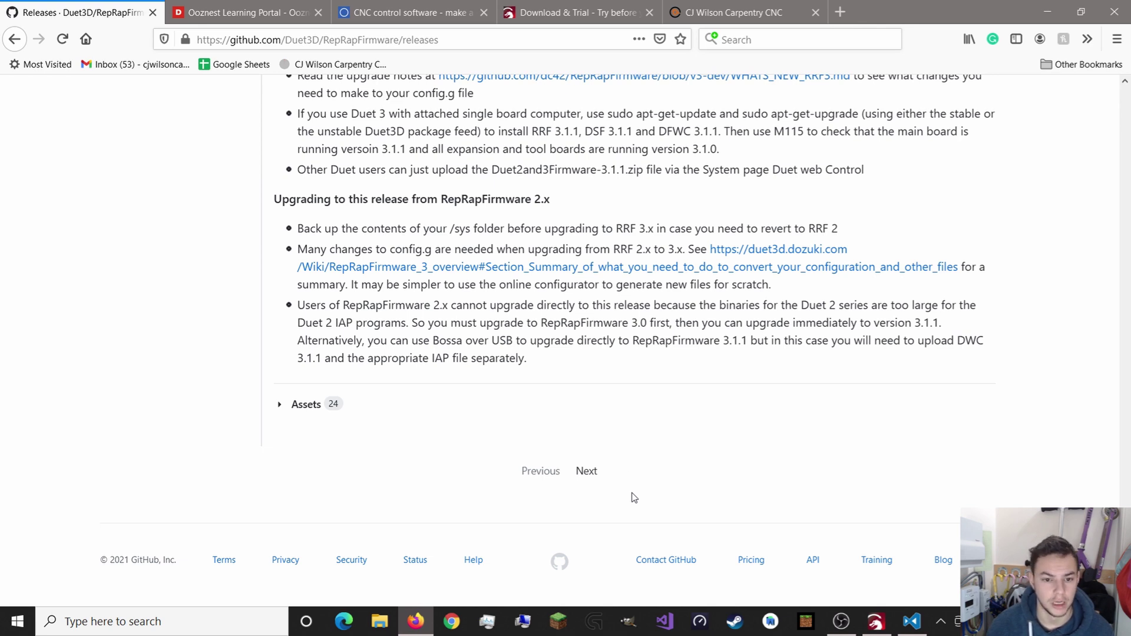
Find Release 2.05.1 (Duet 2) on the next releases page, show the download prompt for Duet2Firmware-2.05.1.zip and dismiss it without saving.
{"action": "left_click", "coordinate": [586, 471]}
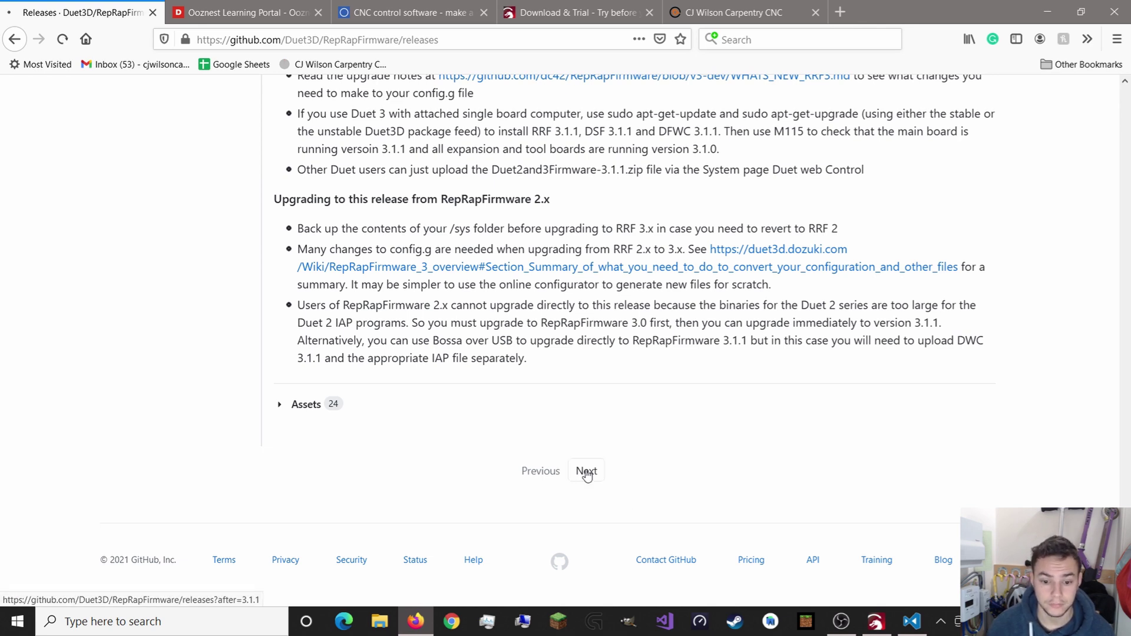
{"action": "scroll", "coordinate": [473, 418], "scroll_direction": "down", "scroll_amount": 4}
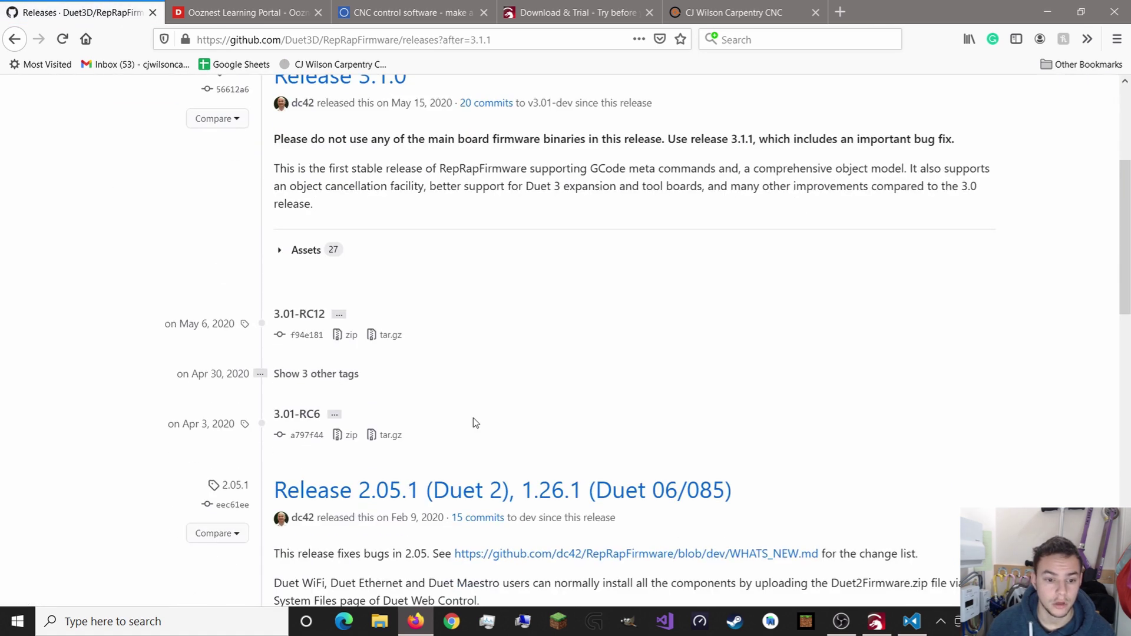
{"action": "scroll", "coordinate": [412, 308], "scroll_direction": "down", "scroll_amount": 3}
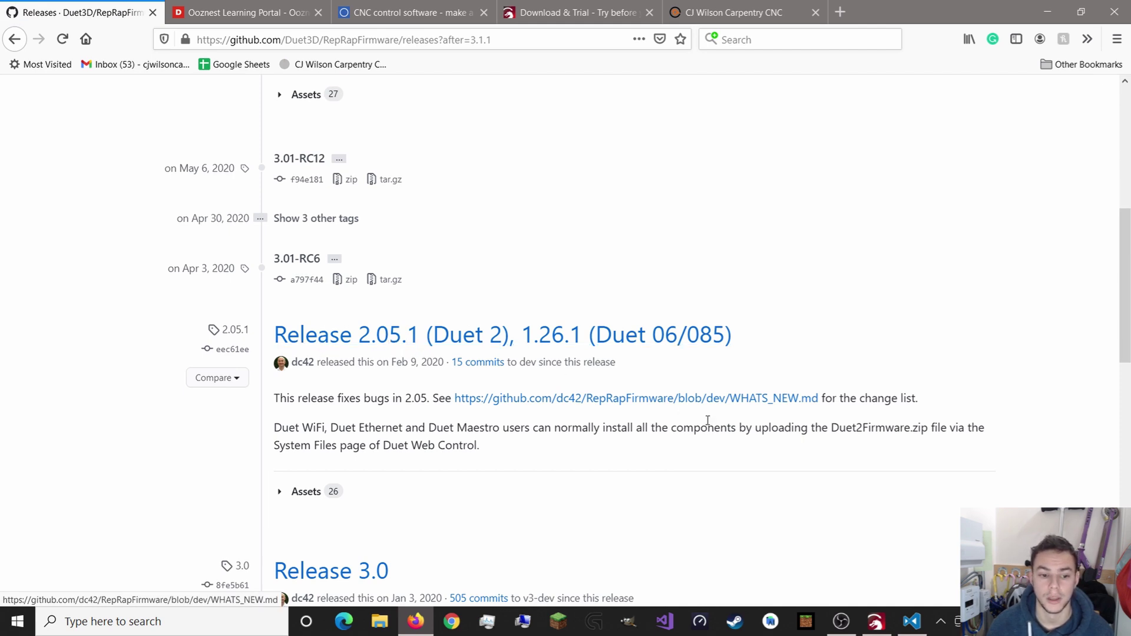
{"action": "left_click", "coordinate": [637, 408]}
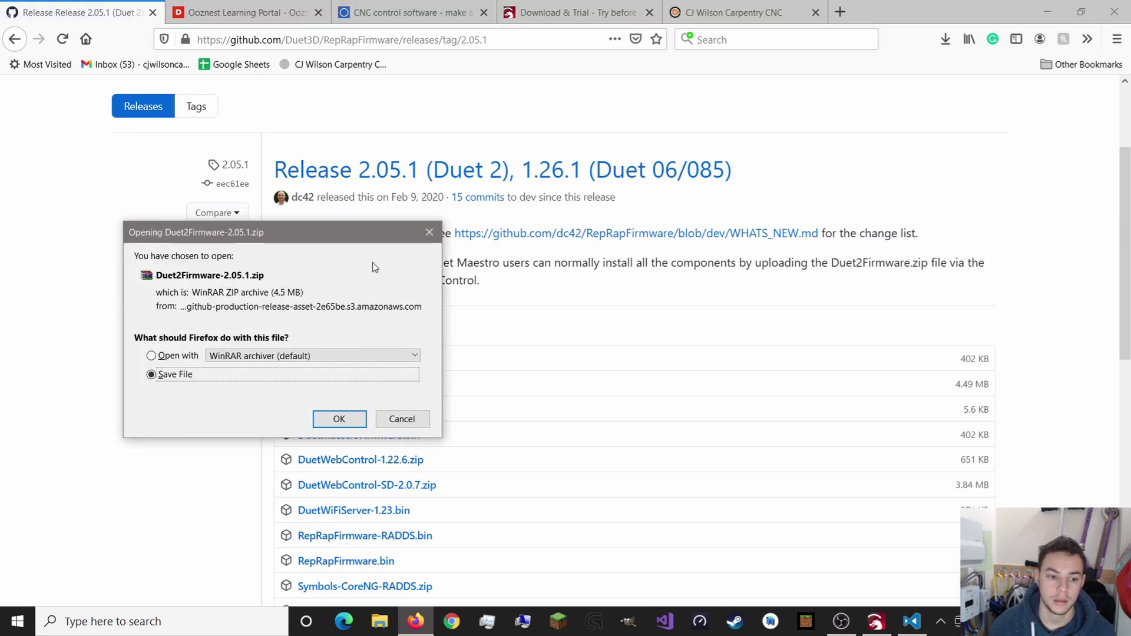
{"action": "left_click", "coordinate": [429, 233]}
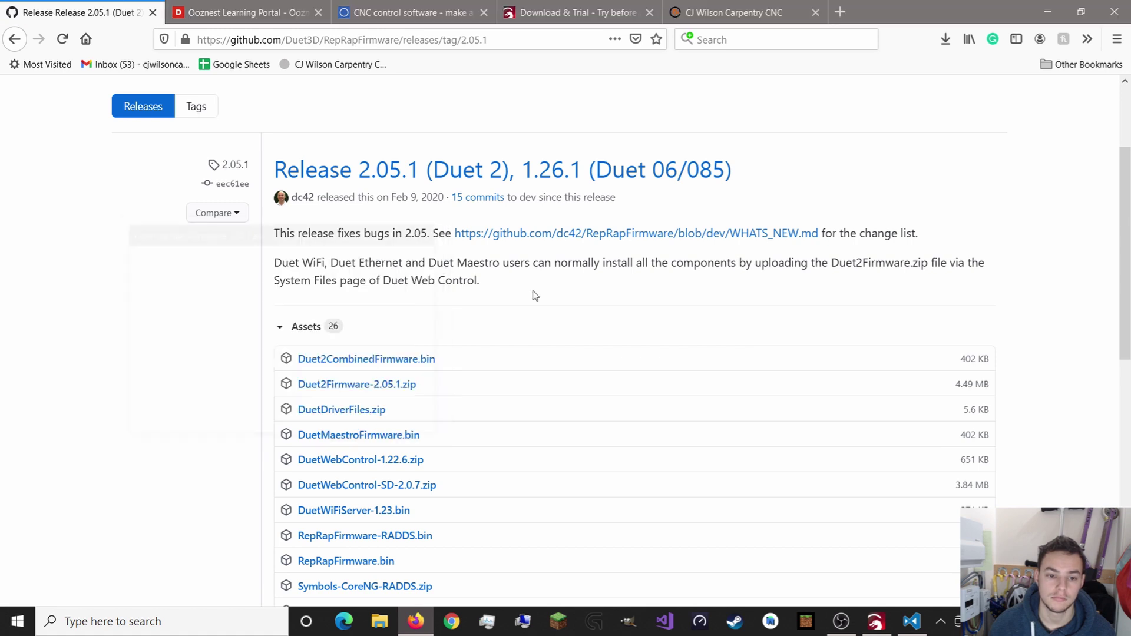
Move the Duet2Firmware-2.05.1 archive below the LightBurn shortcut on the desktop, inspect its contents in WinRAR and minimize the archive window.
{"action": "left_click", "coordinate": [1047, 12]}
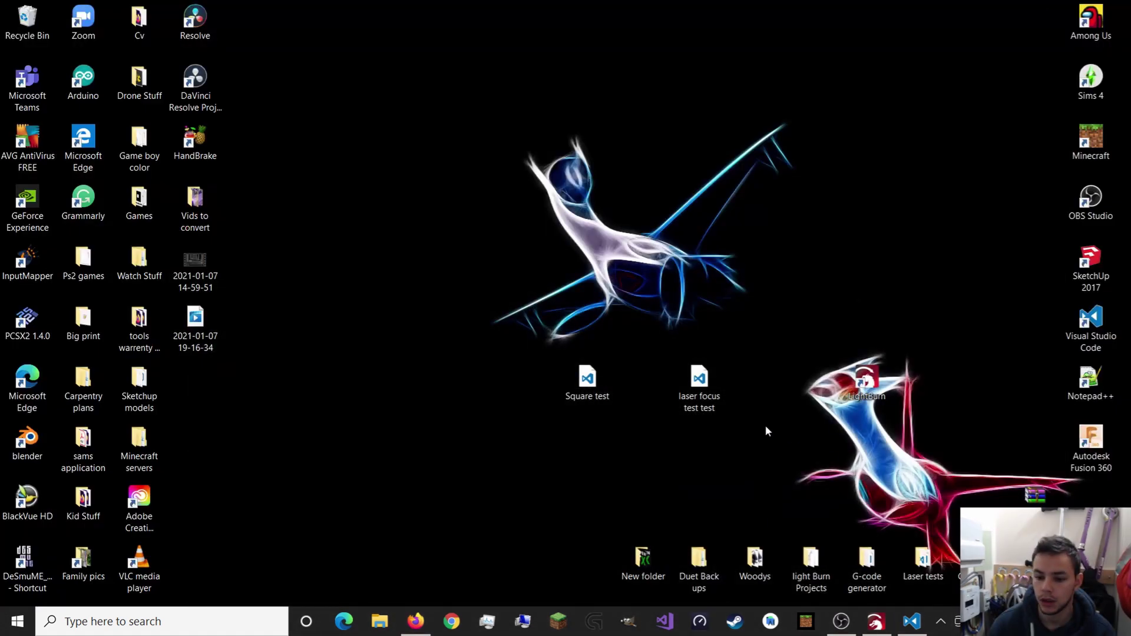
{"action": "left_click", "coordinate": [852, 73]}
{"action": "left_click_drag", "start_coordinate": [1035, 495], "coordinate": [865, 480]}
{"action": "left_click", "coordinate": [864, 479]}
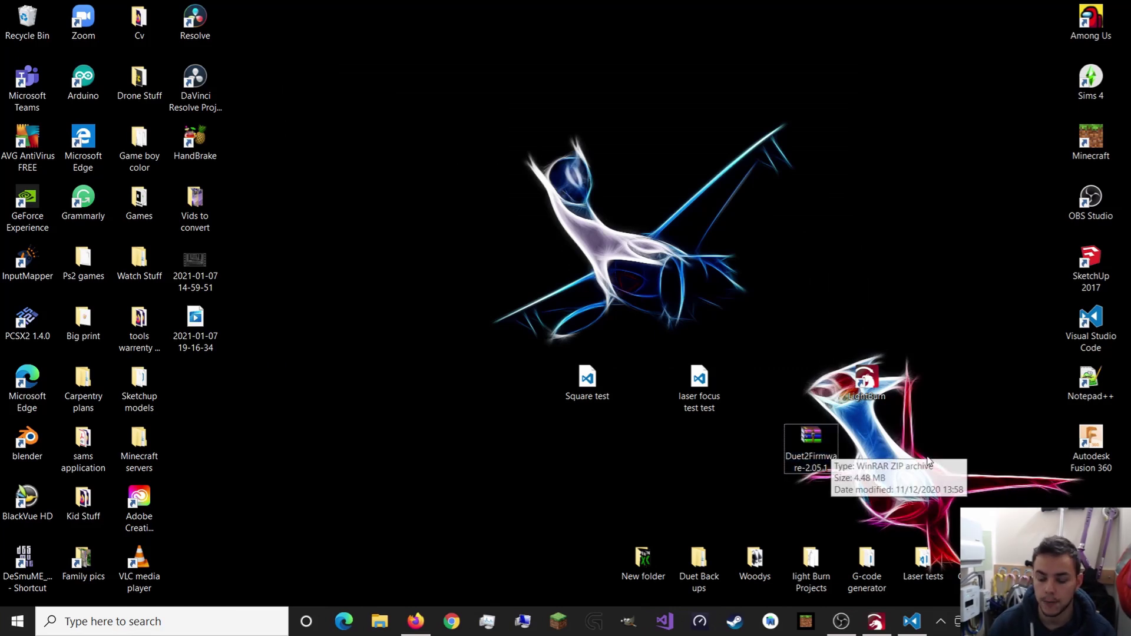
{"action": "double_click", "coordinate": [815, 436]}
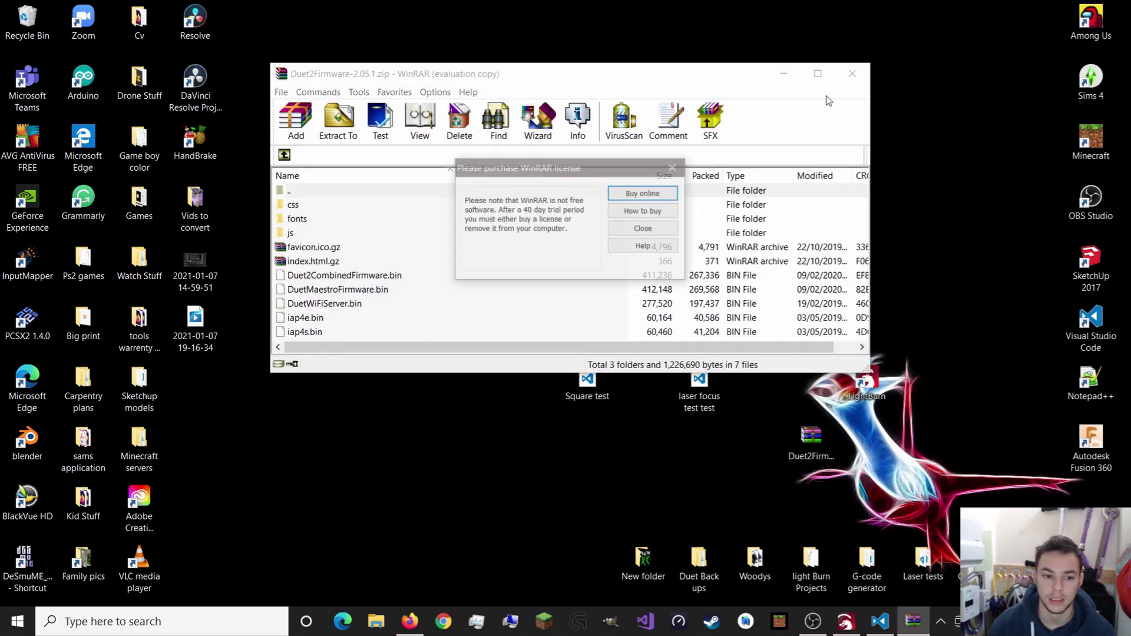
{"action": "left_click", "coordinate": [757, 130]}
{"action": "left_click", "coordinate": [678, 161]}
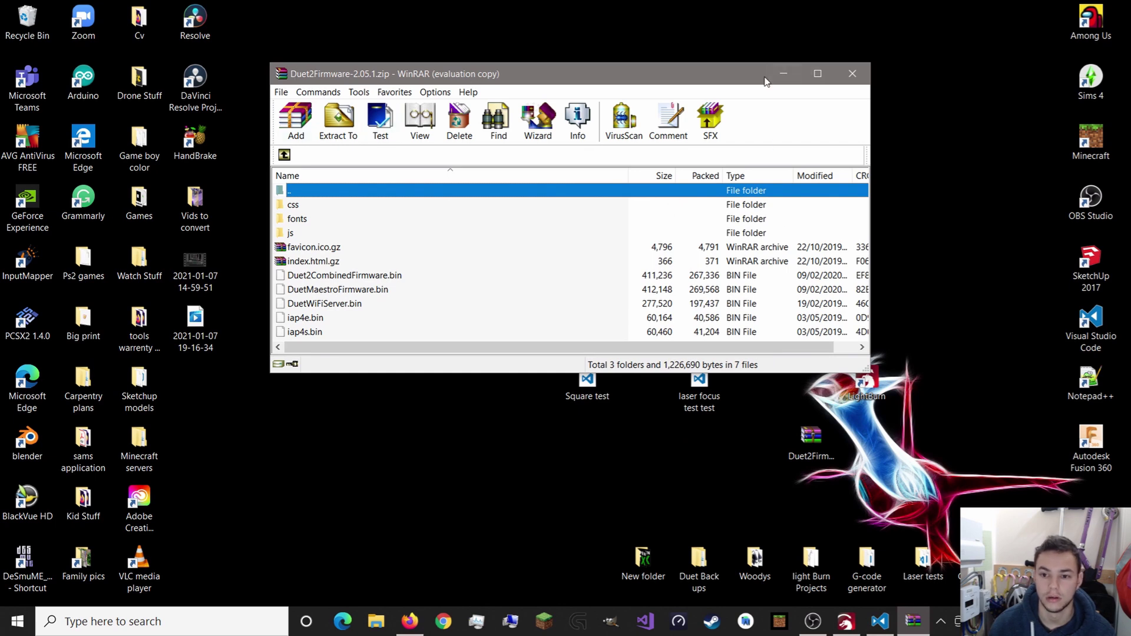
{"action": "left_click", "coordinate": [783, 73]}
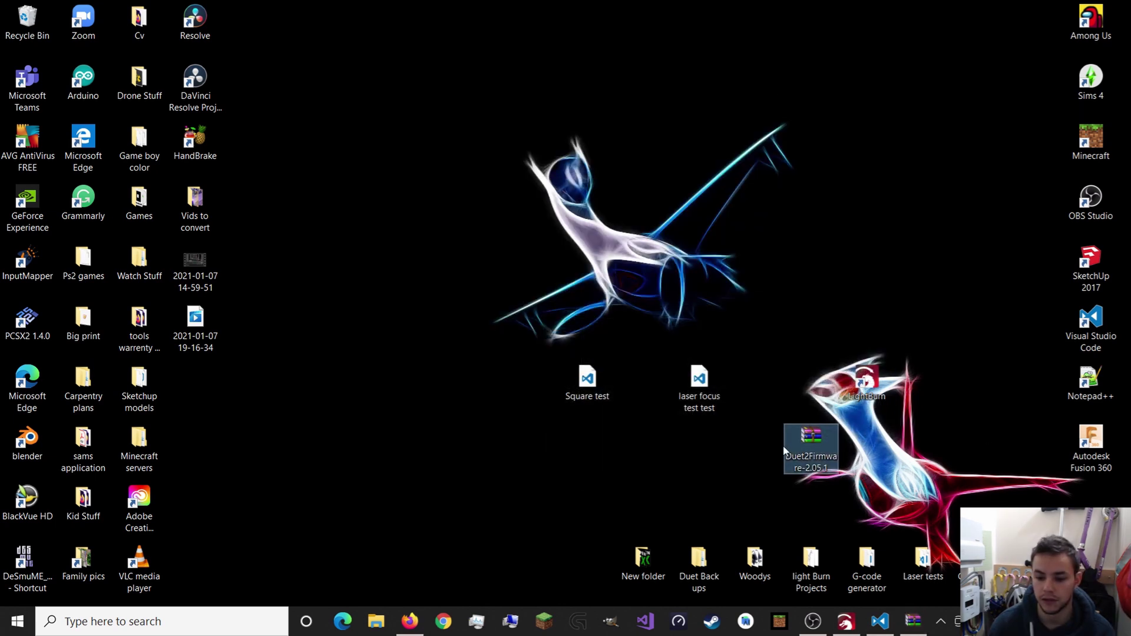
Return to Firefox, upload Duet2Firmware-2.05.1 from the desktop to the CNC controller's system directory and install the firmware update.
{"action": "left_click", "coordinate": [410, 621]}
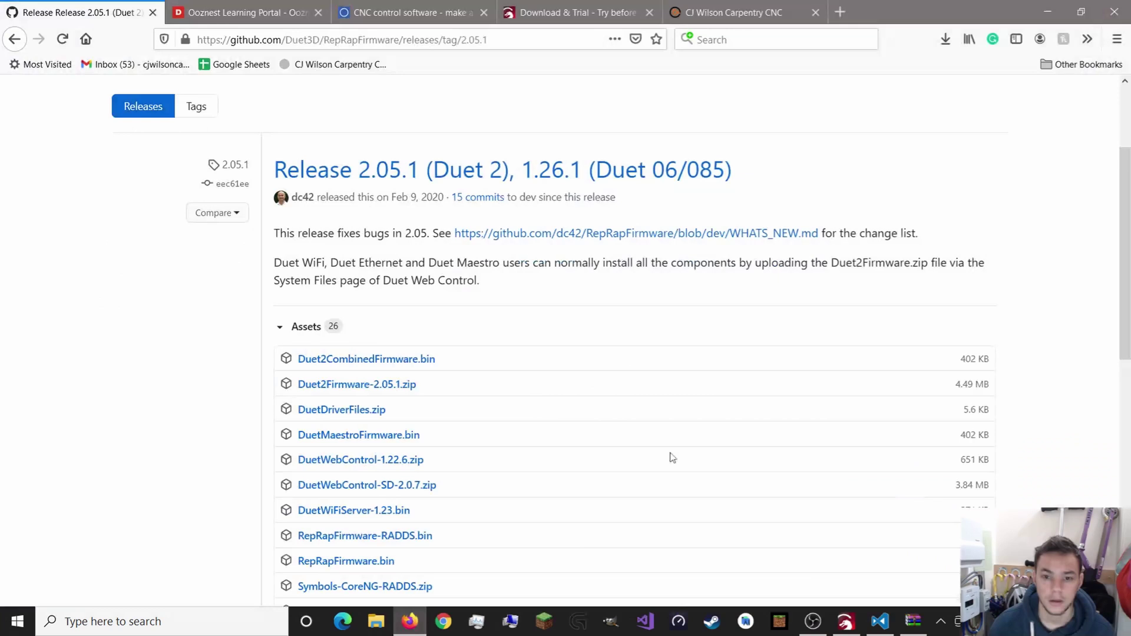
{"action": "left_click", "coordinate": [691, 4]}
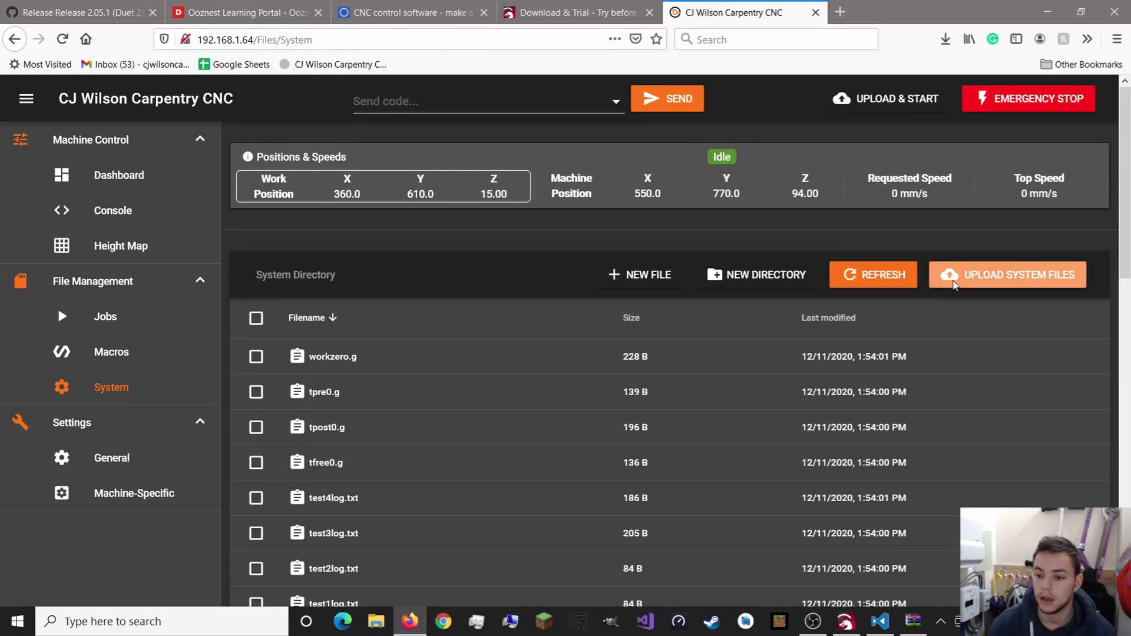
{"action": "left_click", "coordinate": [955, 284]}
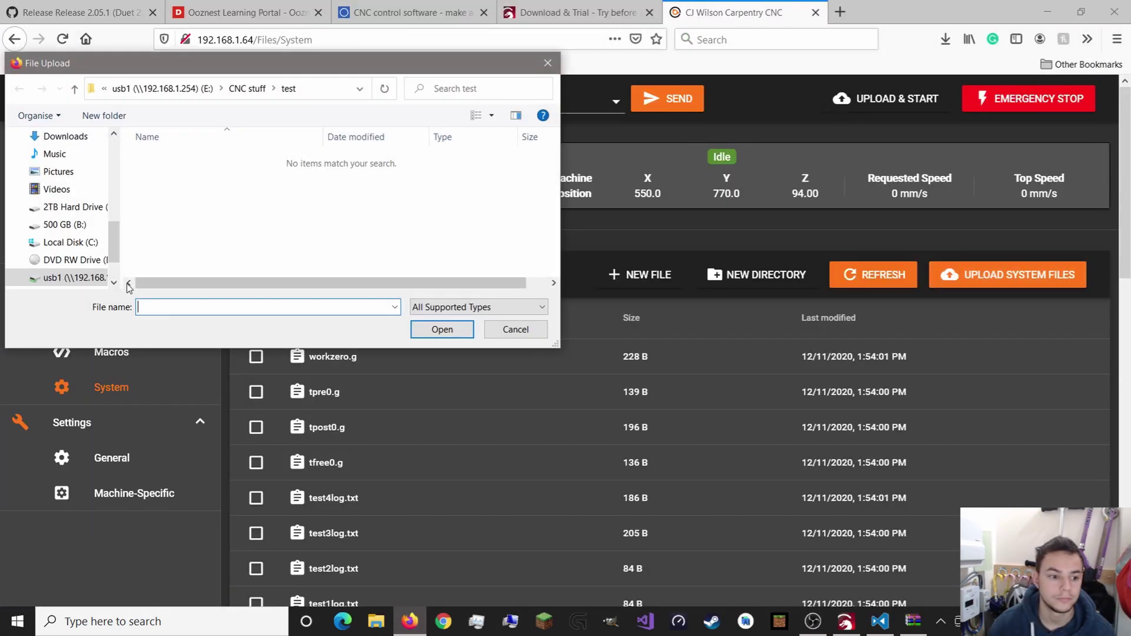
{"action": "scroll", "coordinate": [47, 151], "scroll_direction": "up", "scroll_amount": 2}
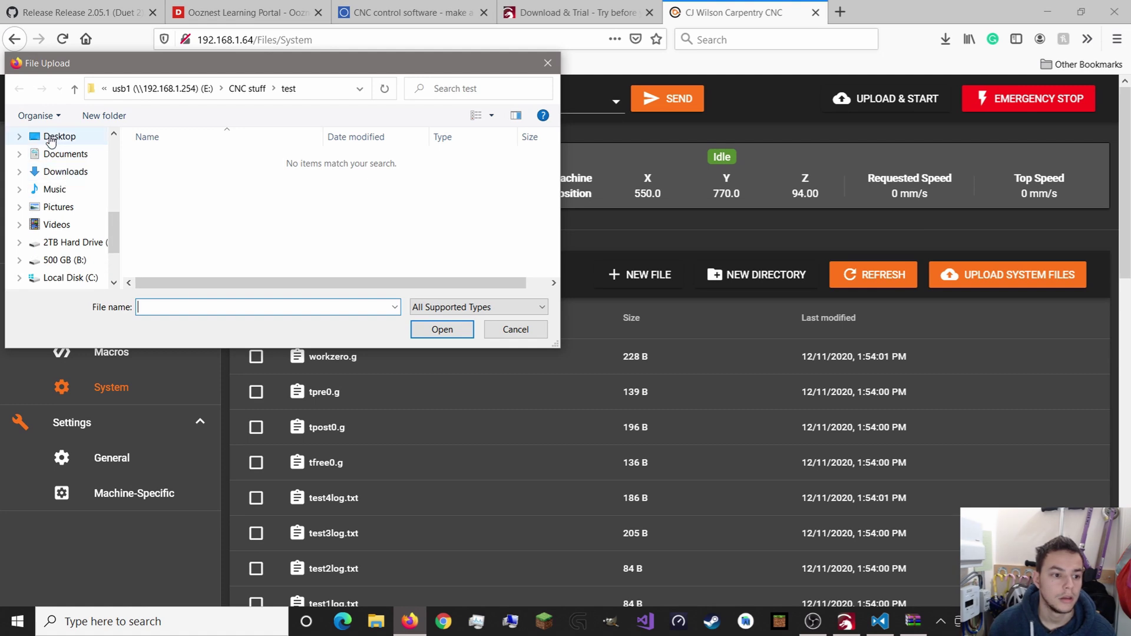
{"action": "left_click", "coordinate": [59, 137]}
{"action": "scroll", "coordinate": [285, 235], "scroll_direction": "down", "scroll_amount": 3}
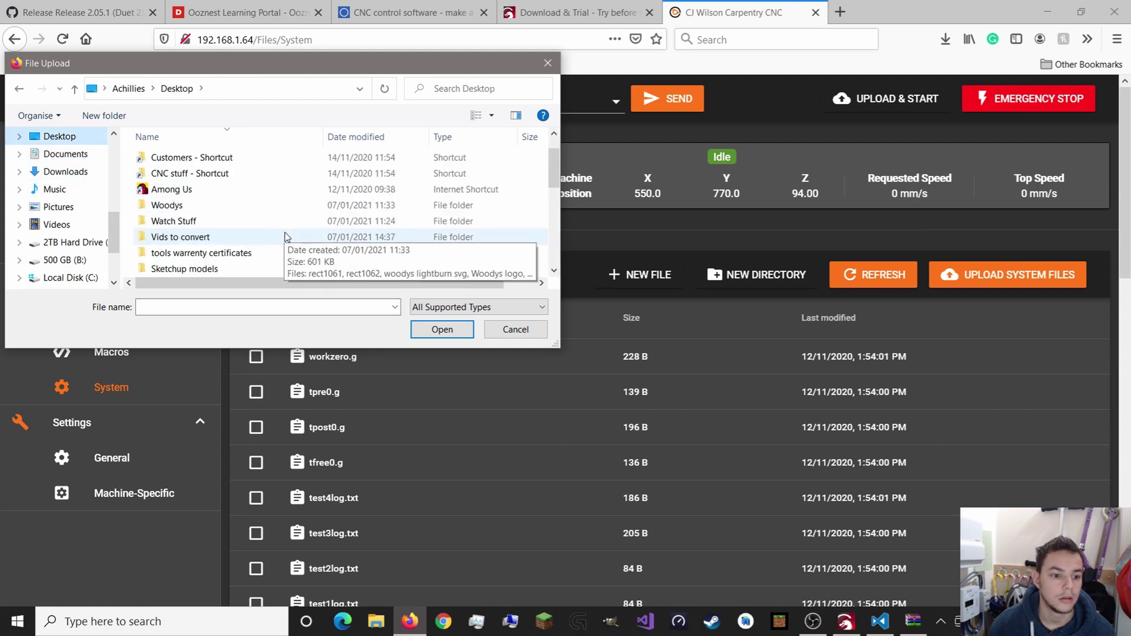
{"action": "scroll", "coordinate": [287, 236], "scroll_direction": "down", "scroll_amount": 2}
{"action": "scroll", "coordinate": [189, 271], "scroll_direction": "up", "scroll_amount": 5}
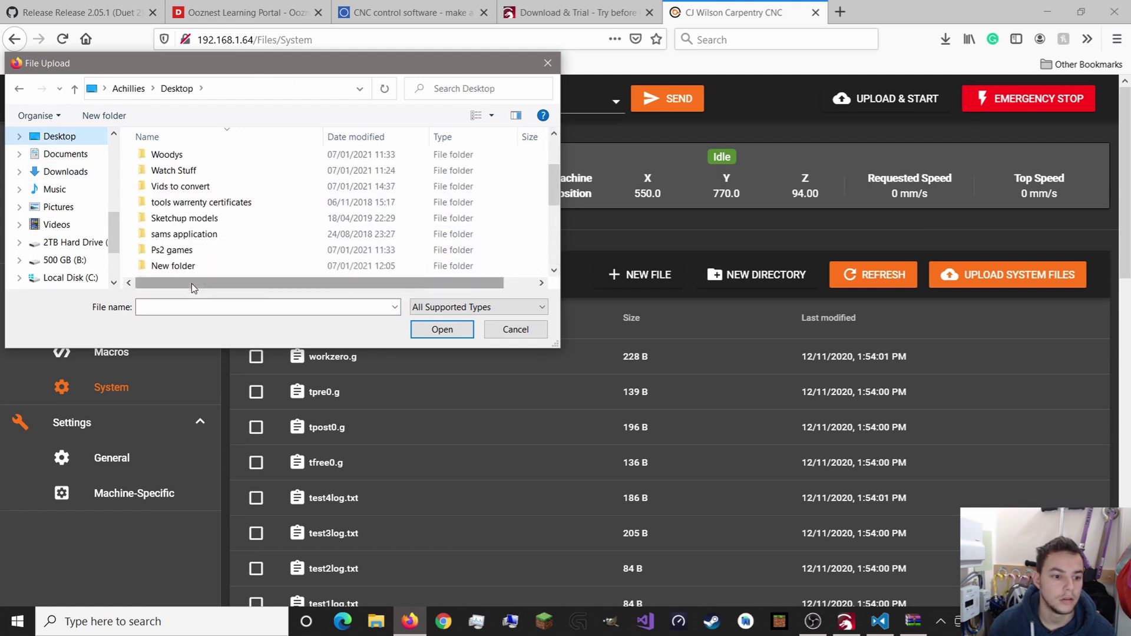
{"action": "scroll", "coordinate": [181, 261], "scroll_direction": "up", "scroll_amount": 1}
{"action": "left_click", "coordinate": [195, 175]}
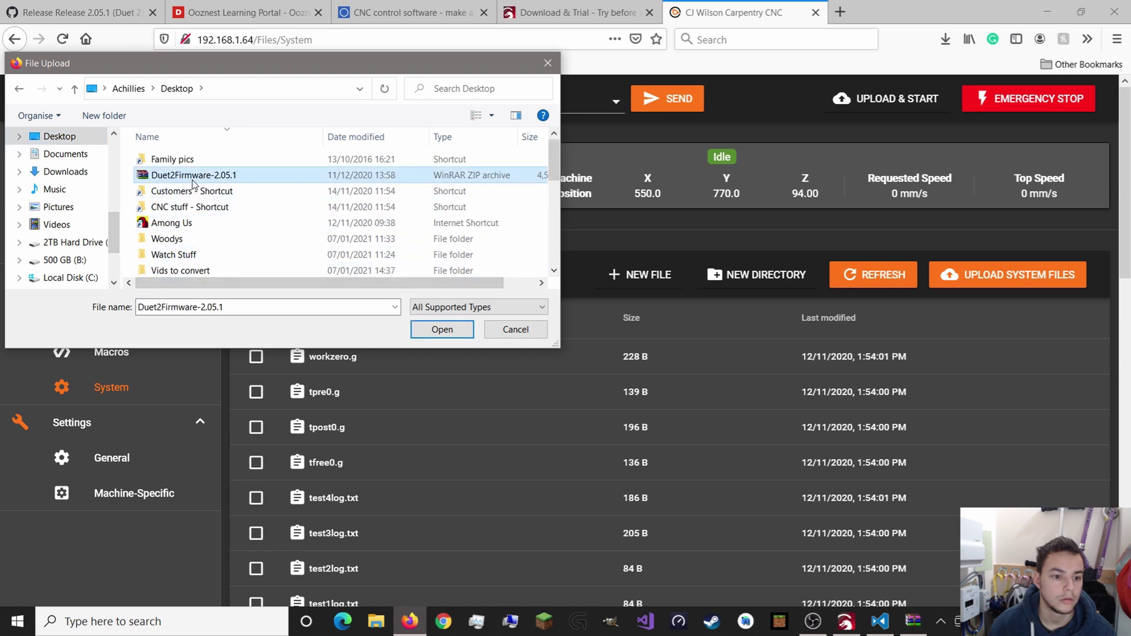
{"action": "left_click", "coordinate": [423, 331]}
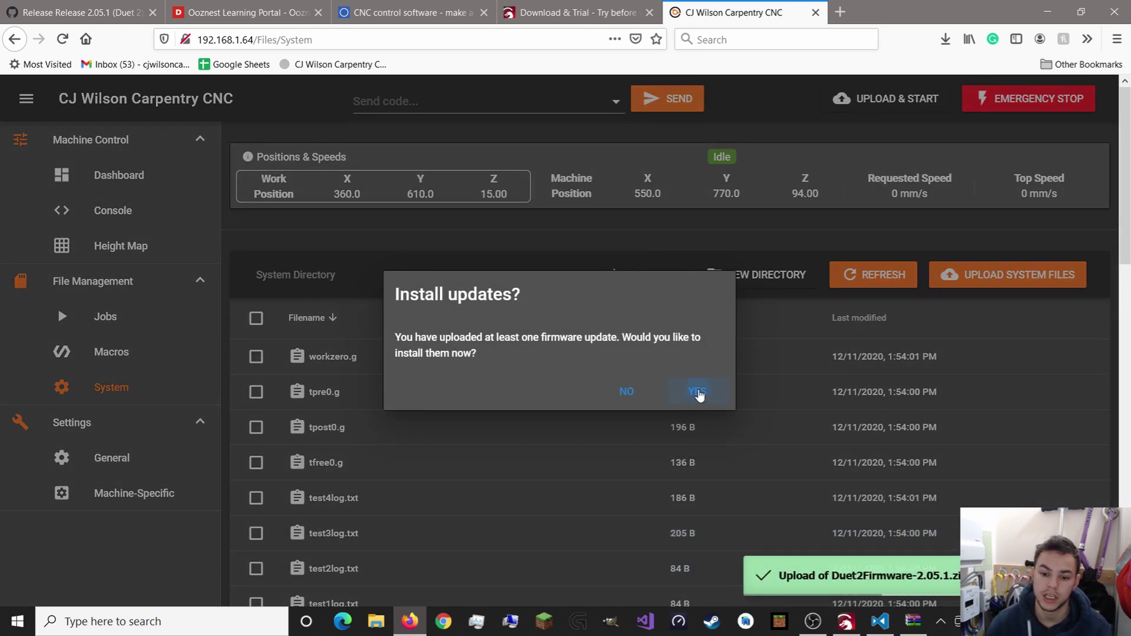
{"action": "left_click", "coordinate": [697, 393]}
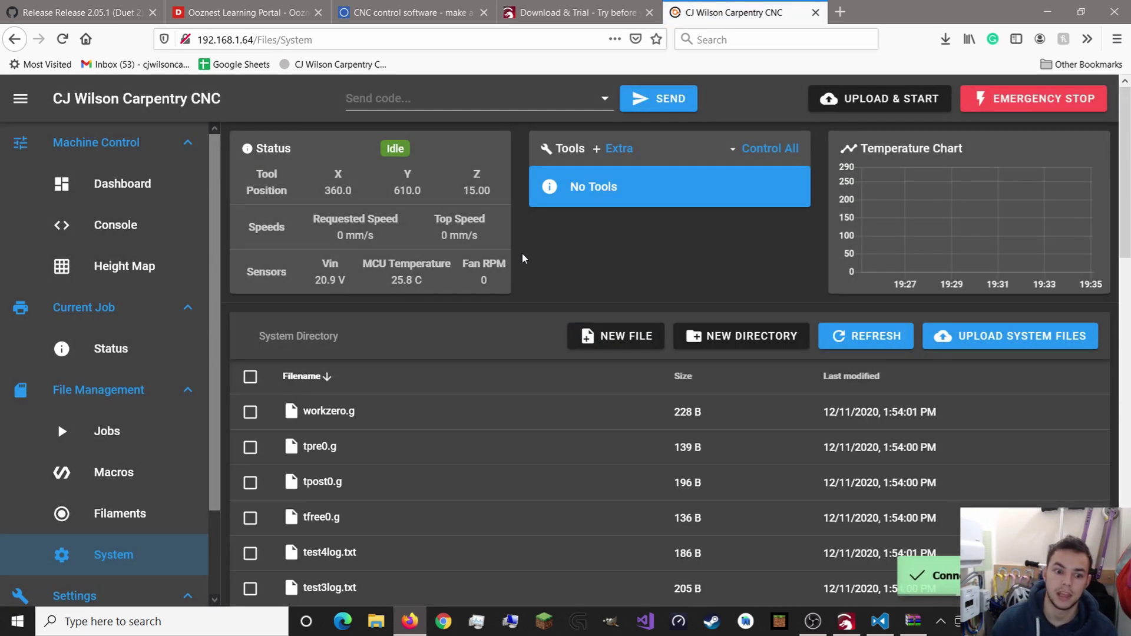
Look over the updated web interface, check the firmware version in the Machine-Specific settings and return to the system directory.
{"action": "scroll", "coordinate": [523, 260], "scroll_direction": "down", "scroll_amount": 12}
{"action": "scroll", "coordinate": [525, 263], "scroll_direction": "up", "scroll_amount": 12}
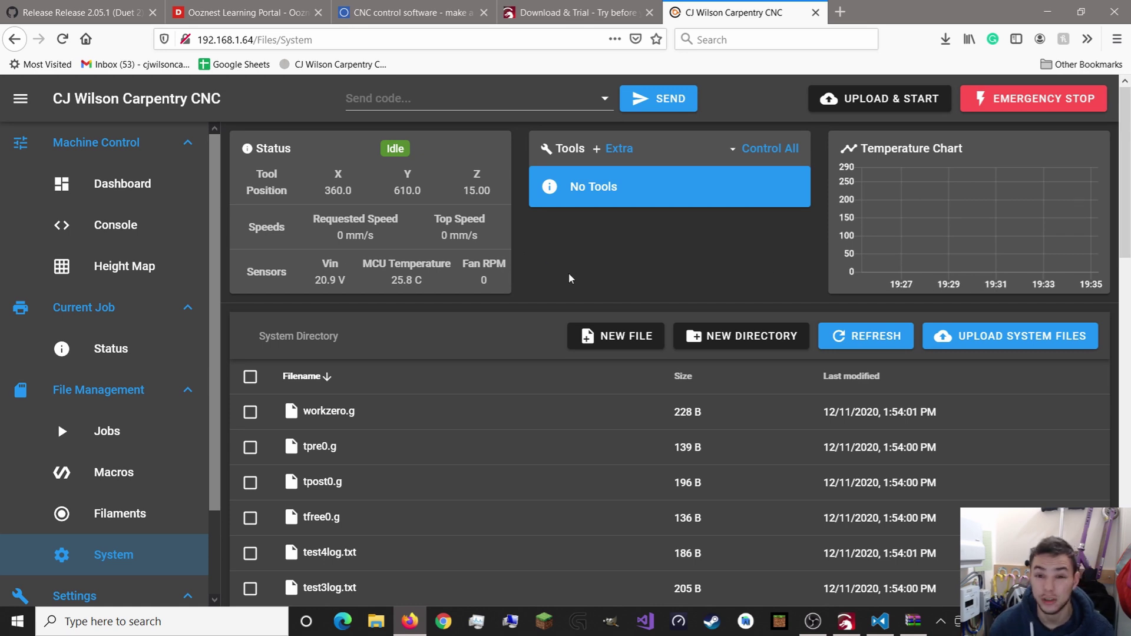
{"action": "scroll", "coordinate": [117, 336], "scroll_direction": "down", "scroll_amount": 3}
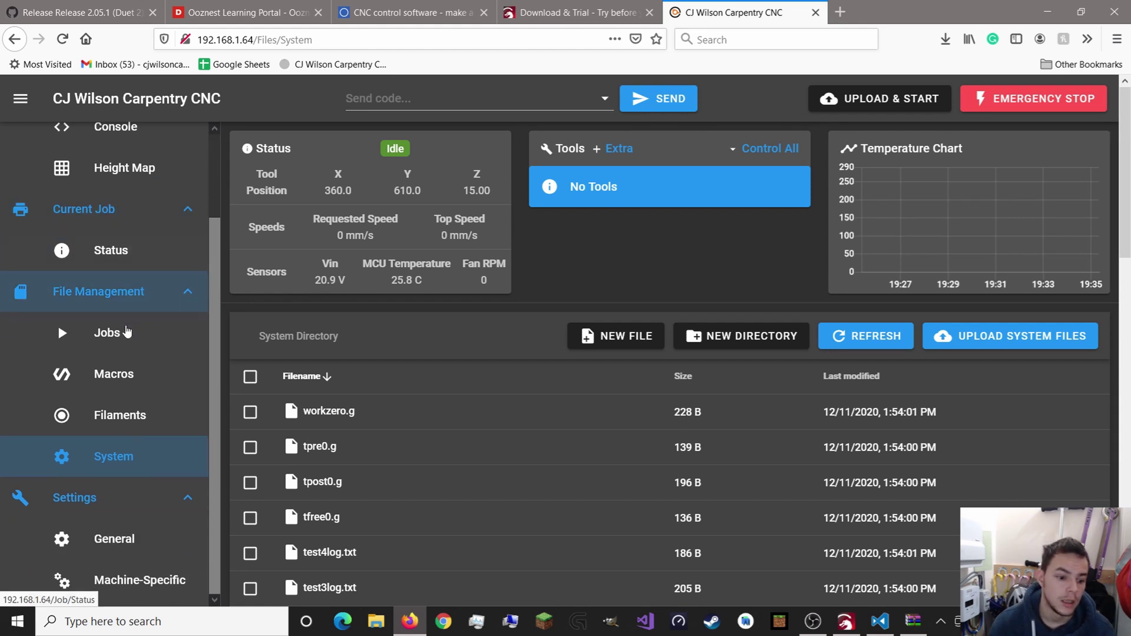
{"action": "left_click", "coordinate": [142, 537]}
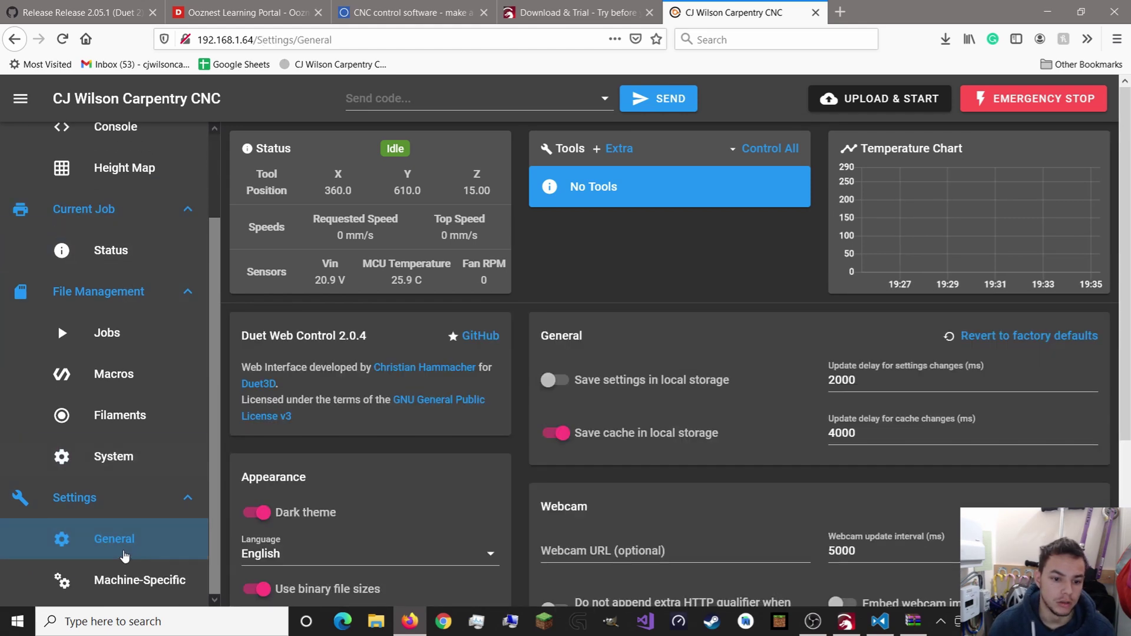
{"action": "left_click", "coordinate": [148, 581]}
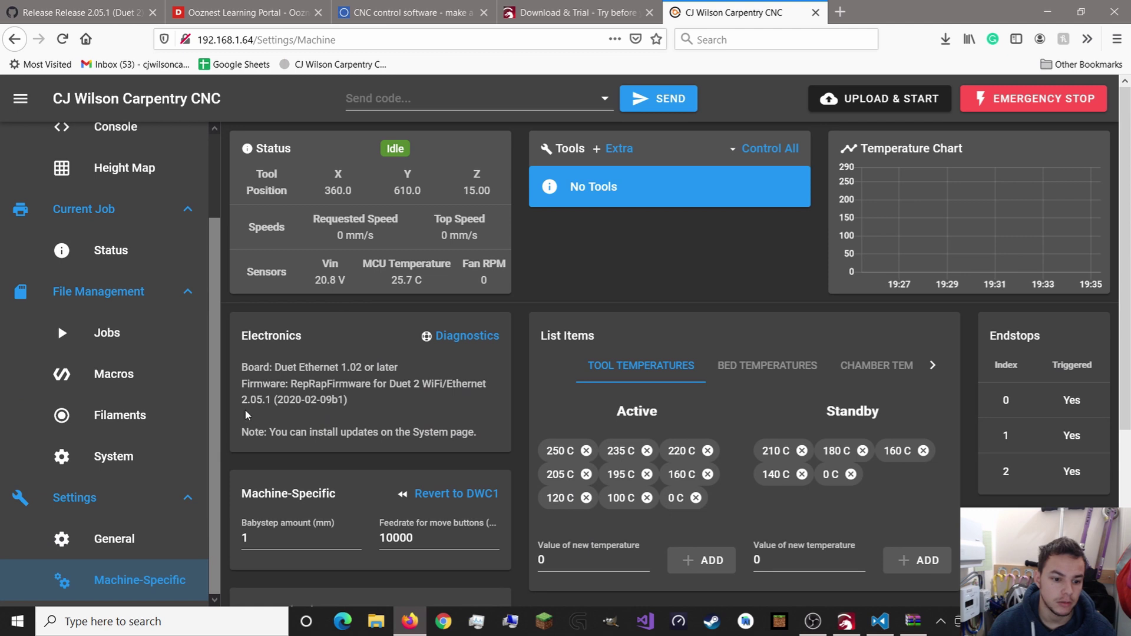
{"action": "left_click_drag", "start_coordinate": [241, 403], "coordinate": [264, 401]}
{"action": "left_click", "coordinate": [278, 421]}
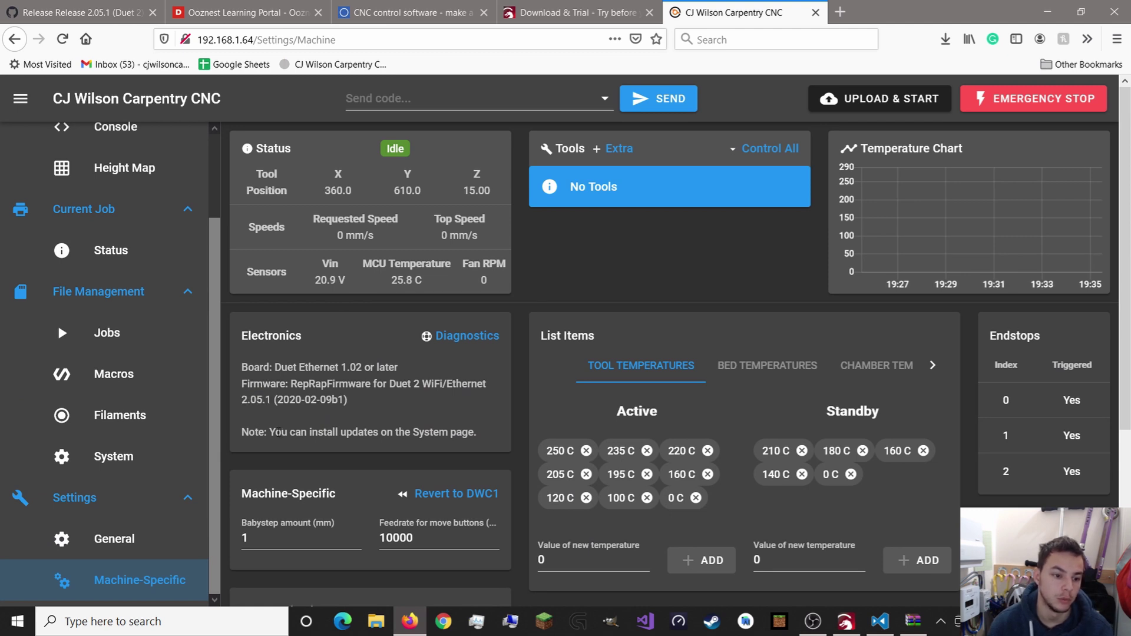
{"action": "left_click", "coordinate": [136, 456]}
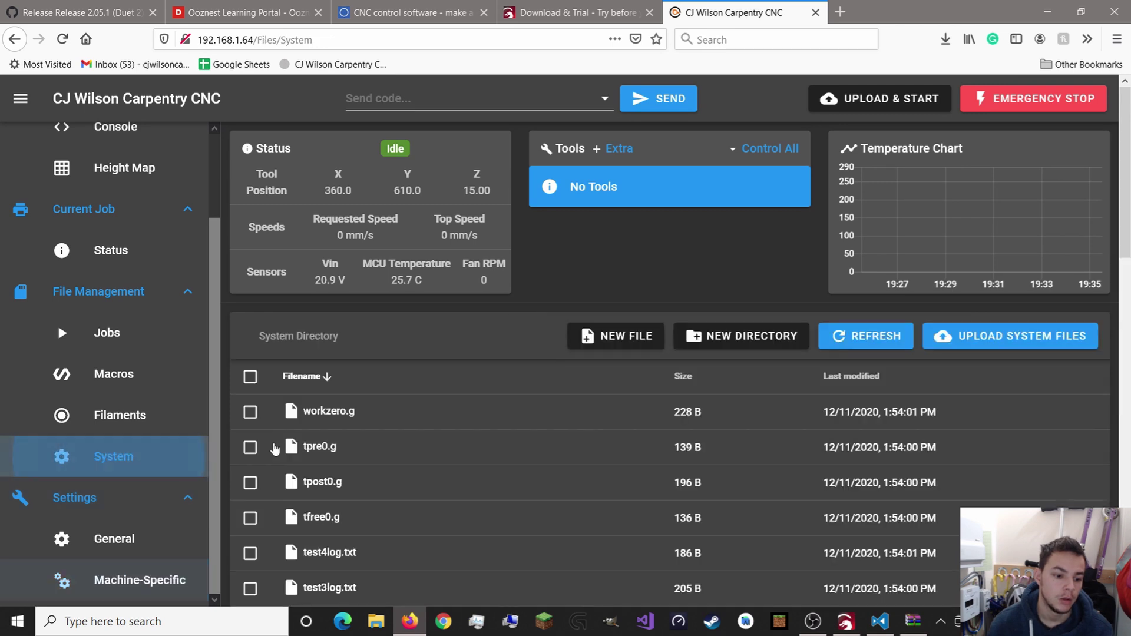
Open WorkBee Firmware Releases on the Ooznest Learning Portal and download the full WorkBee-Firmware-v1.0.7 package as a saved file.
{"action": "left_click", "coordinate": [215, 11]}
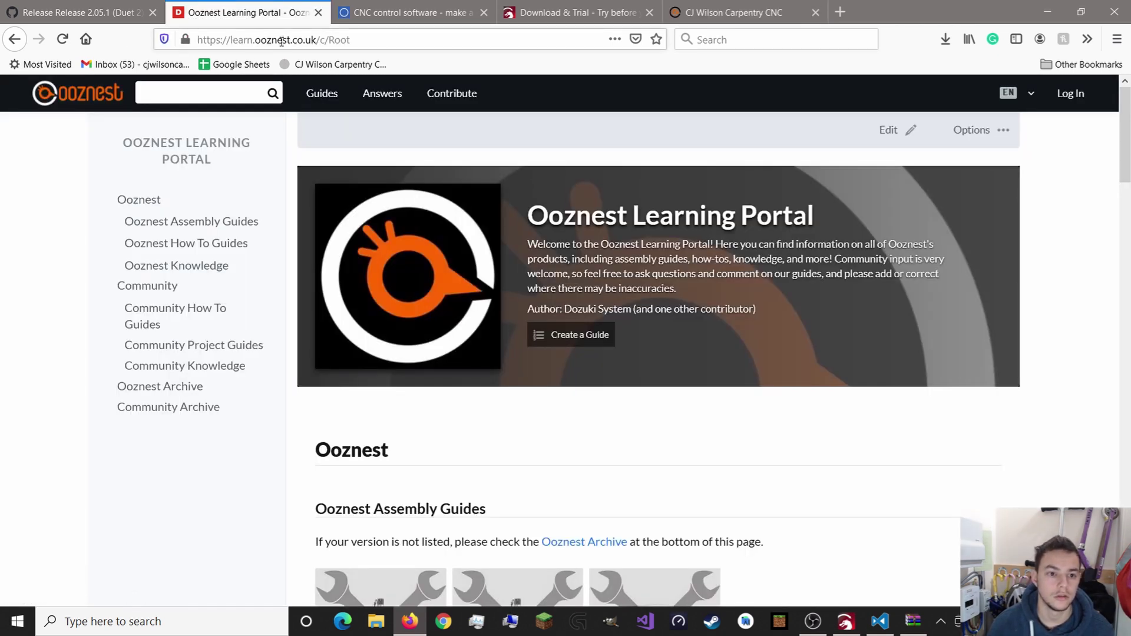
{"action": "scroll", "coordinate": [390, 177], "scroll_direction": "down", "scroll_amount": 6}
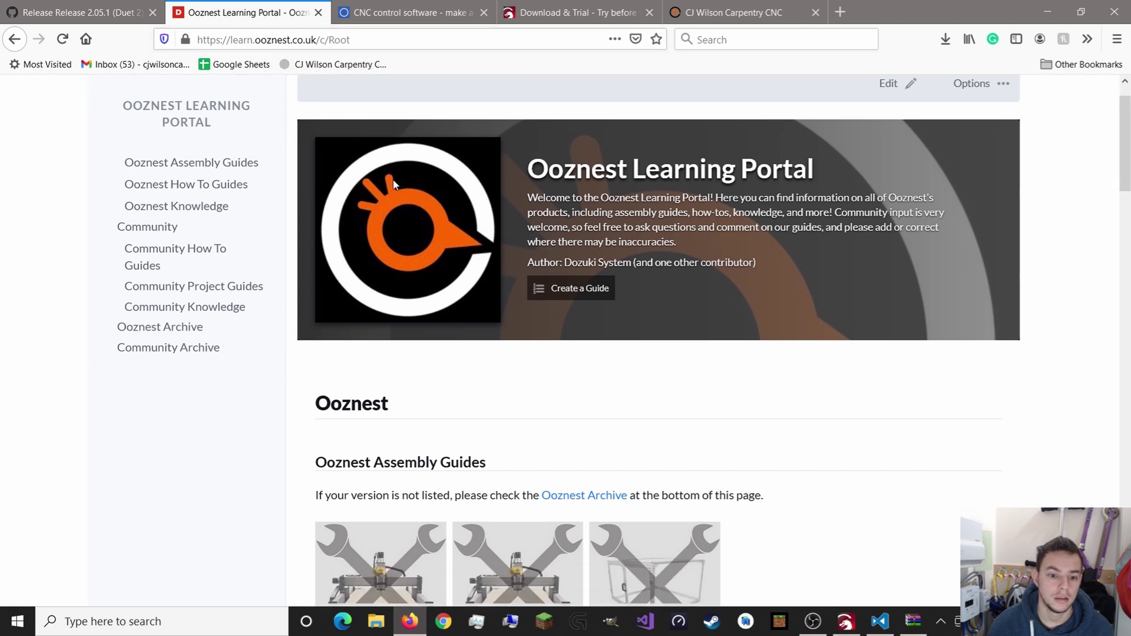
{"action": "scroll", "coordinate": [658, 333], "scroll_direction": "down", "scroll_amount": 5}
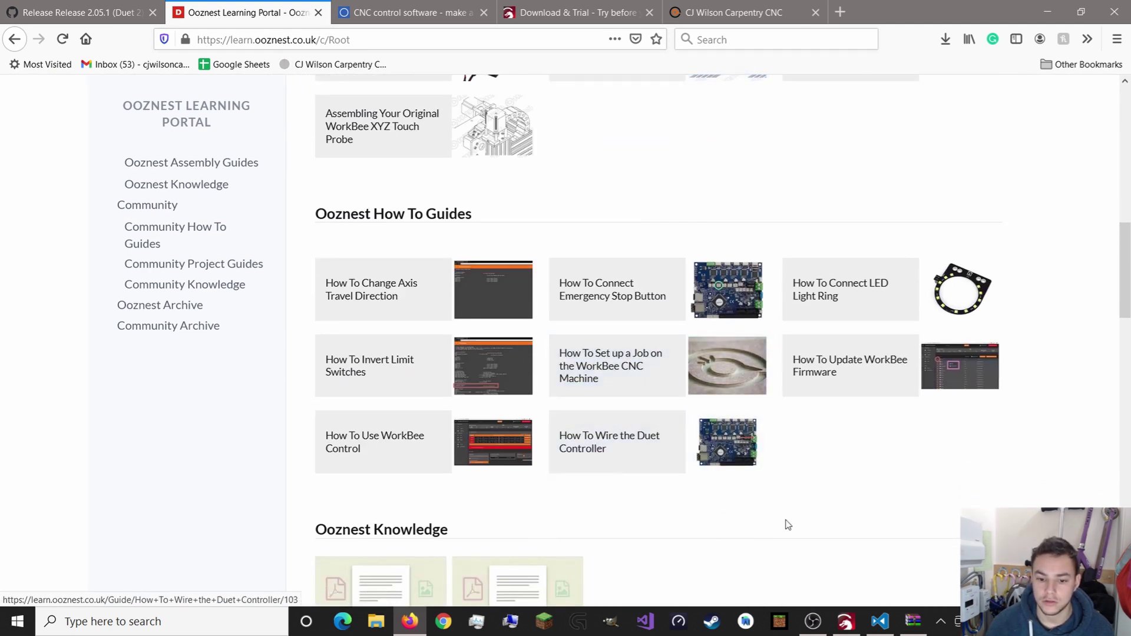
{"action": "scroll", "coordinate": [786, 524], "scroll_direction": "down", "scroll_amount": 4}
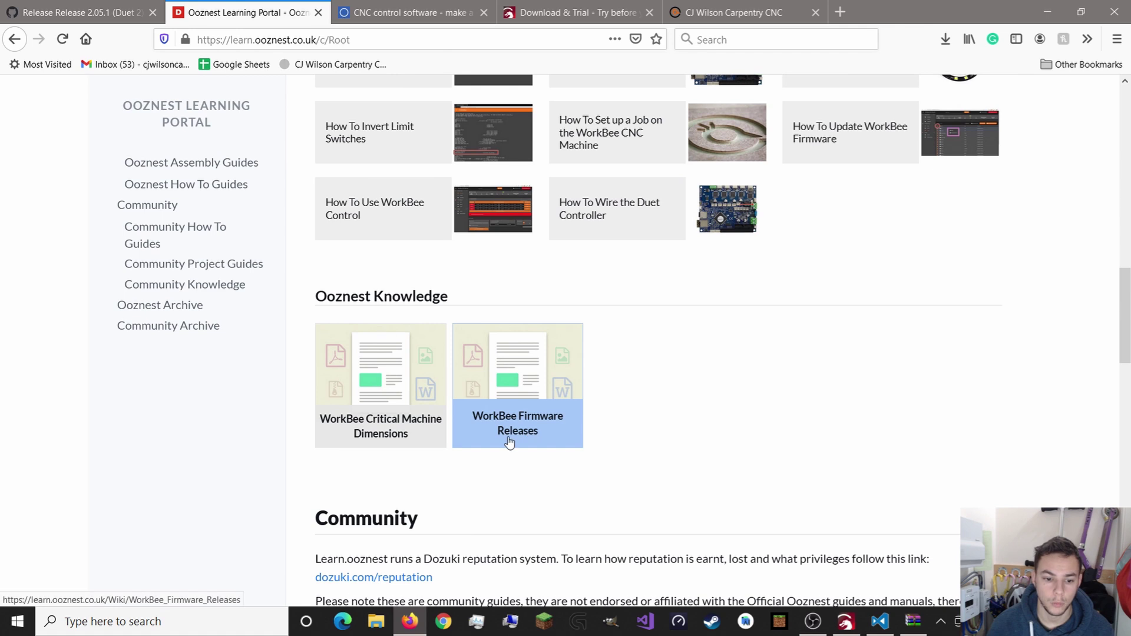
{"action": "left_click", "coordinate": [524, 433]}
{"action": "scroll", "coordinate": [652, 434], "scroll_direction": "down", "scroll_amount": 1}
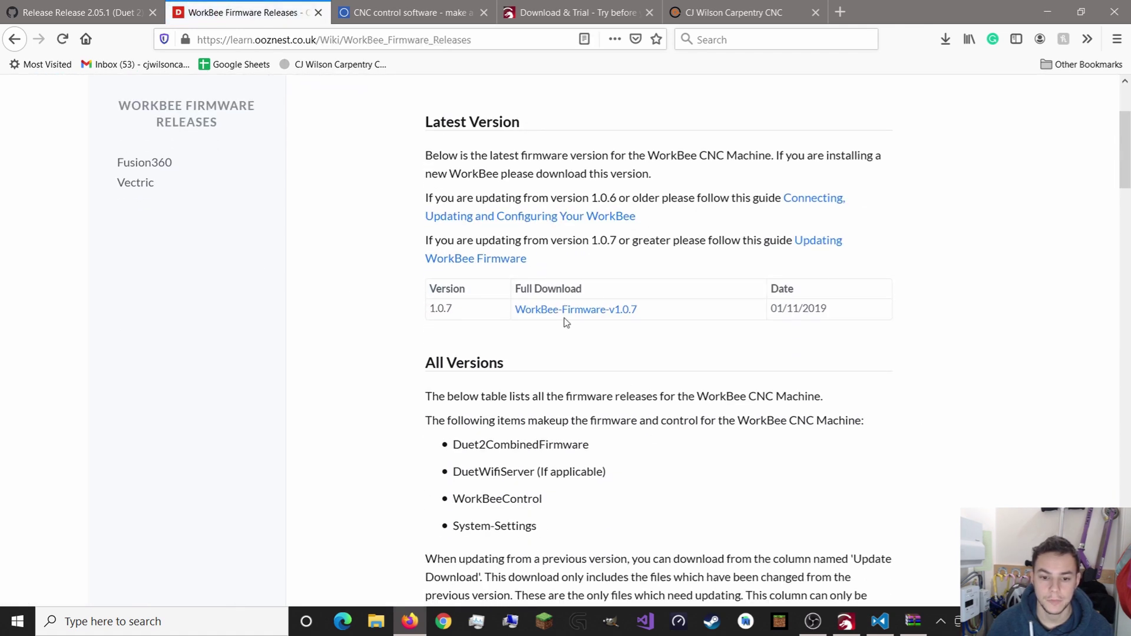
{"action": "left_click", "coordinate": [559, 311]}
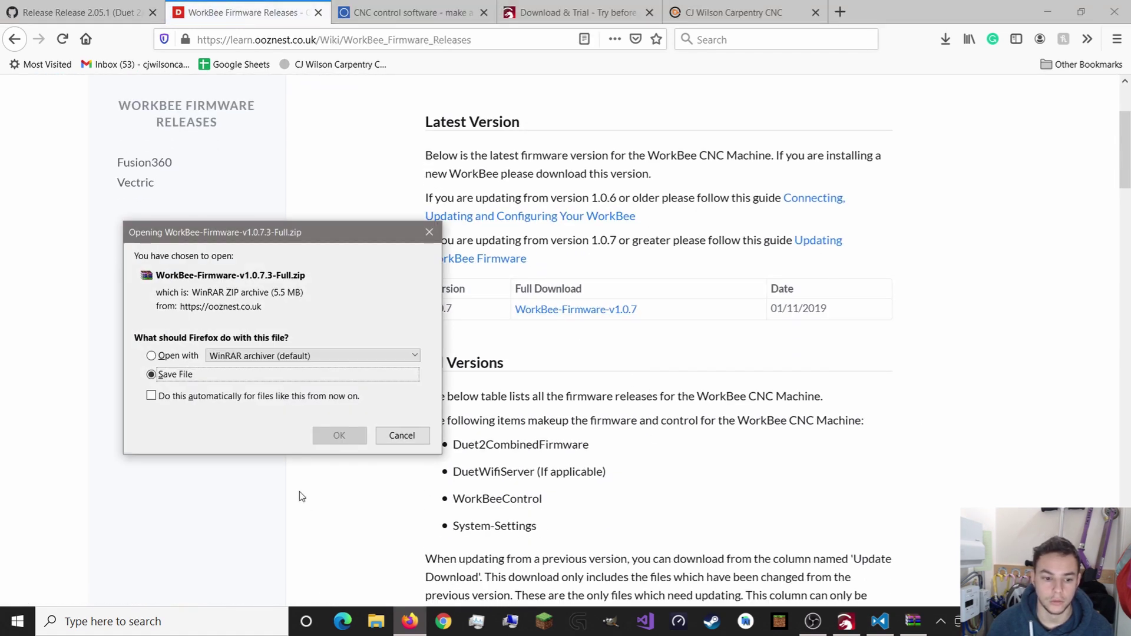
{"action": "left_click", "coordinate": [330, 439]}
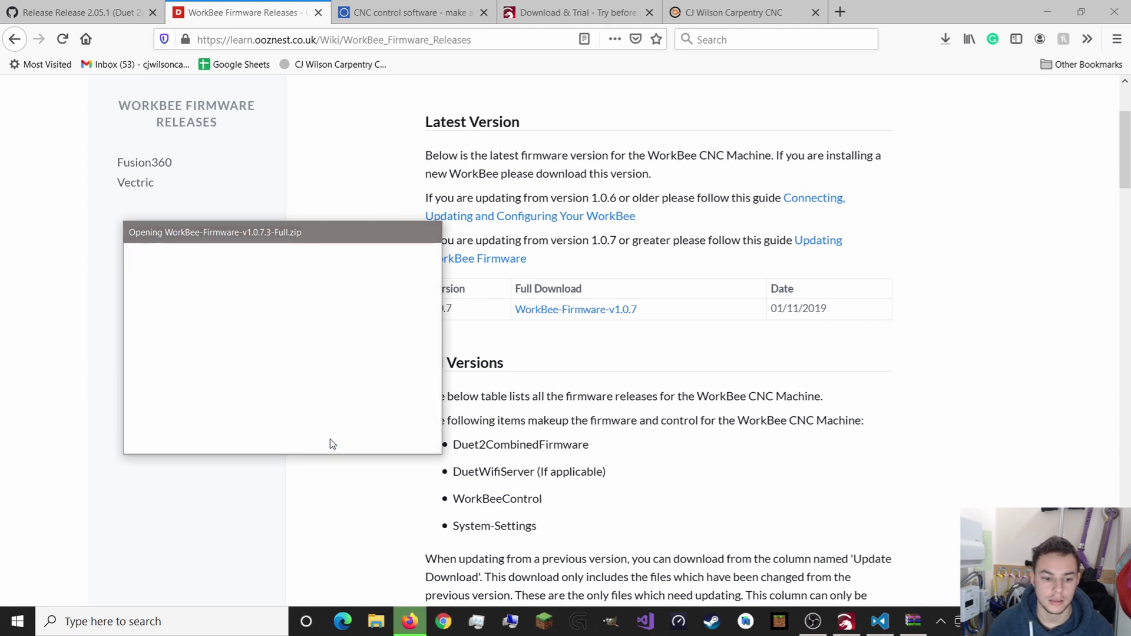
Shrink the Firefox window, place the downloaded WorkBee-Firmware-v1.0.7.3-Full(1) archive on the desktop and close Firefox.
{"action": "double_click", "coordinate": [1022, 15]}
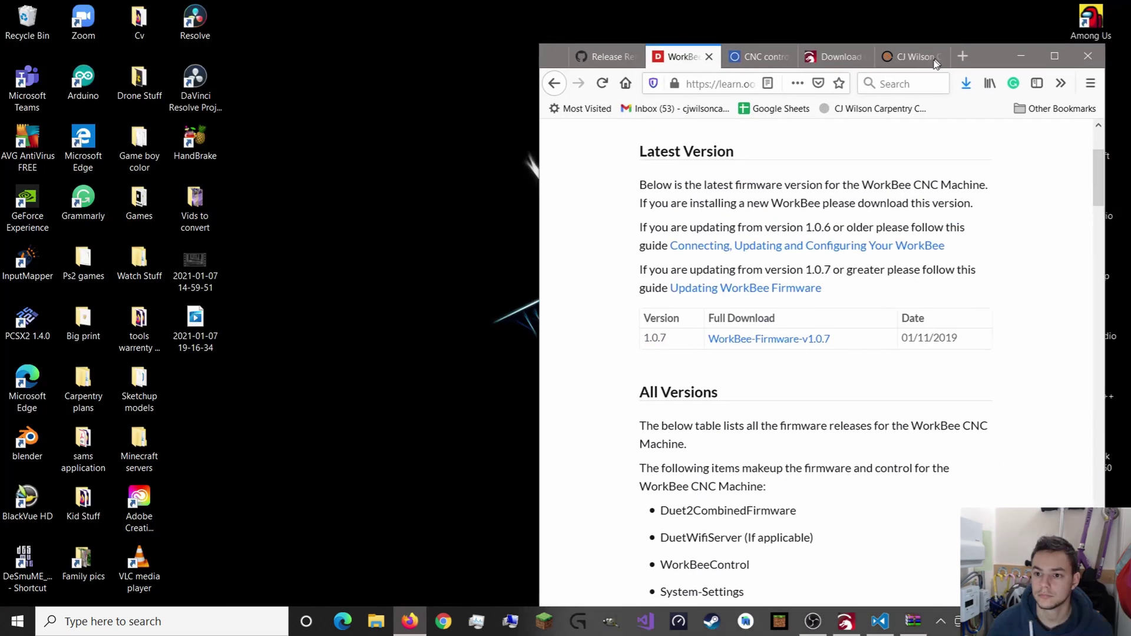
{"action": "left_click", "coordinate": [914, 99]}
{"action": "left_click_drag", "start_coordinate": [811, 152], "coordinate": [420, 199]}
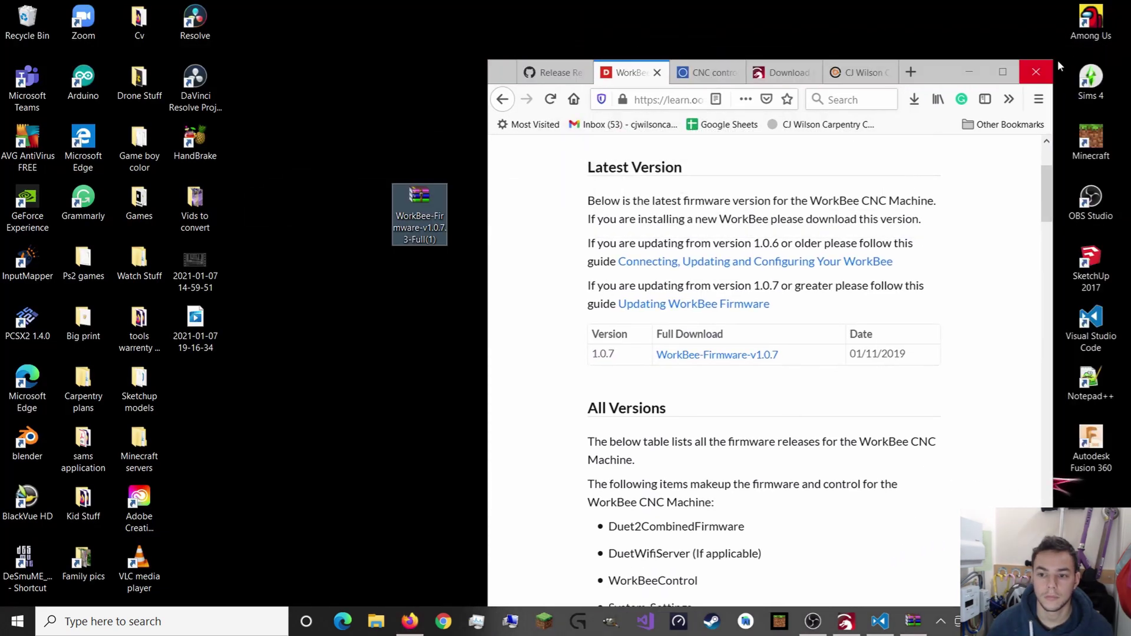
{"action": "left_click", "coordinate": [1035, 71]}
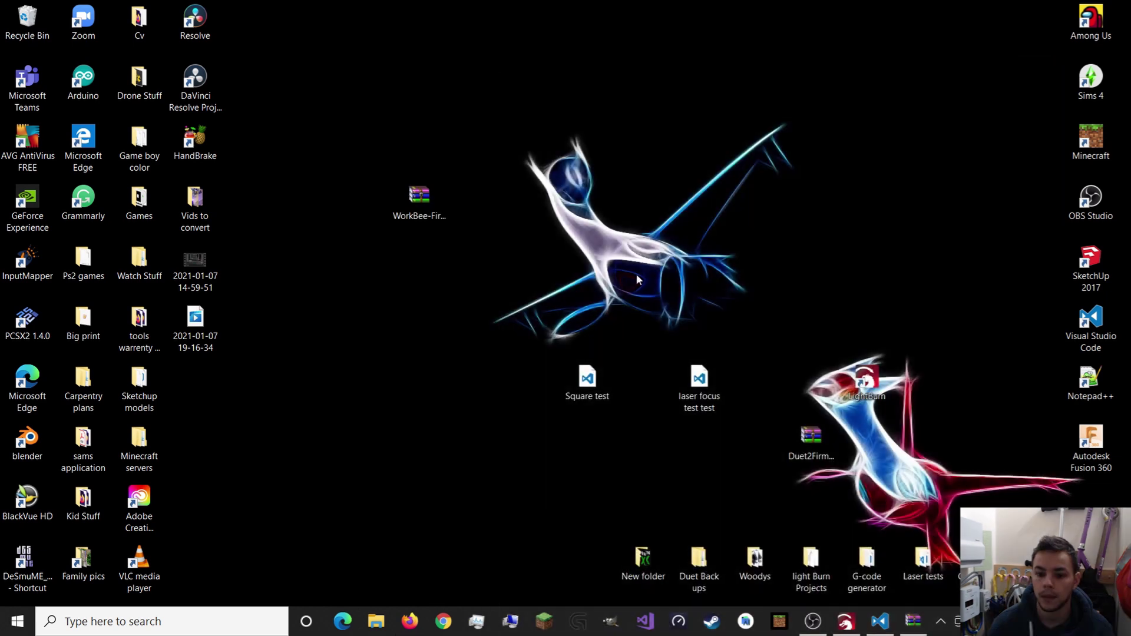
Open the CNC controller page in Firefox, minimize it and place the WorkBee-Firmware archive directly above Duet2Firmware on the desktop.
{"action": "left_click", "coordinate": [409, 621]}
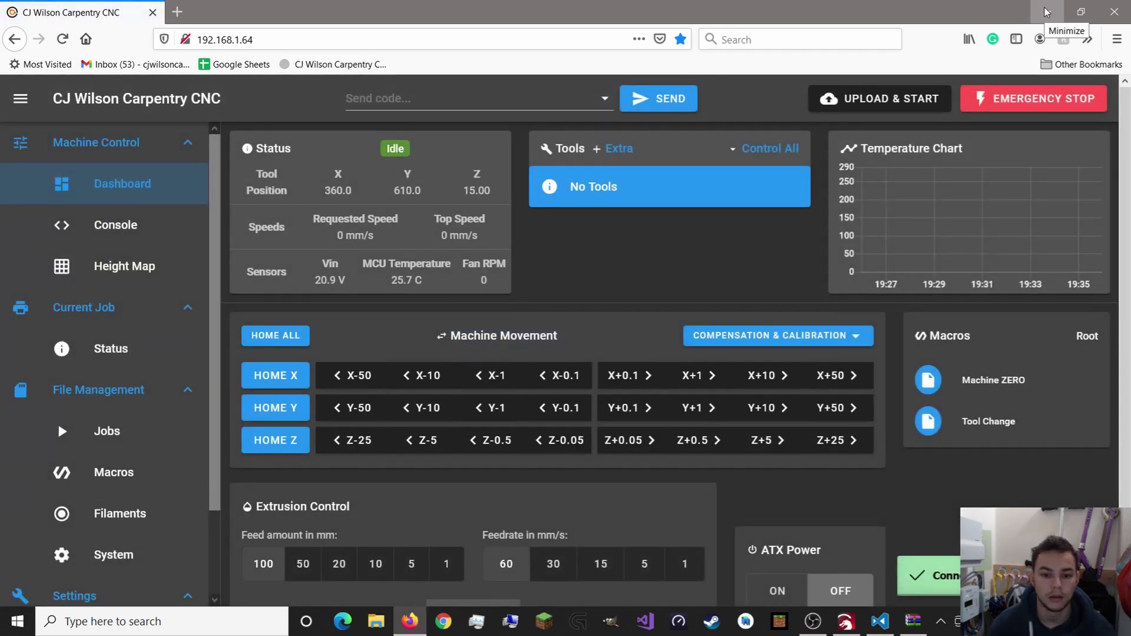
{"action": "left_click", "coordinate": [1046, 12]}
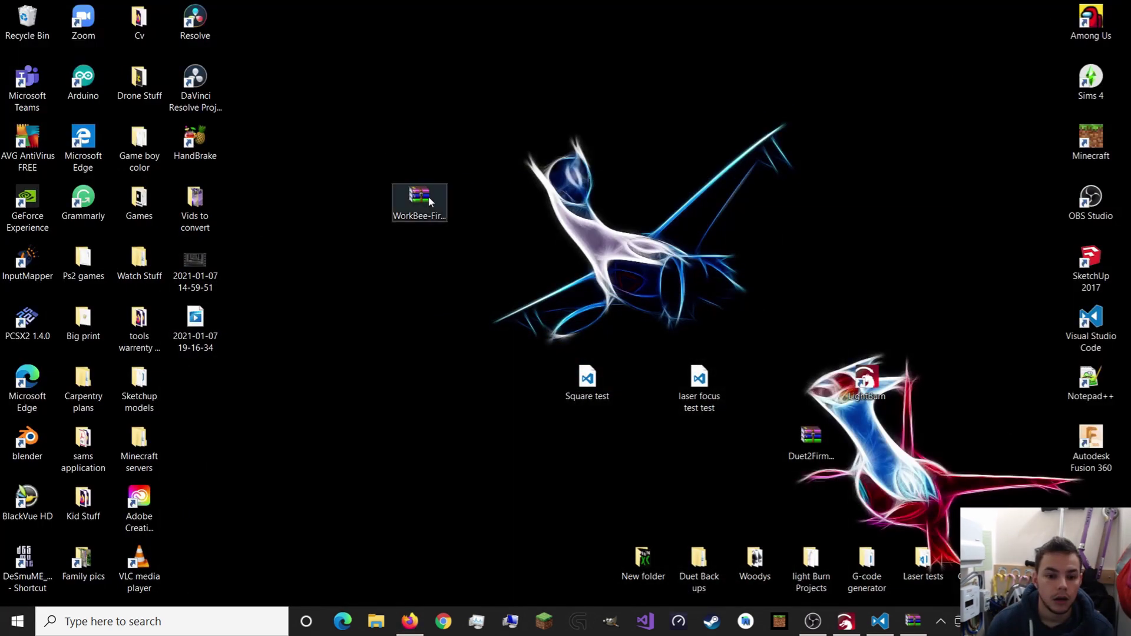
{"action": "left_click_drag", "start_coordinate": [429, 200], "coordinate": [733, 334]}
{"action": "left_click_drag", "start_coordinate": [800, 357], "coordinate": [801, 358]}
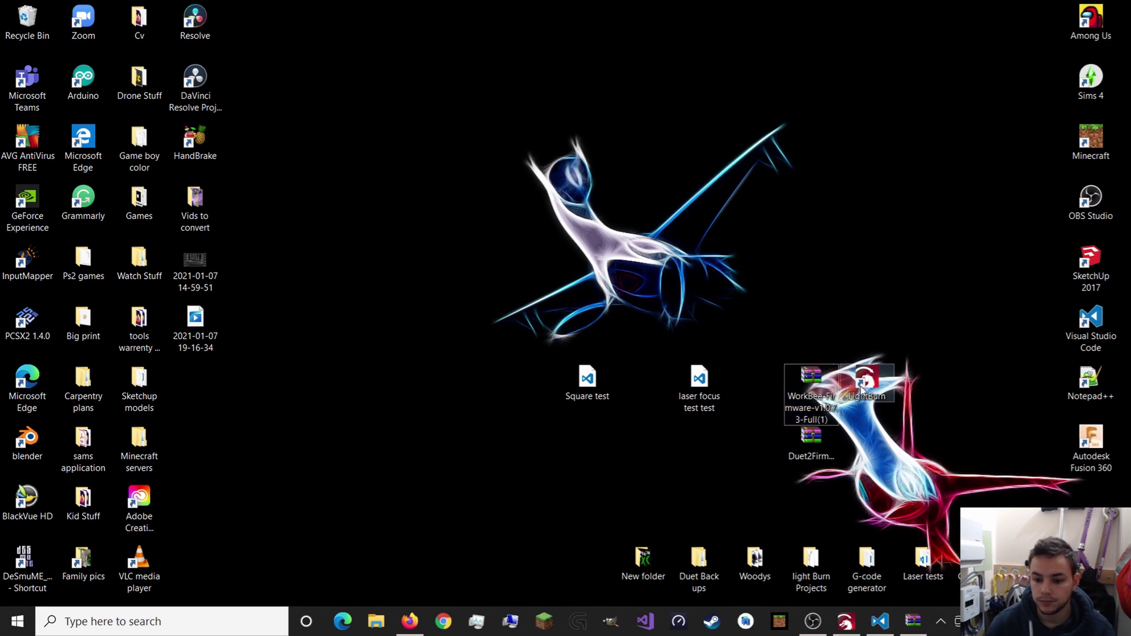
Open the WorkBee-Firmware-v1.0.7.3-Full(1) archive, extract WorkBeeControl-Duet2.zip to the desktop and close the archive.
{"action": "double_click", "coordinate": [813, 382]}
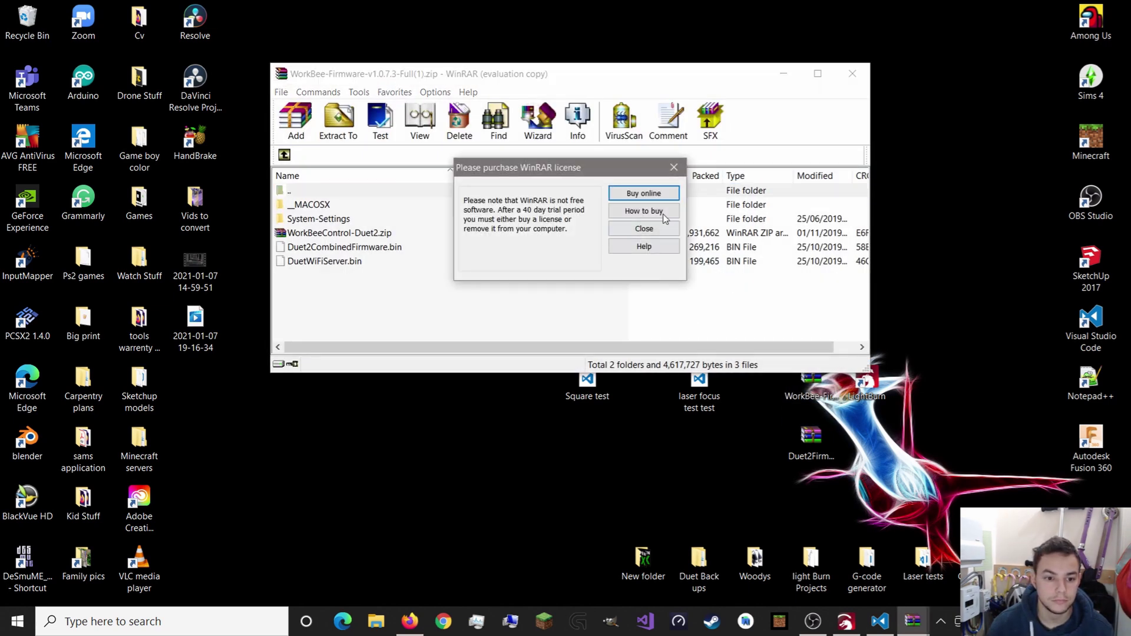
{"action": "left_click", "coordinate": [673, 167]}
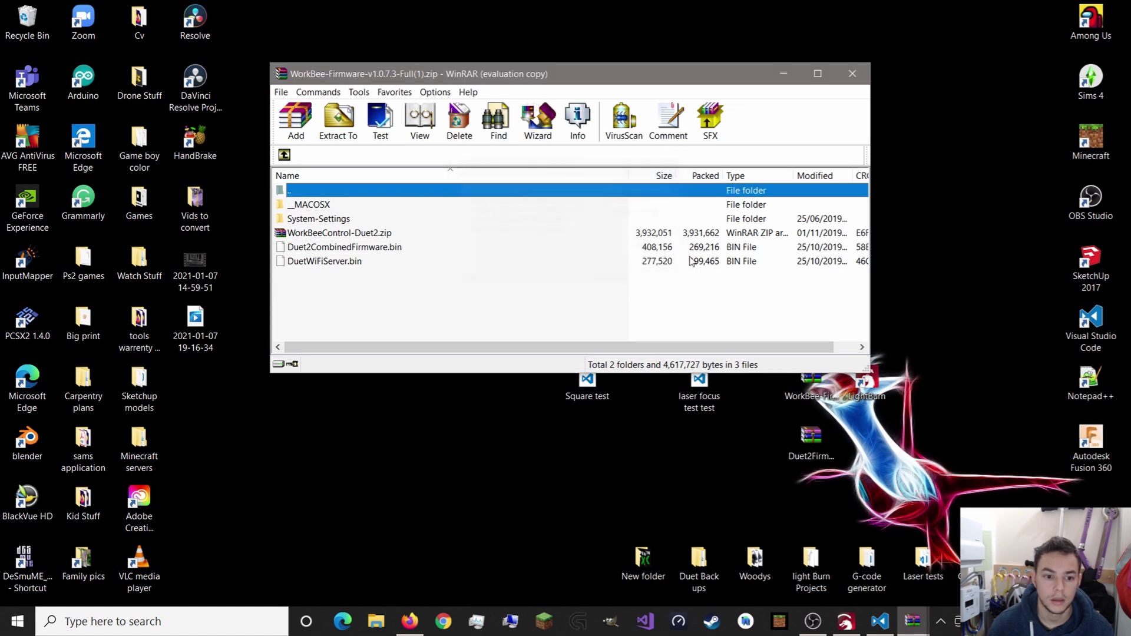
{"action": "left_click", "coordinate": [393, 234]}
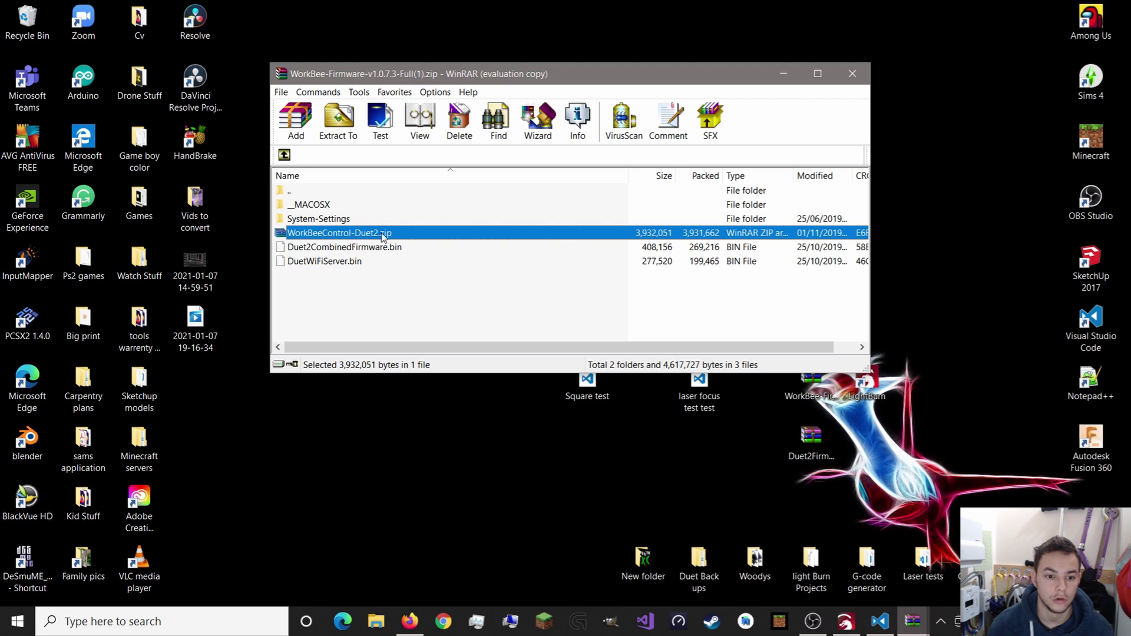
{"action": "left_click_drag", "start_coordinate": [410, 234], "coordinate": [494, 460]}
{"action": "left_click", "coordinate": [852, 73]}
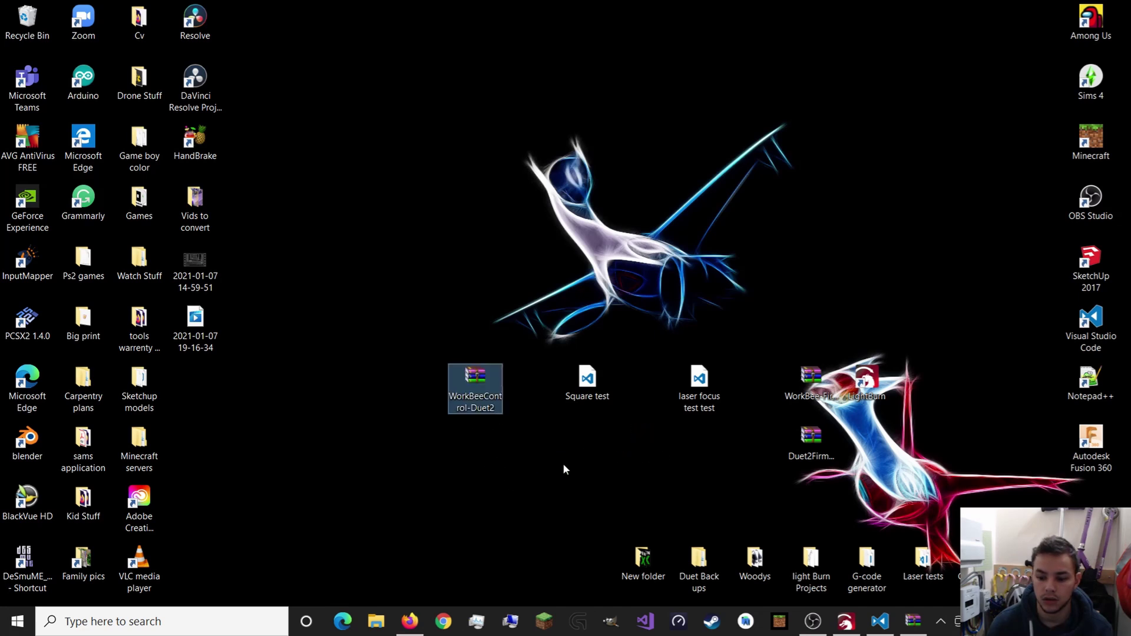
Return to Firefox and upload WorkBeeControl-Duet2 from the desktop to the CNC controller's system directory.
{"action": "left_click", "coordinate": [410, 621]}
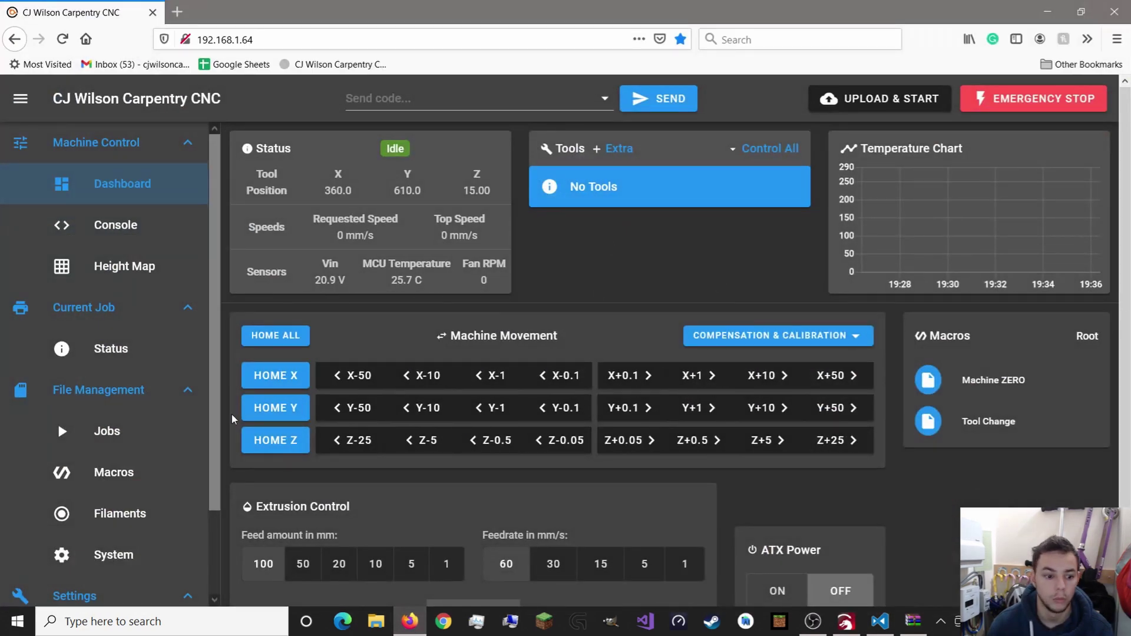
{"action": "scroll", "coordinate": [151, 442], "scroll_direction": "down", "scroll_amount": 2}
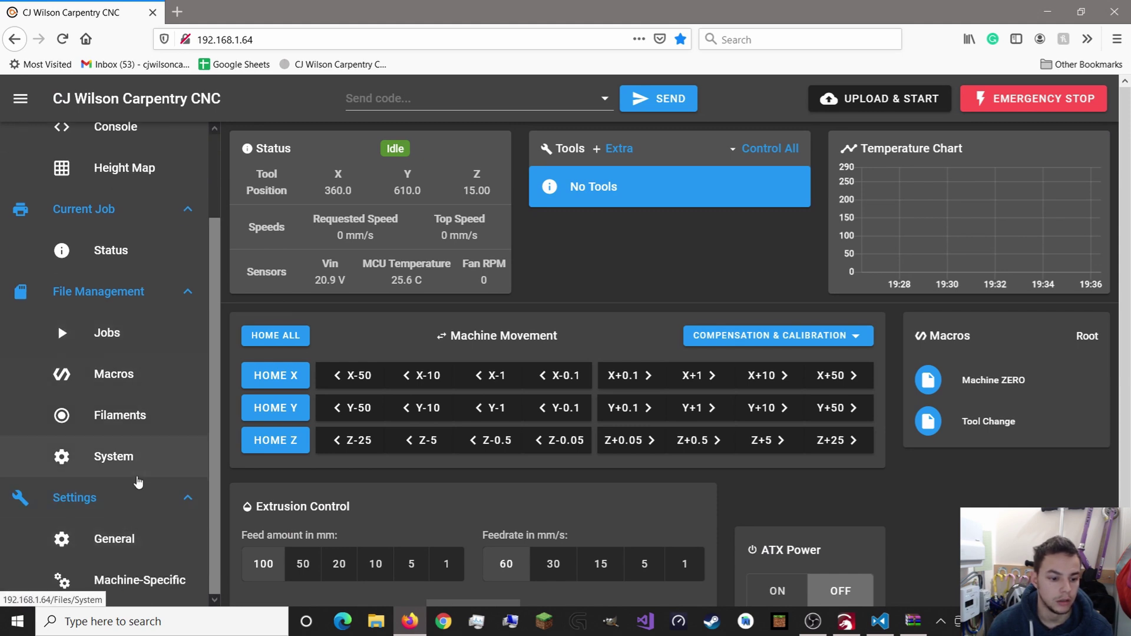
{"action": "left_click", "coordinate": [138, 478]}
{"action": "left_click", "coordinate": [1010, 337]}
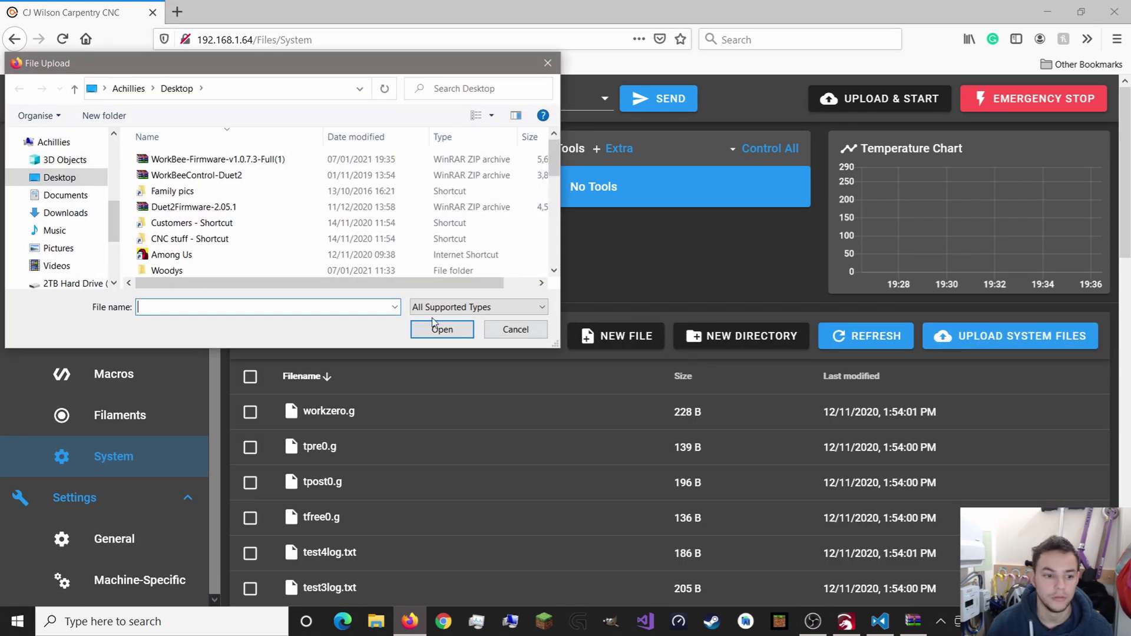
{"action": "scroll", "coordinate": [234, 218], "scroll_direction": "down", "scroll_amount": 5}
{"action": "scroll", "coordinate": [231, 225], "scroll_direction": "up", "scroll_amount": 5}
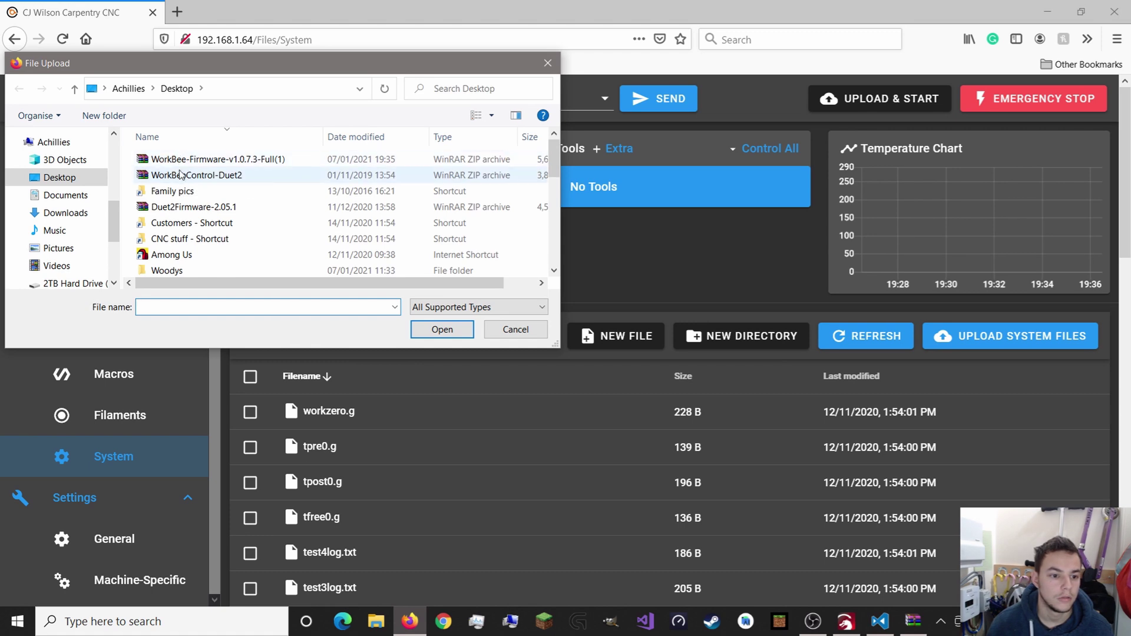
{"action": "left_click", "coordinate": [181, 174]}
{"action": "left_click", "coordinate": [468, 332]}
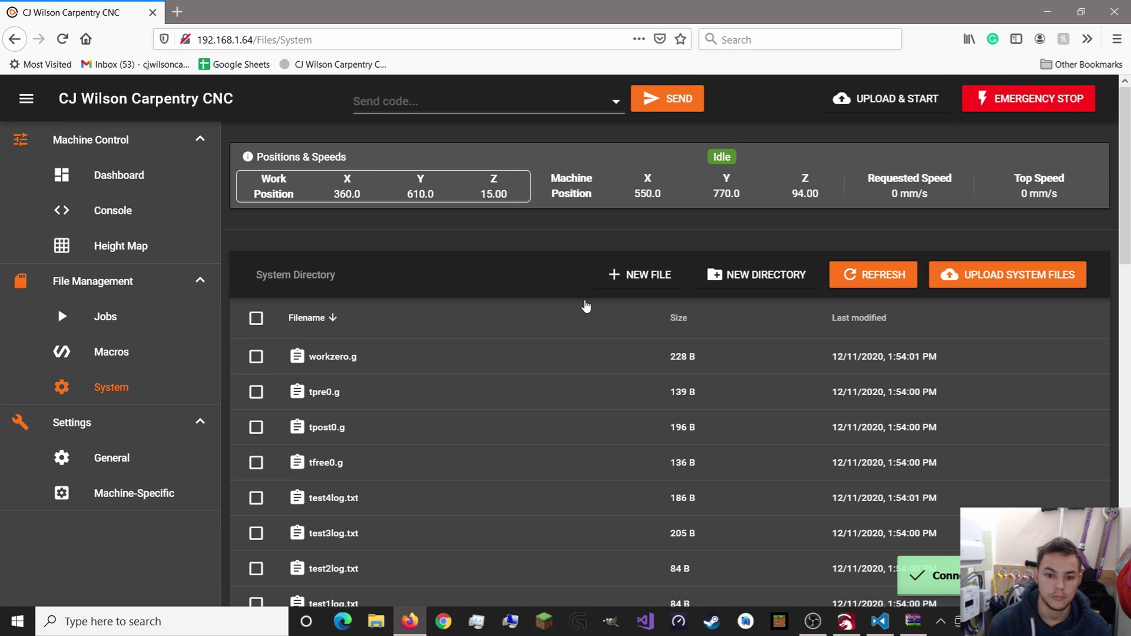
Look over the WorkBee dashboard, then check the firmware version and touch probe options in the Machine-Specific settings.
{"action": "left_click", "coordinate": [117, 175]}
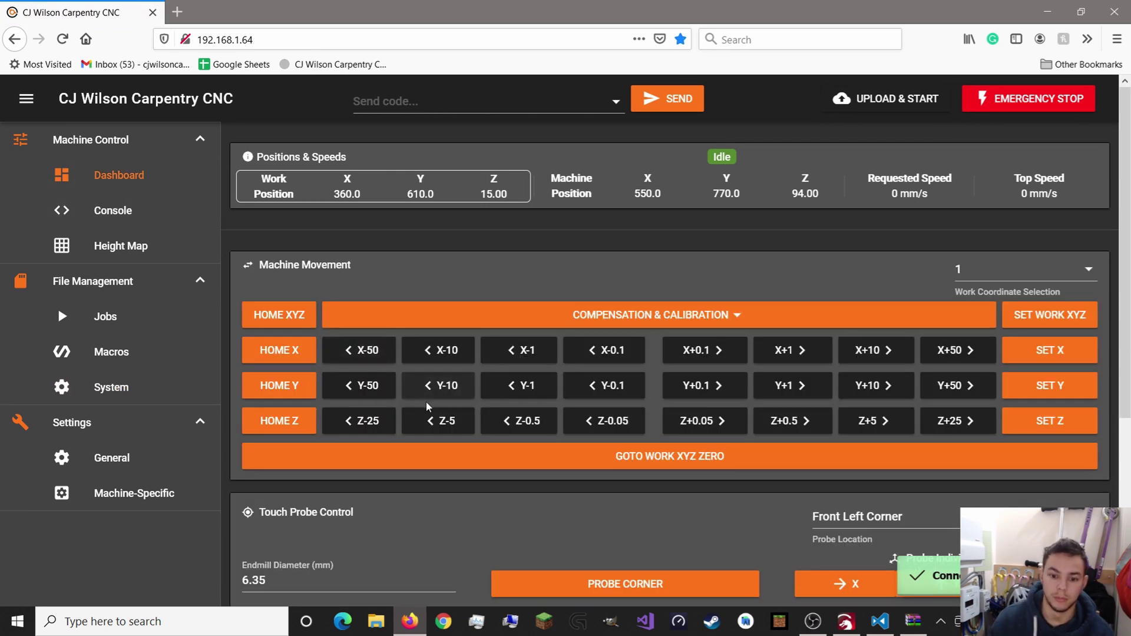
{"action": "scroll", "coordinate": [428, 407], "scroll_direction": "down", "scroll_amount": 5}
{"action": "scroll", "coordinate": [418, 406], "scroll_direction": "up", "scroll_amount": 5}
{"action": "left_click", "coordinate": [134, 493]}
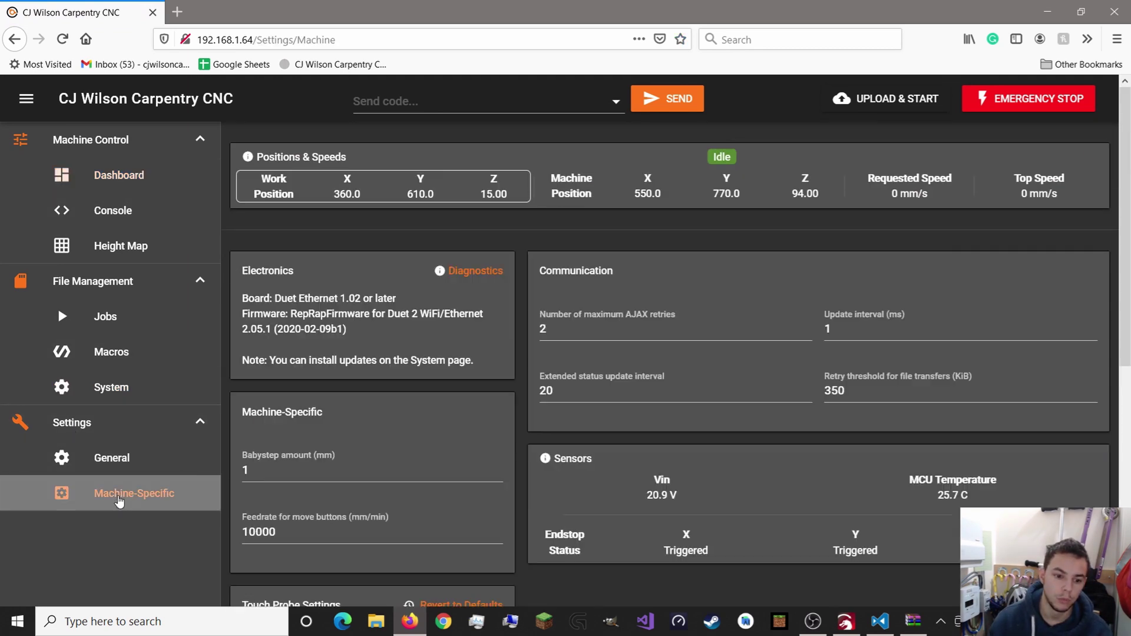
{"action": "triple_click", "coordinate": [258, 332]}
{"action": "left_click", "coordinate": [269, 355]}
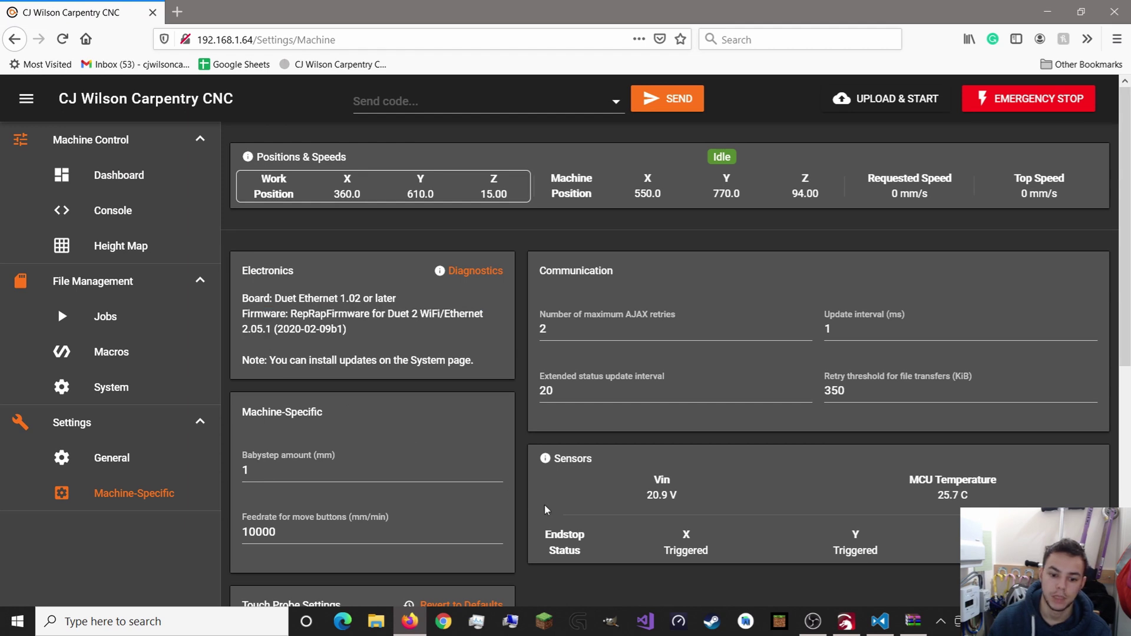
{"action": "scroll", "coordinate": [519, 510], "scroll_direction": "down", "scroll_amount": 4}
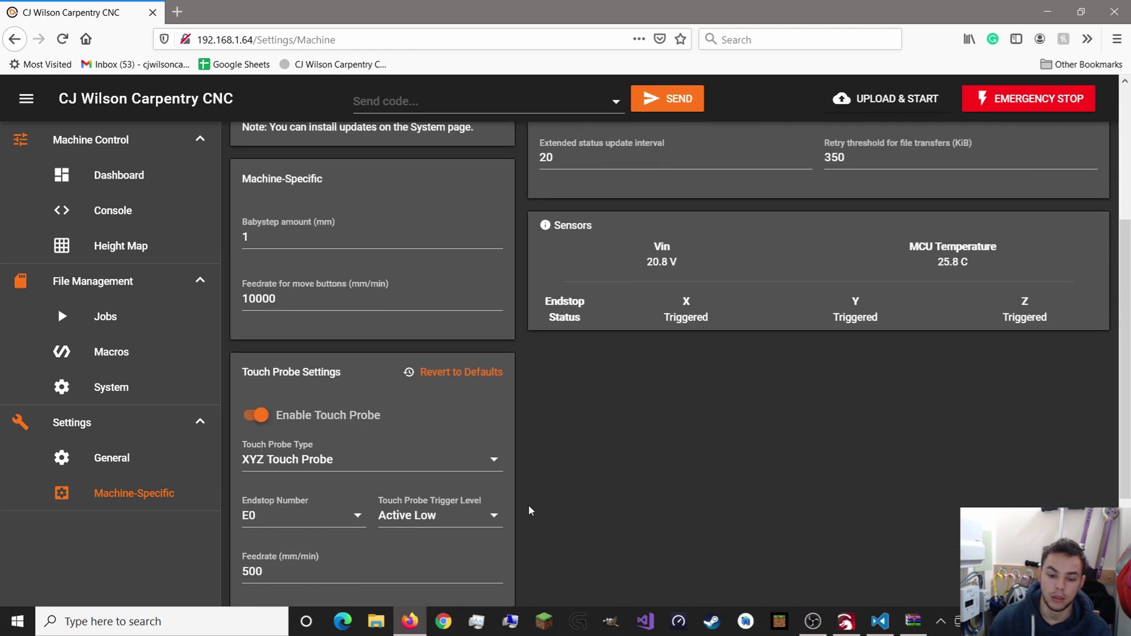
{"action": "scroll", "coordinate": [529, 510], "scroll_direction": "up", "scroll_amount": 4}
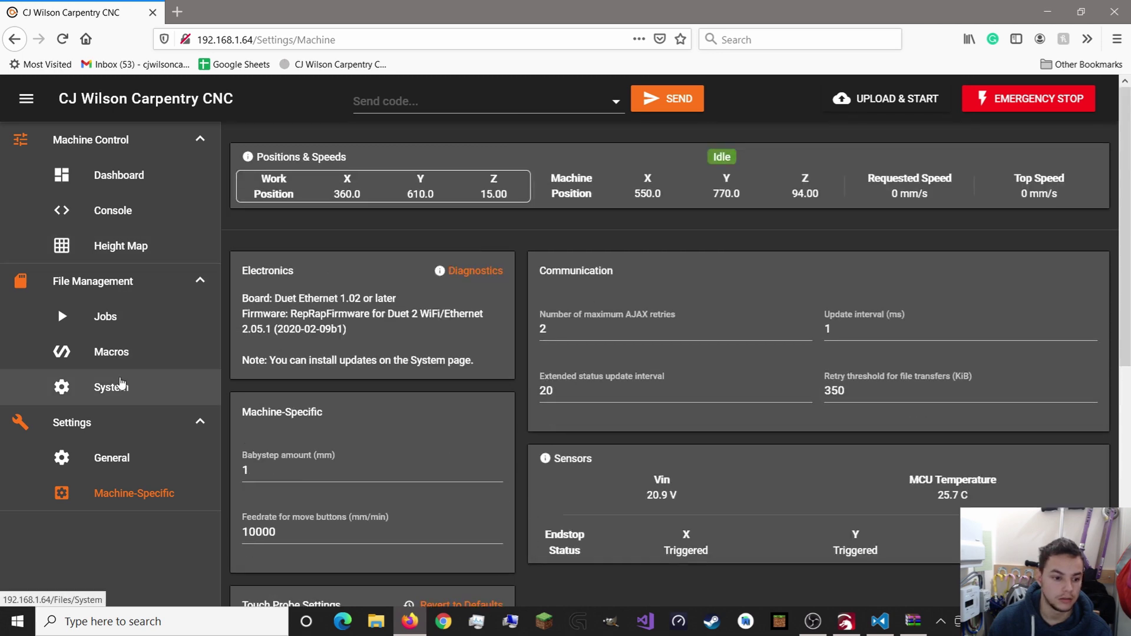
Find customconfig.g in the controller's system directory and open it in the editor.
{"action": "left_click", "coordinate": [112, 386]}
{"action": "scroll", "coordinate": [457, 356], "scroll_direction": "down", "scroll_amount": 7}
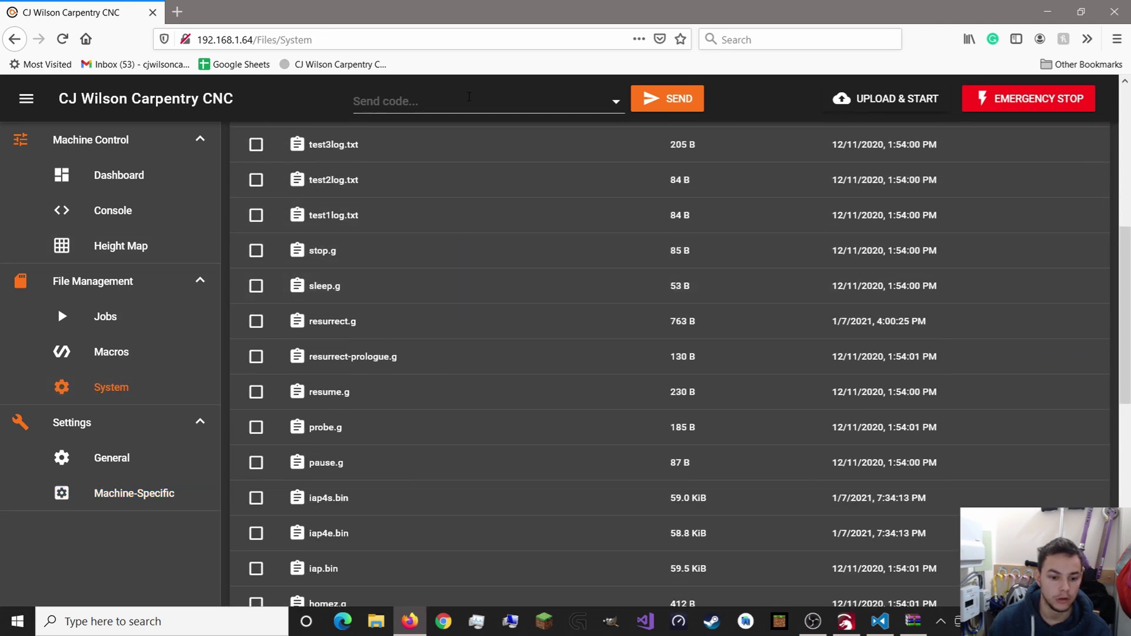
{"action": "scroll", "coordinate": [371, 224], "scroll_direction": "down", "scroll_amount": 5}
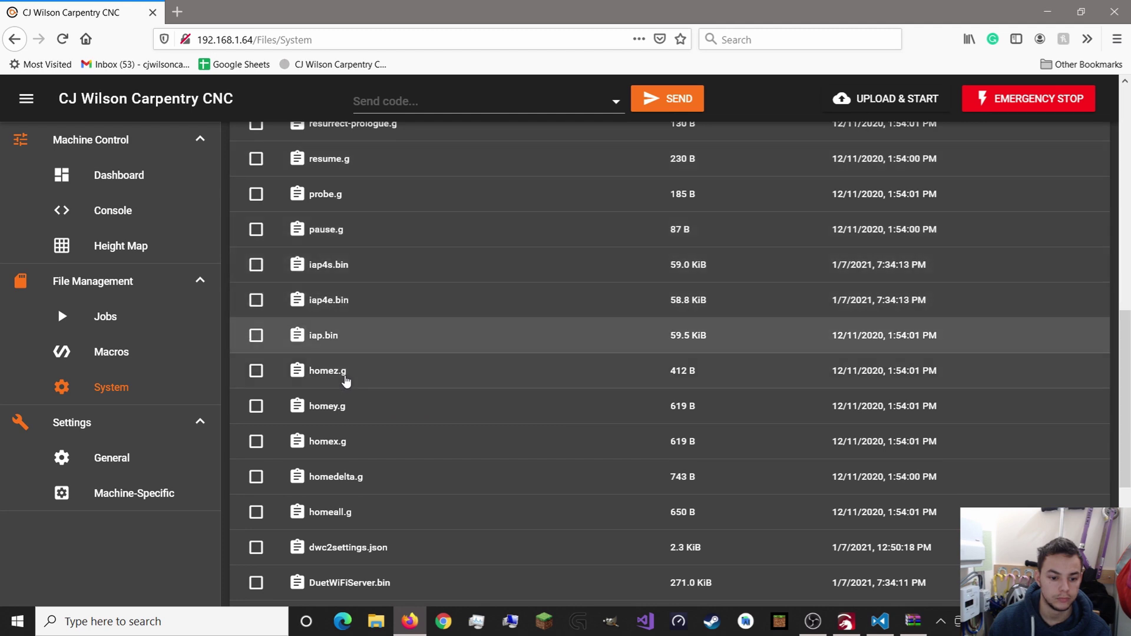
{"action": "scroll", "coordinate": [361, 453], "scroll_direction": "down", "scroll_amount": 5}
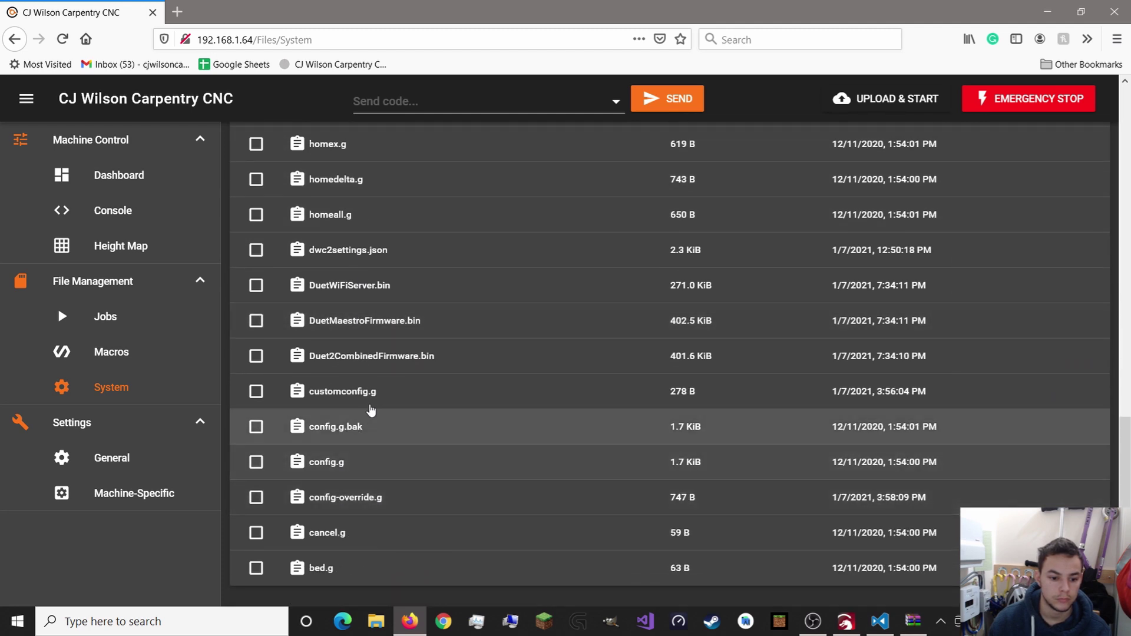
{"action": "left_click", "coordinate": [370, 402]}
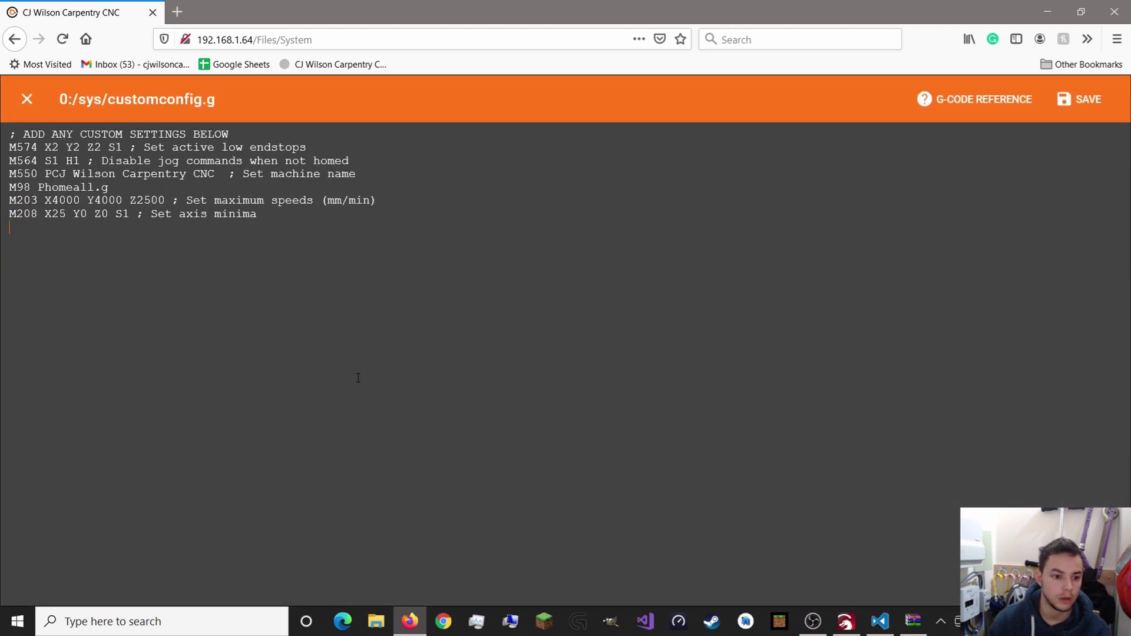
{"action": "left_click", "coordinate": [358, 378]}
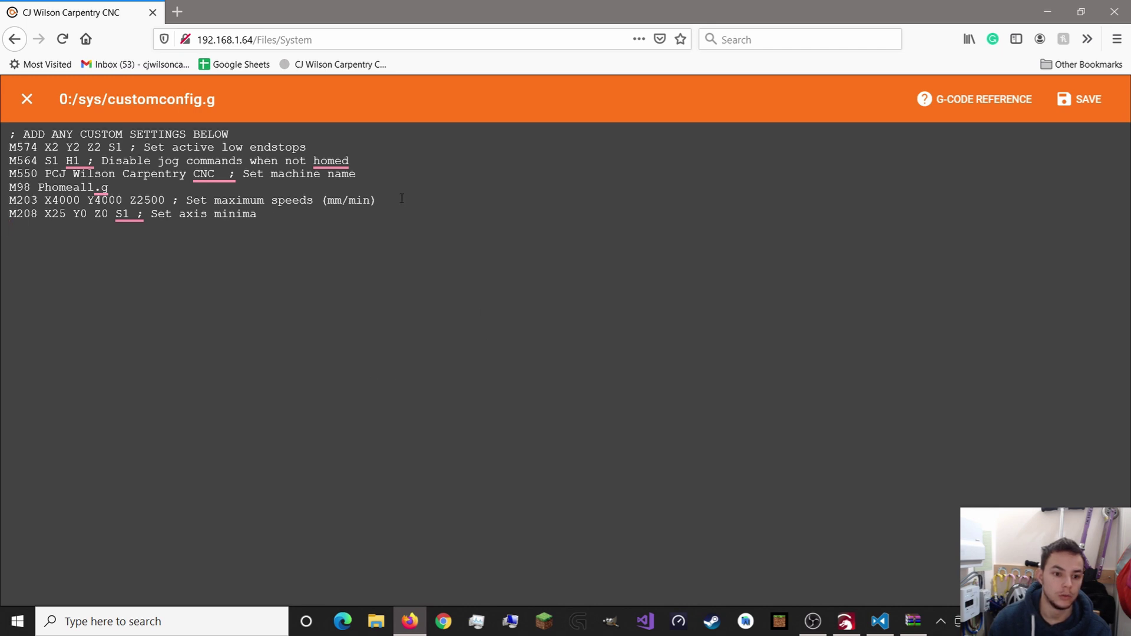
Review the M203 maximum speeds and the M208 axis minima, especially the X value, in customconfig.g and save the file.
{"action": "left_click_drag", "start_coordinate": [402, 198], "coordinate": [1, 202]}
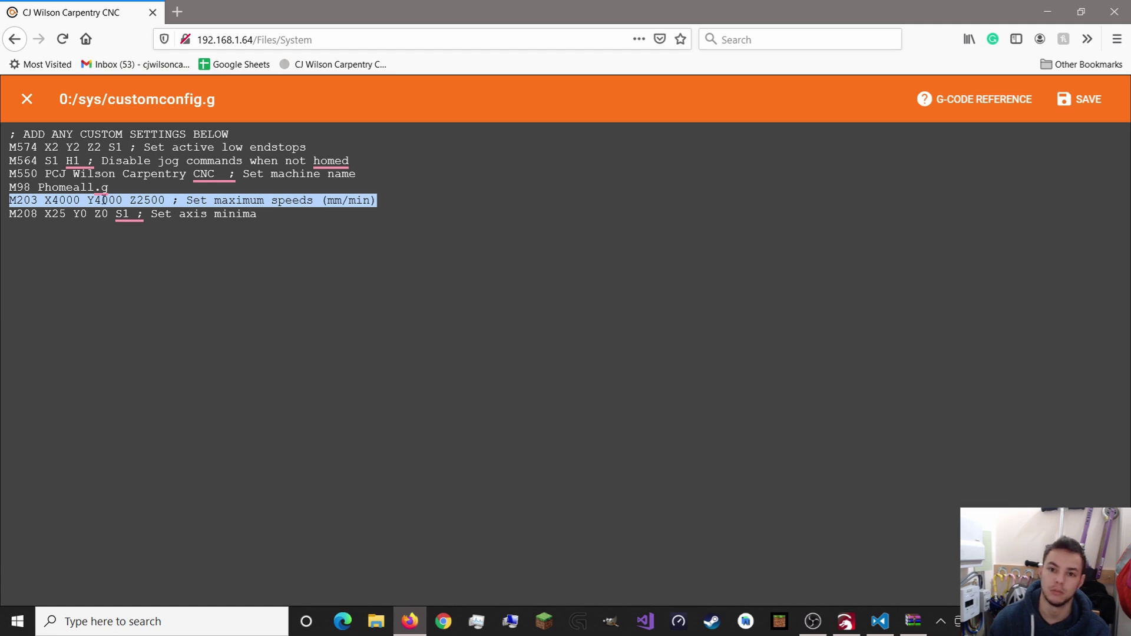
{"action": "left_click", "coordinate": [164, 247]}
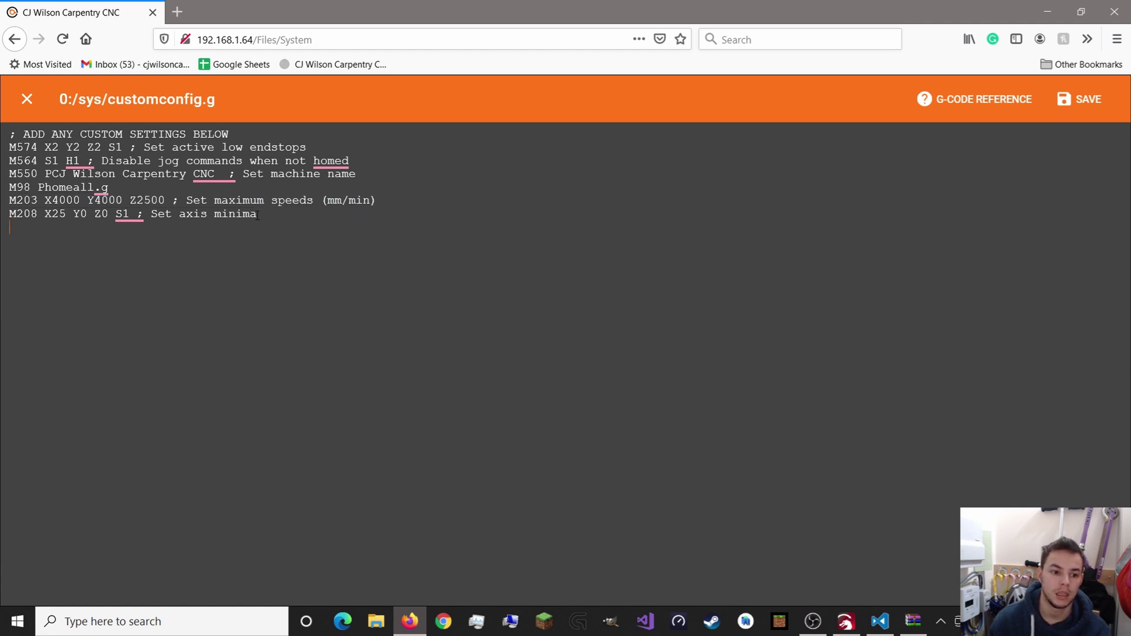
{"action": "left_click_drag", "start_coordinate": [257, 216], "coordinate": [16, 219]}
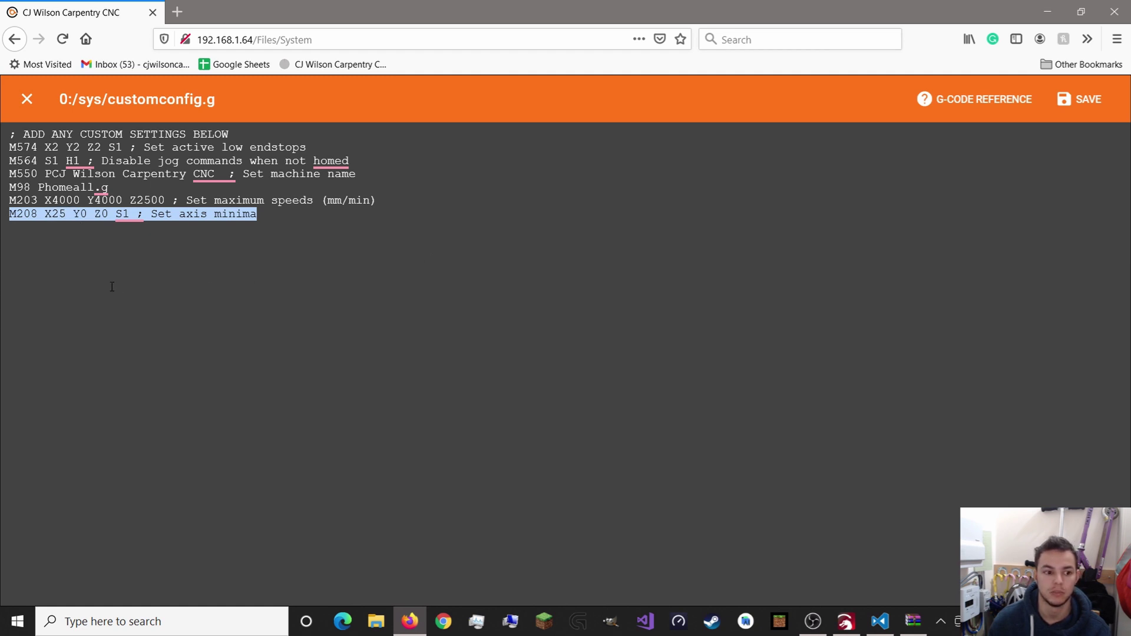
{"action": "left_click", "coordinate": [78, 223]}
{"action": "double_click", "coordinate": [68, 213]}
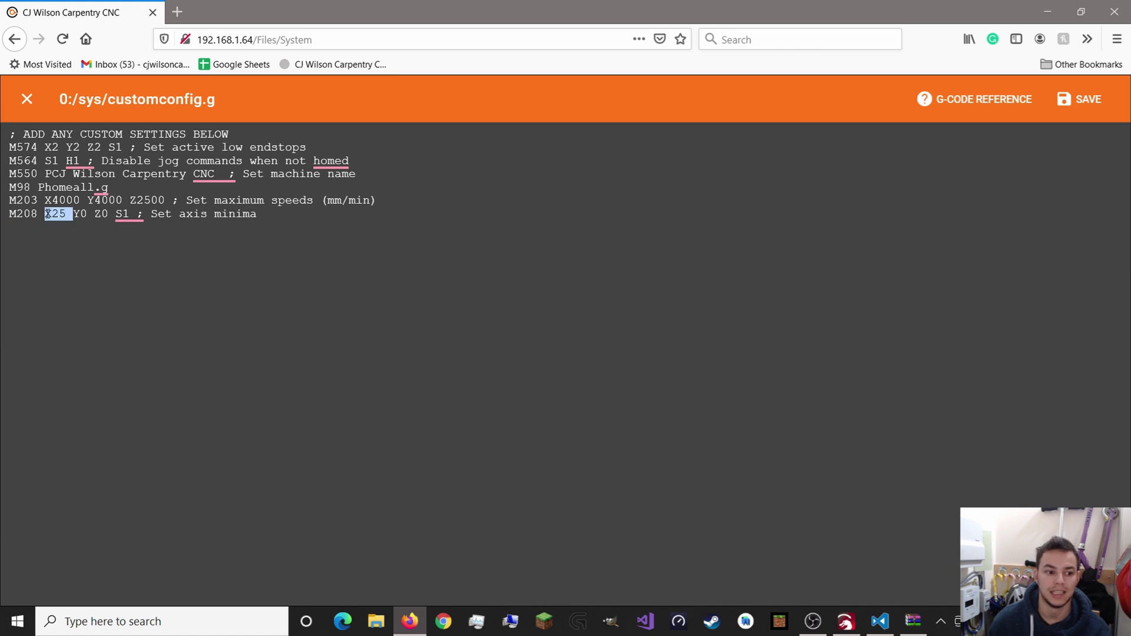
{"action": "left_click", "coordinate": [73, 231]}
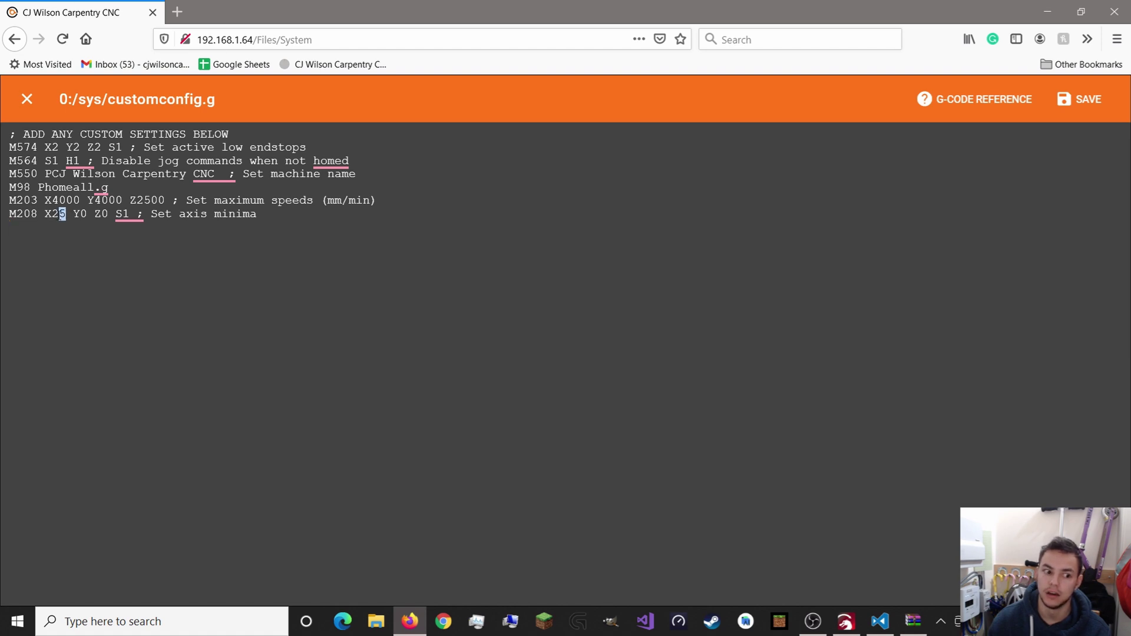
{"action": "left_click", "coordinate": [81, 284]}
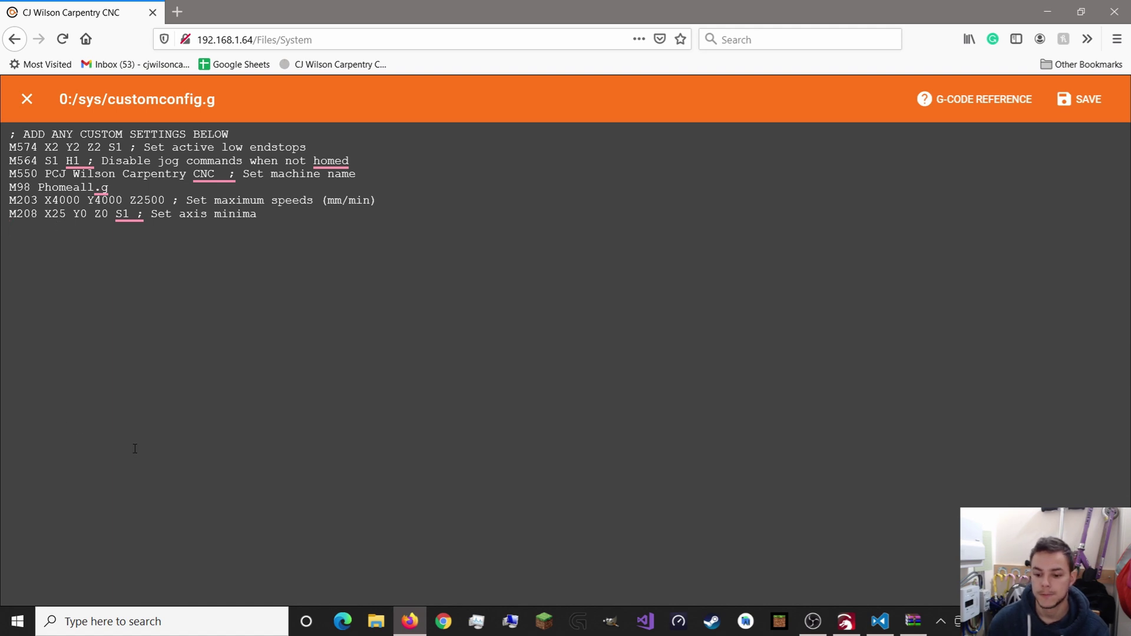
{"action": "left_click", "coordinate": [1079, 99]}
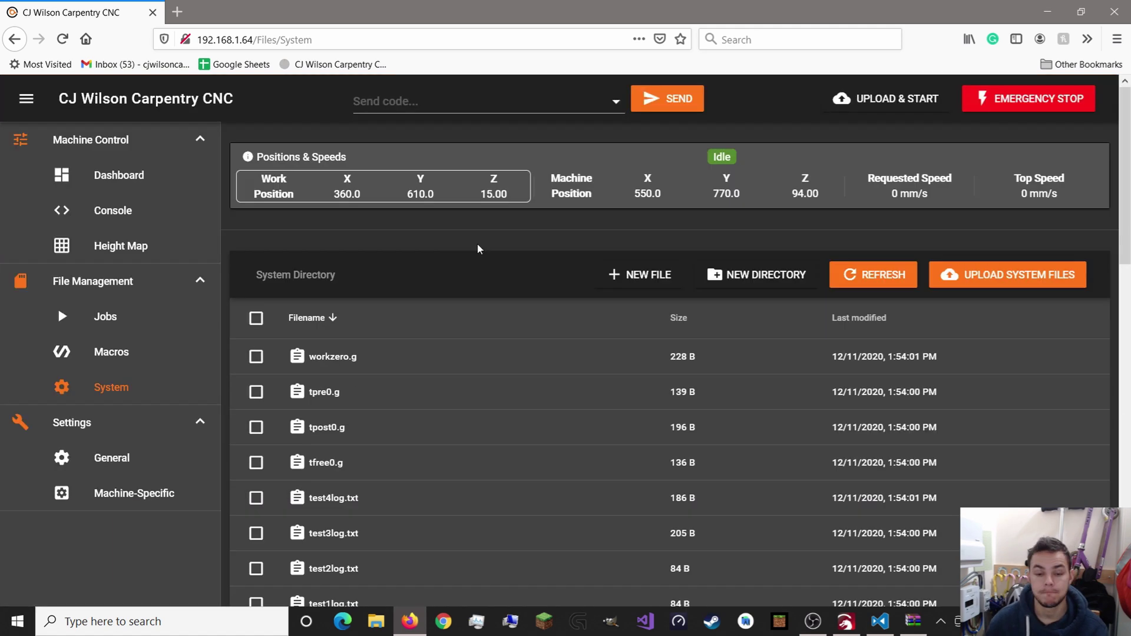